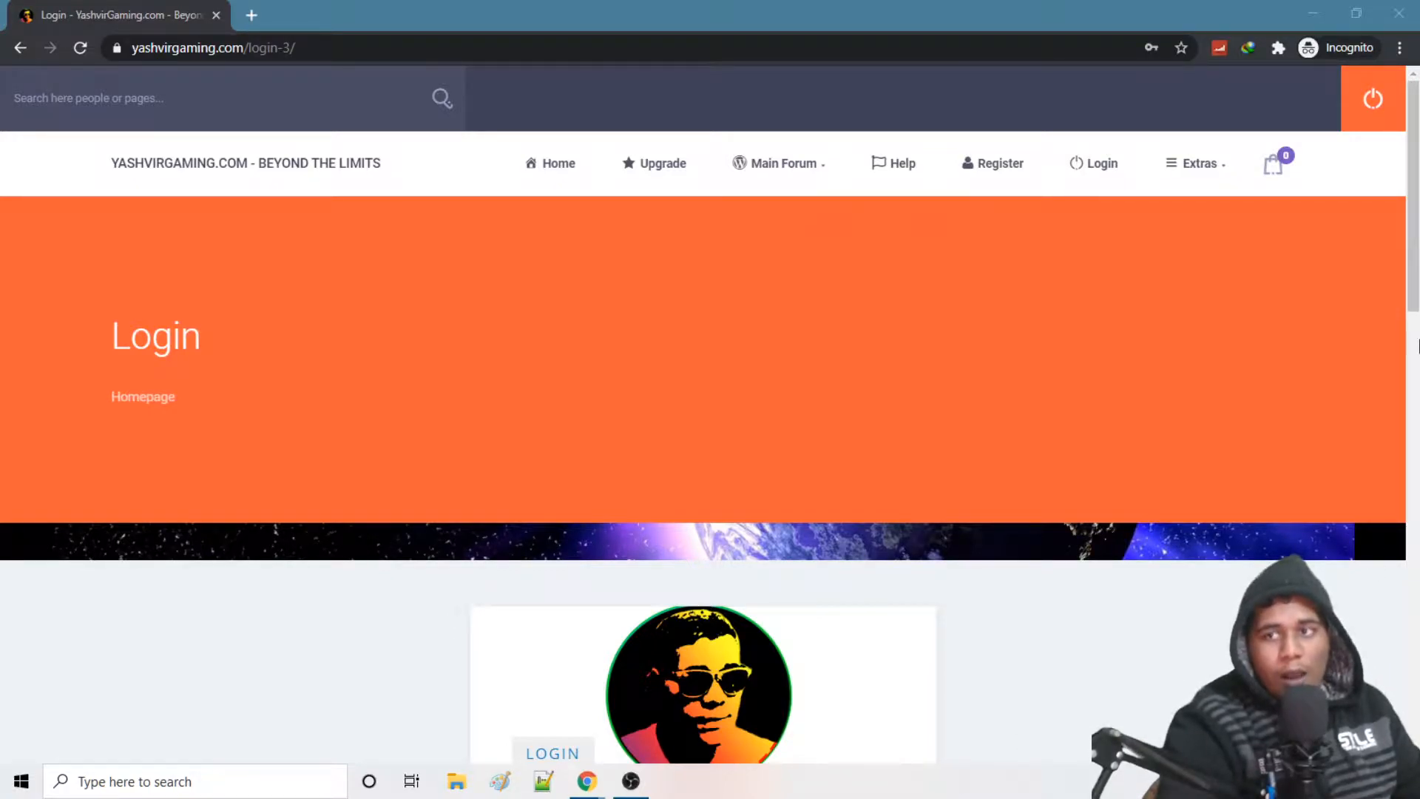
Examine the site's login page, including the login form and the account creation option.
scroll(847, 471, "down", 6)
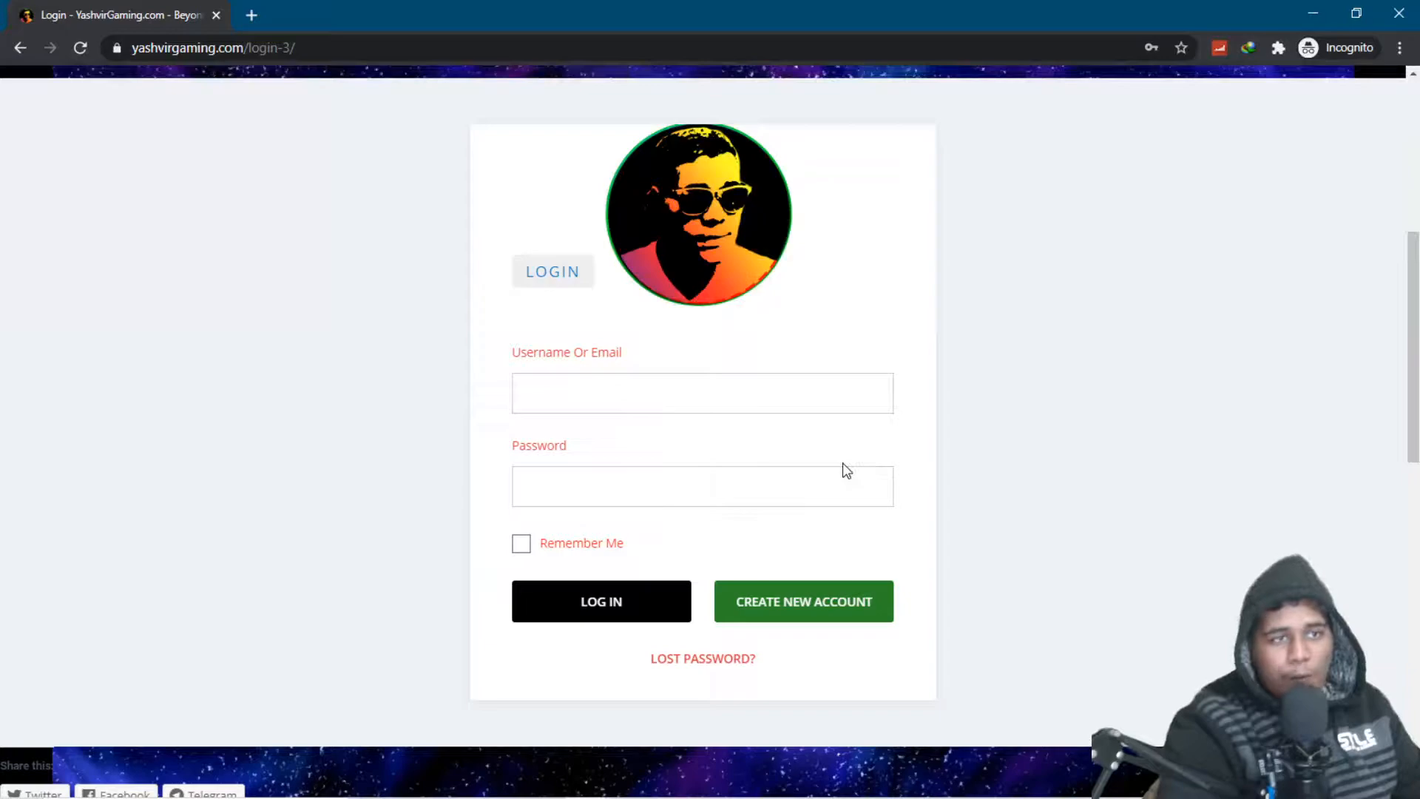
left_click_drag(1414, 374, 1382, 393)
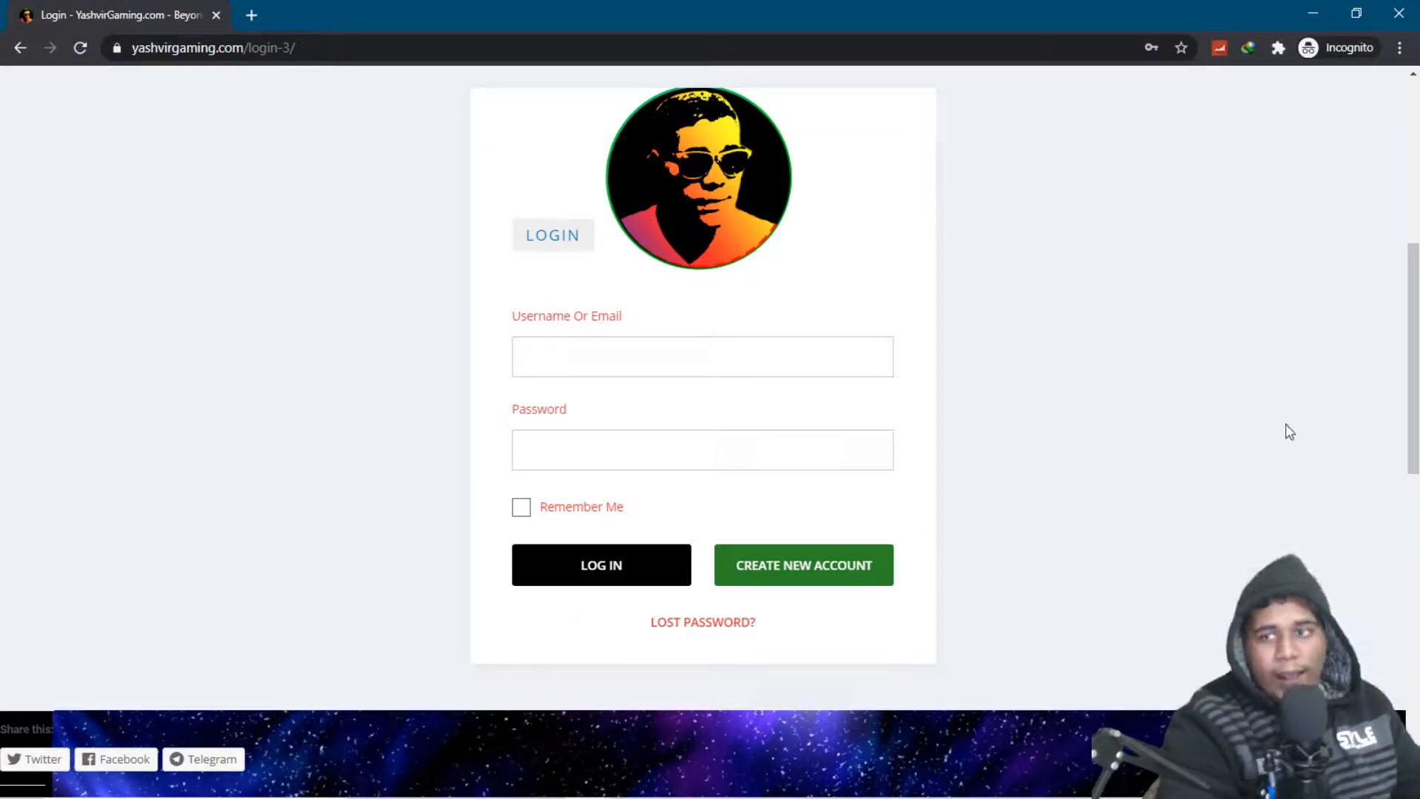
scroll(1417, 368, "up", 1)
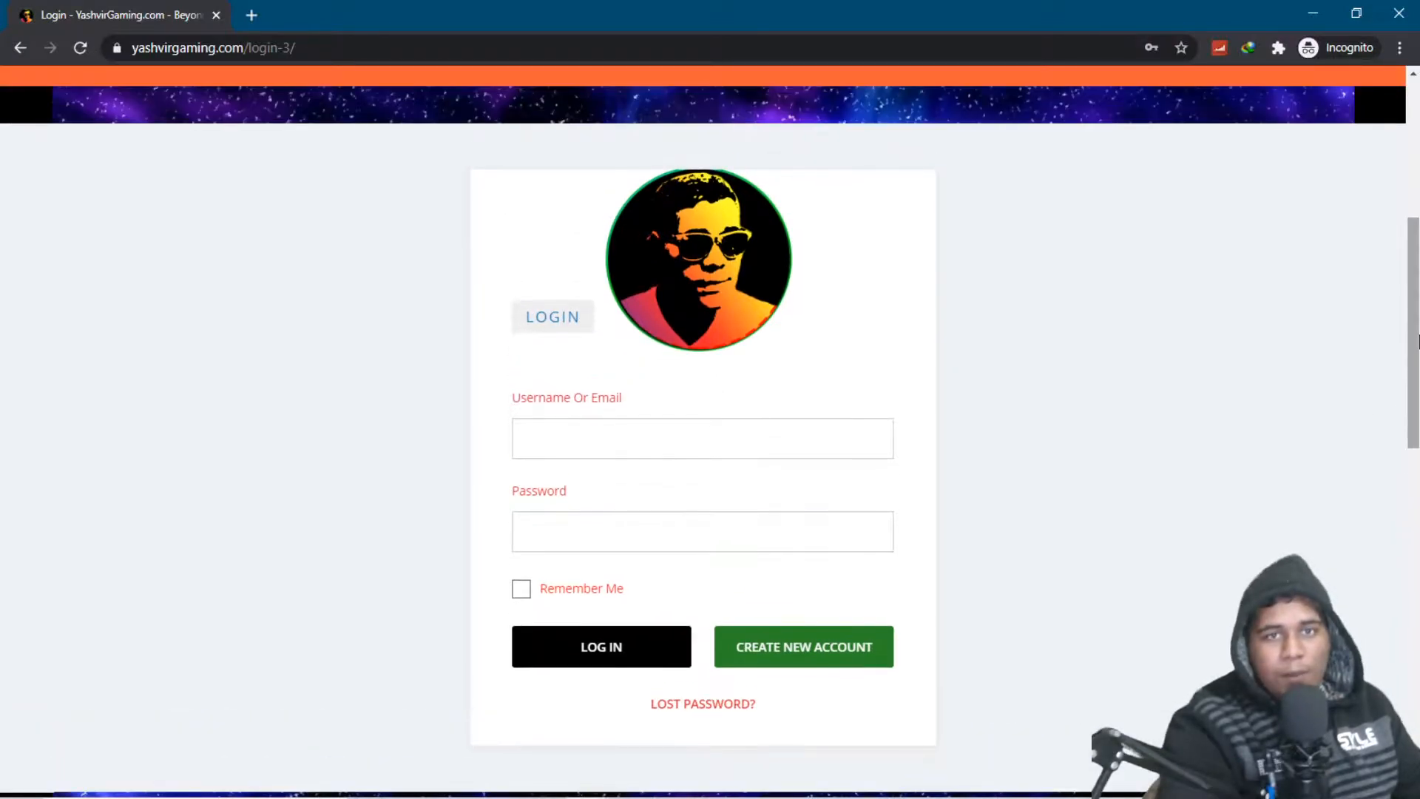
left_click_drag(1413, 352, 1413, 214)
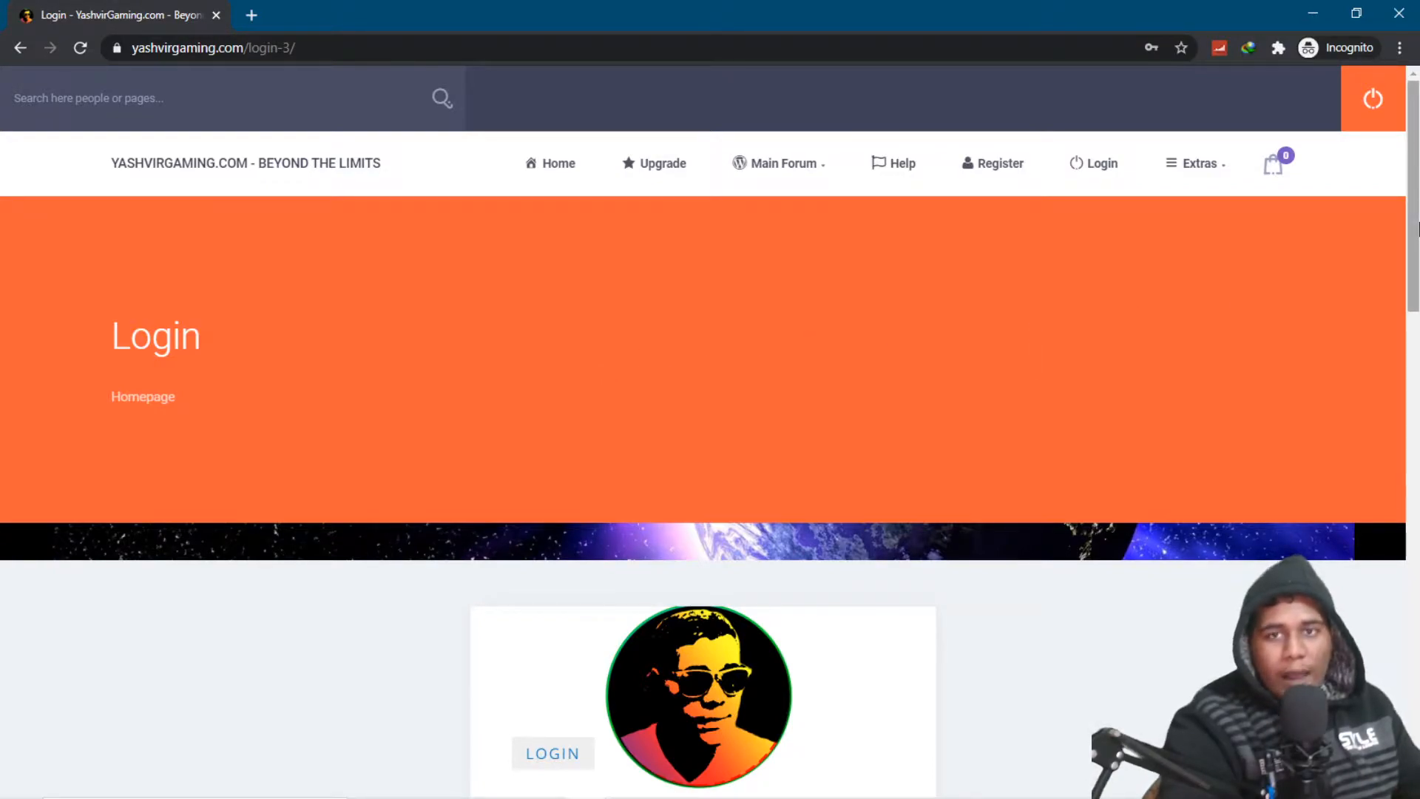
left_click_drag(1417, 229, 1413, 397)
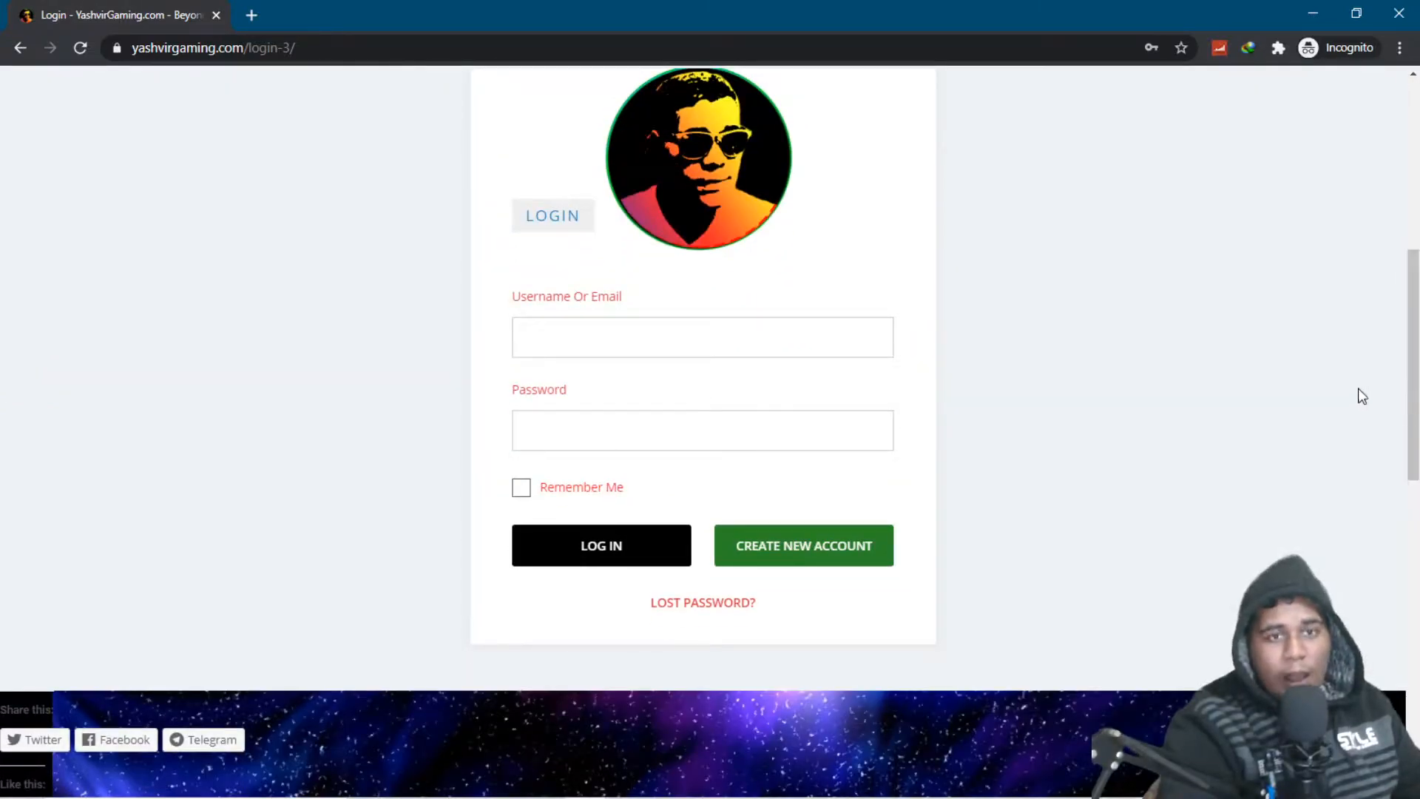
left_click_drag(1416, 314, 1406, 118)
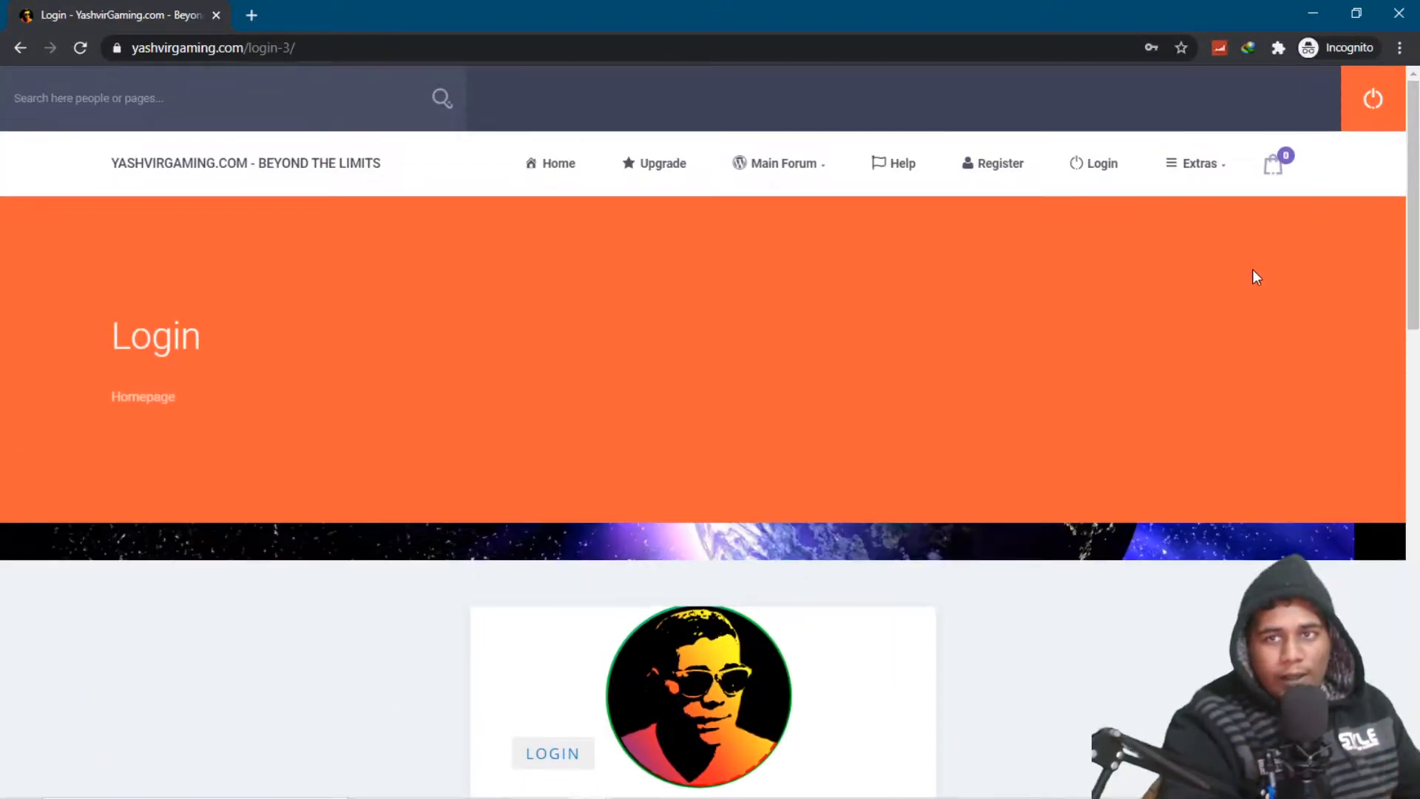
Switch from the incognito login page to the browser window with the WordPress admin dashboard.
left_click(1306, 10)
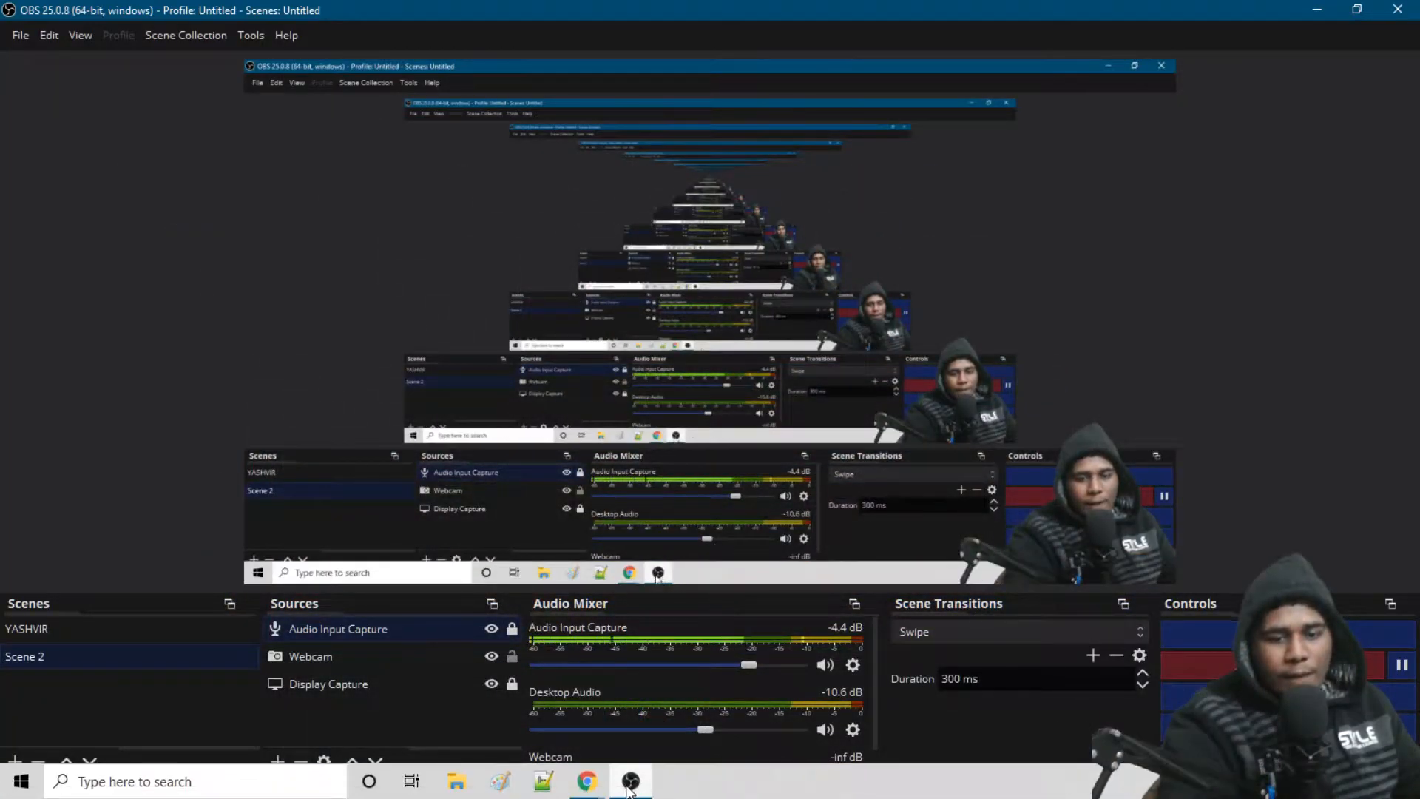
mouse_move(586, 781)
left_click(488, 699)
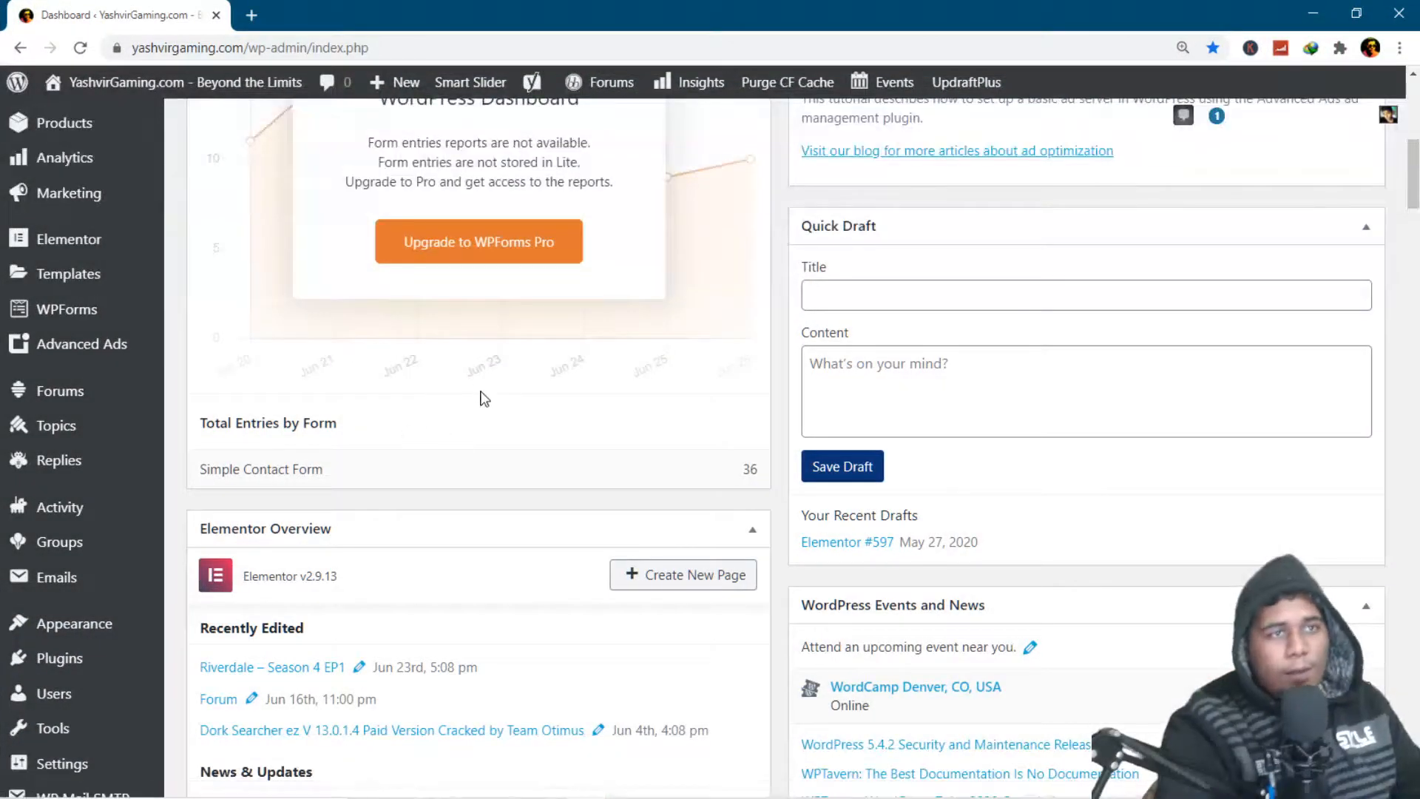
Open the page for adding new plugins in the WordPress admin.
left_click_drag(1415, 162, 1416, 276)
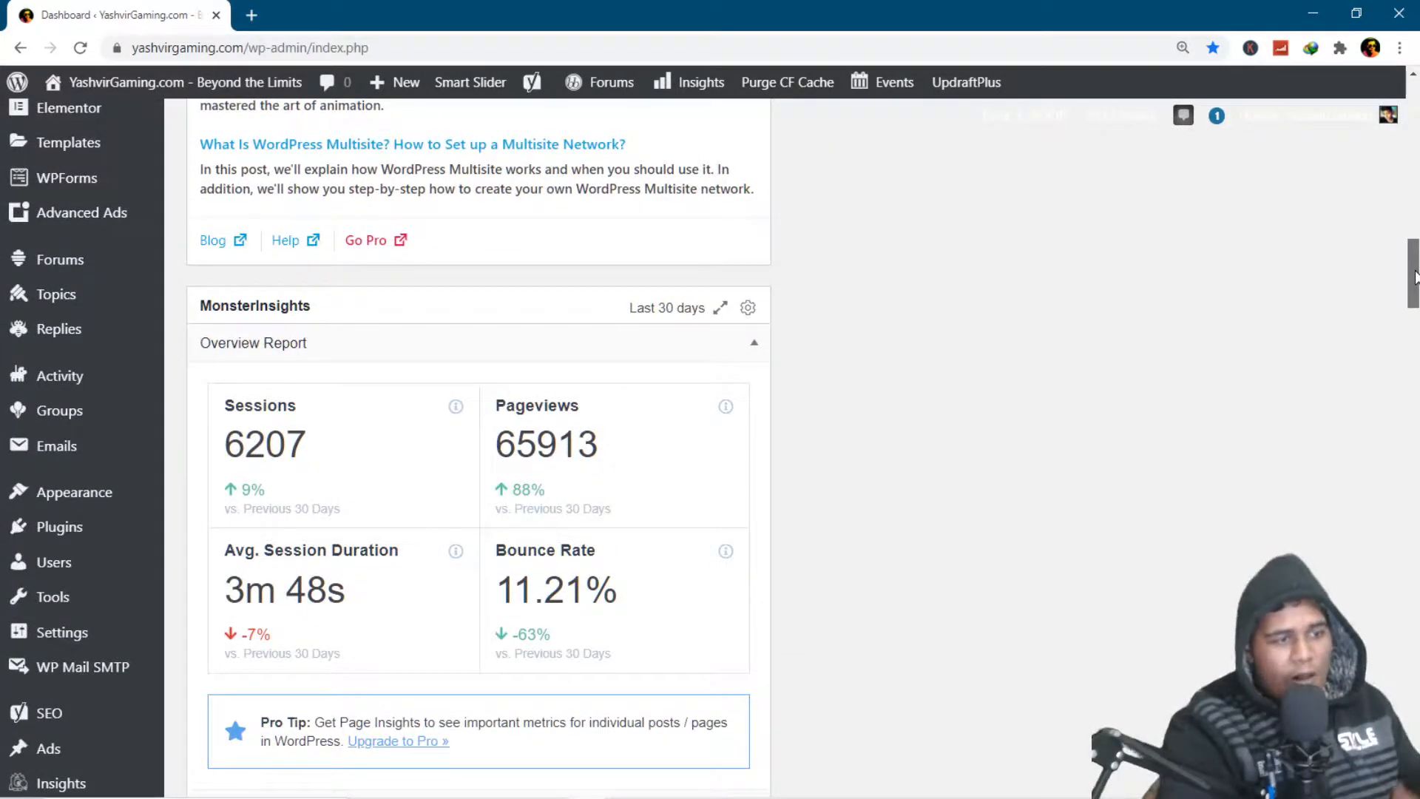
mouse_move(94, 544)
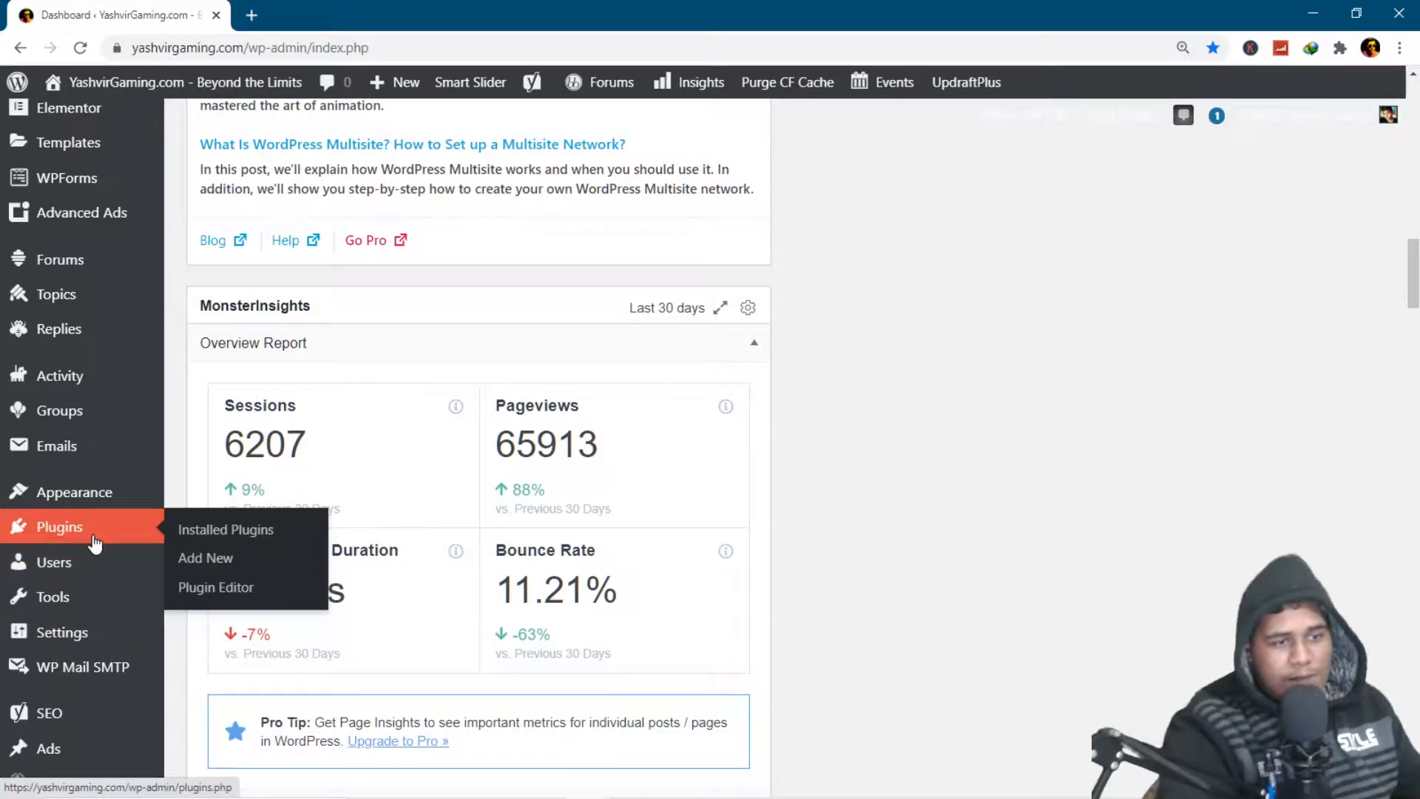
left_click(219, 567)
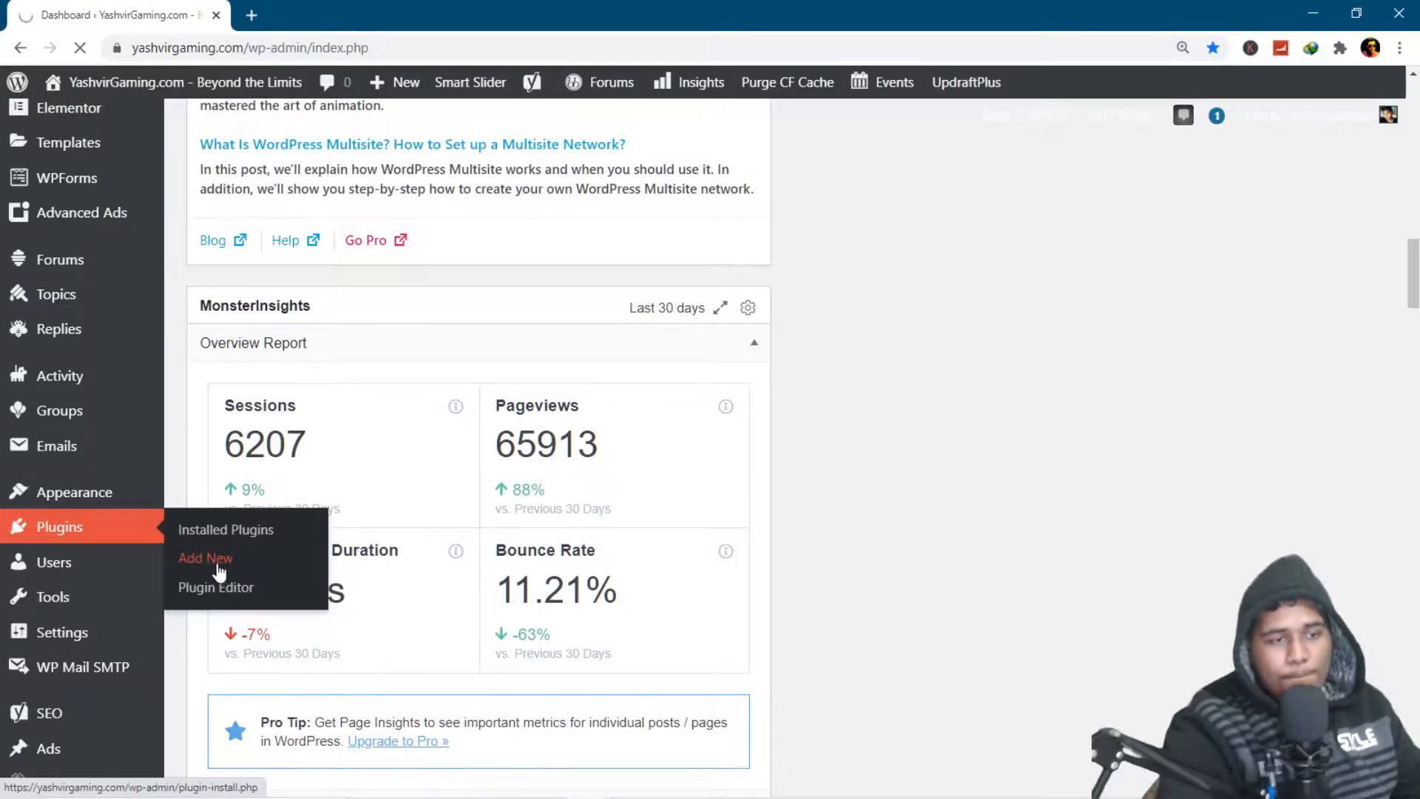
scroll(904, 562, "down", 2)
scroll(904, 562, "up", 5)
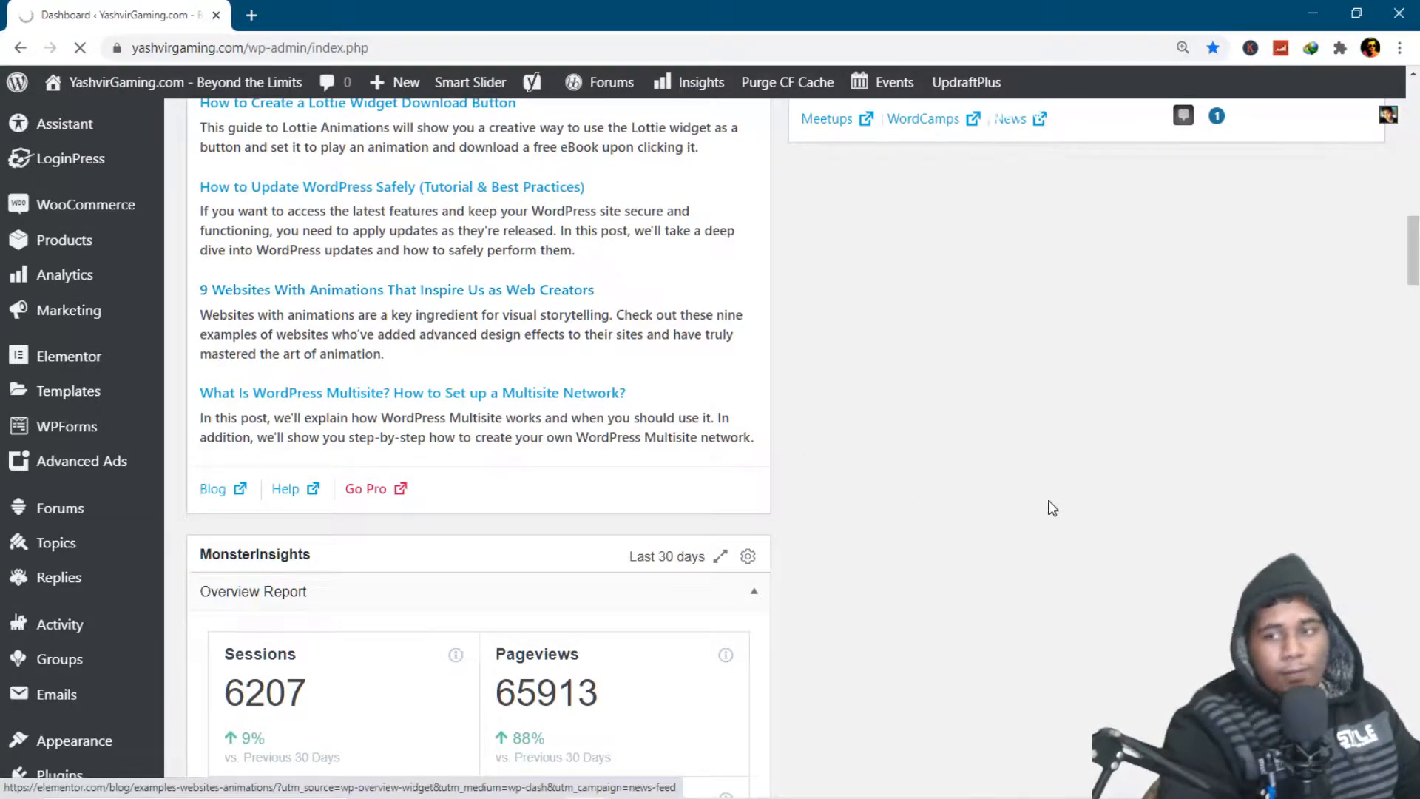
left_click_drag(1414, 251, 1413, 116)
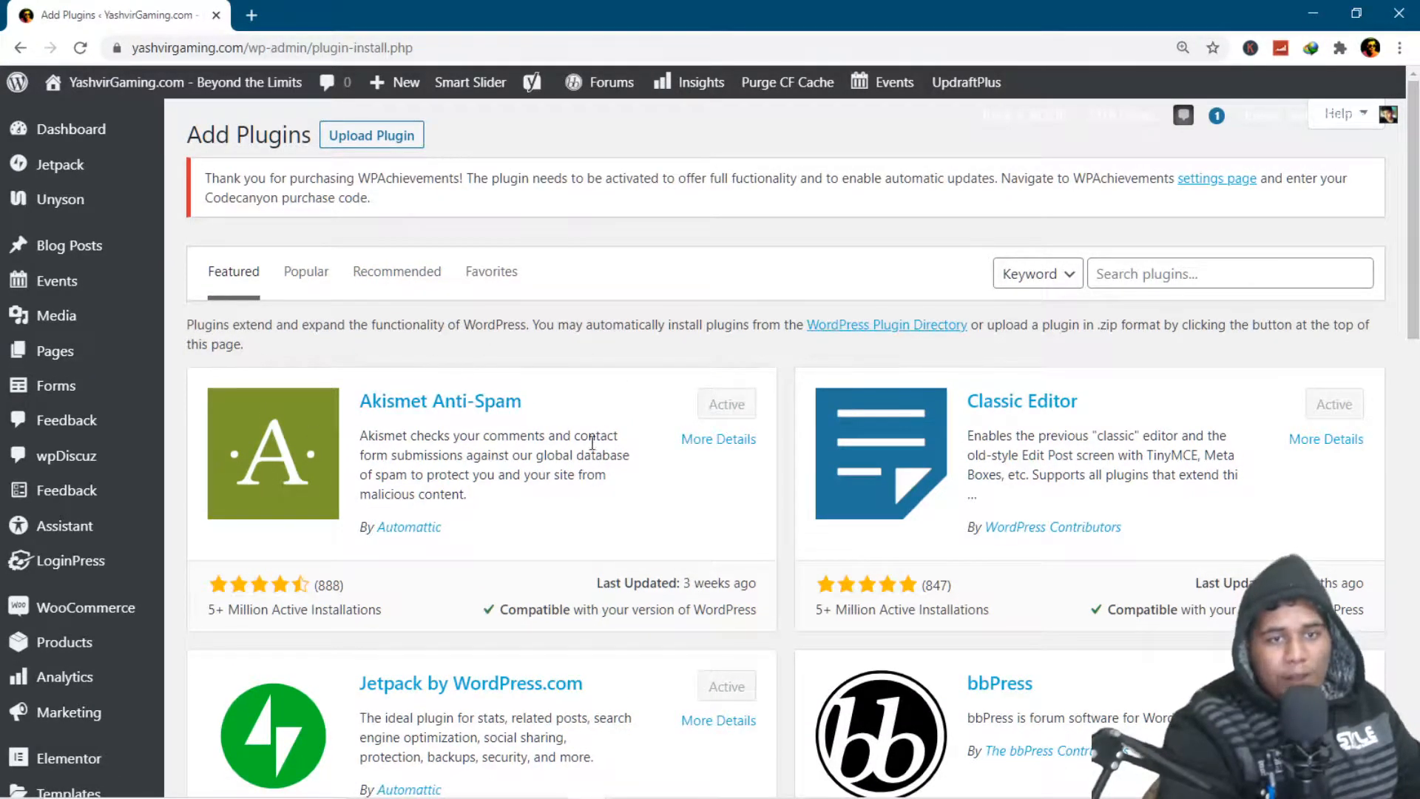
Search the plugin directory for "Super Socializer".
left_click(1137, 273)
type("Super Spco")
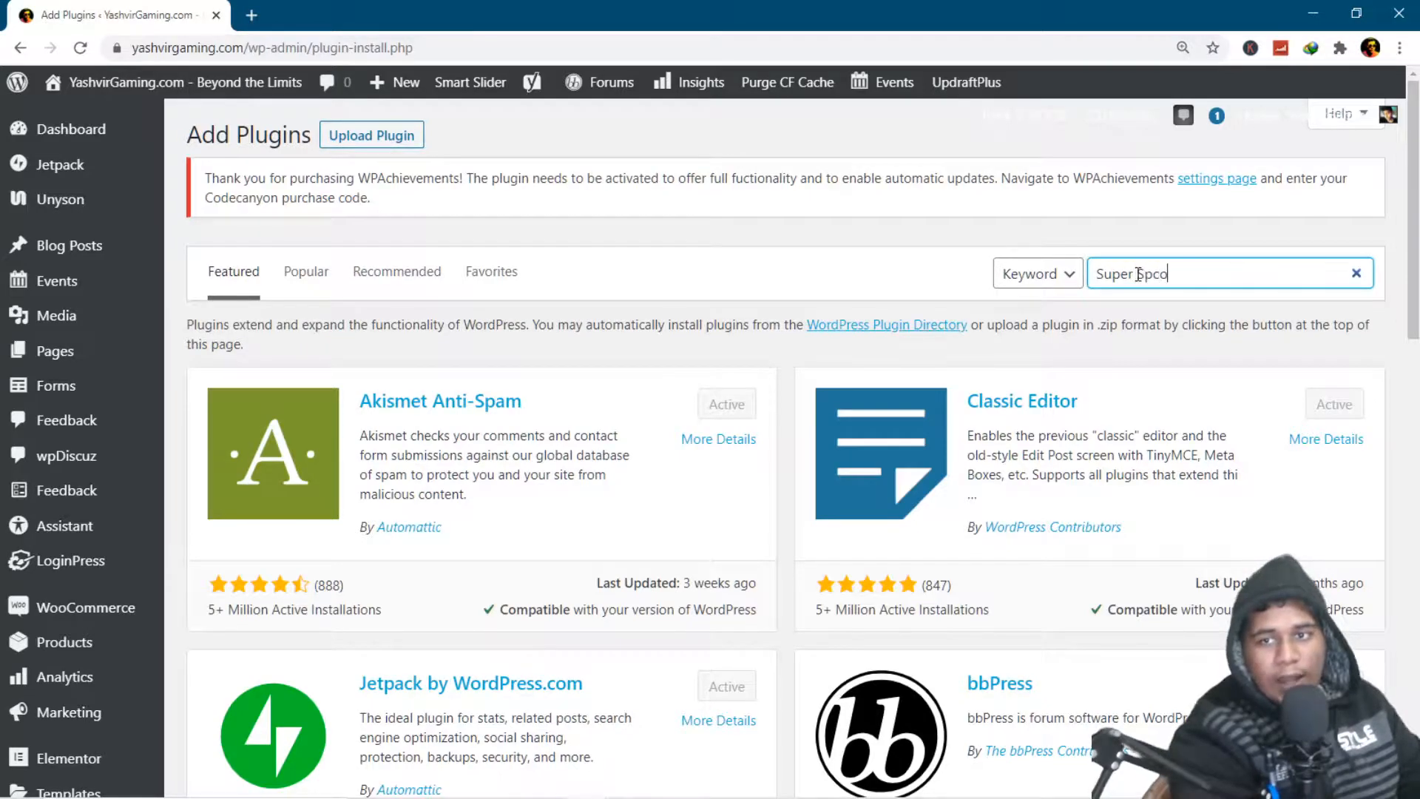
type("o")
type("co")
type("iolizer")
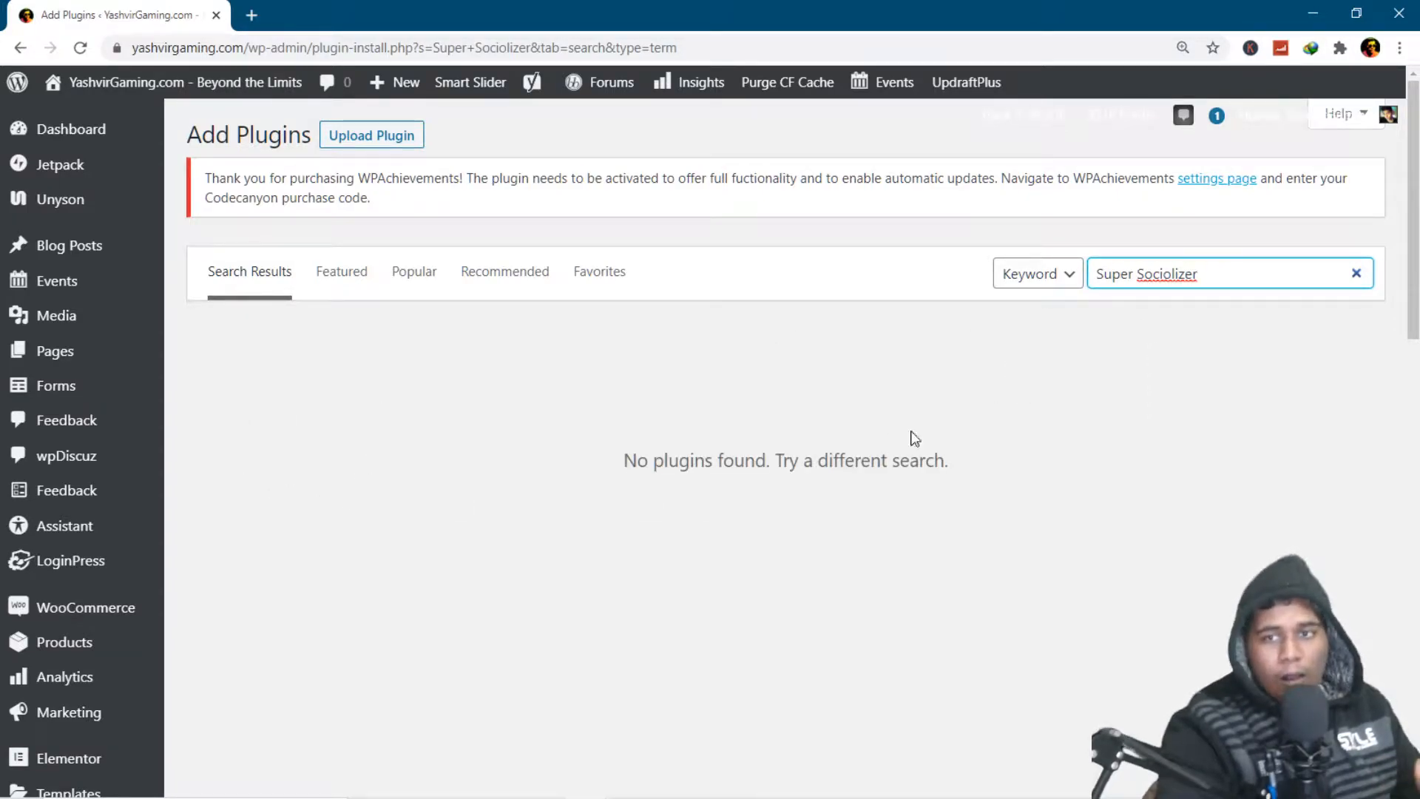
double_click(1139, 280)
right_click(1139, 279)
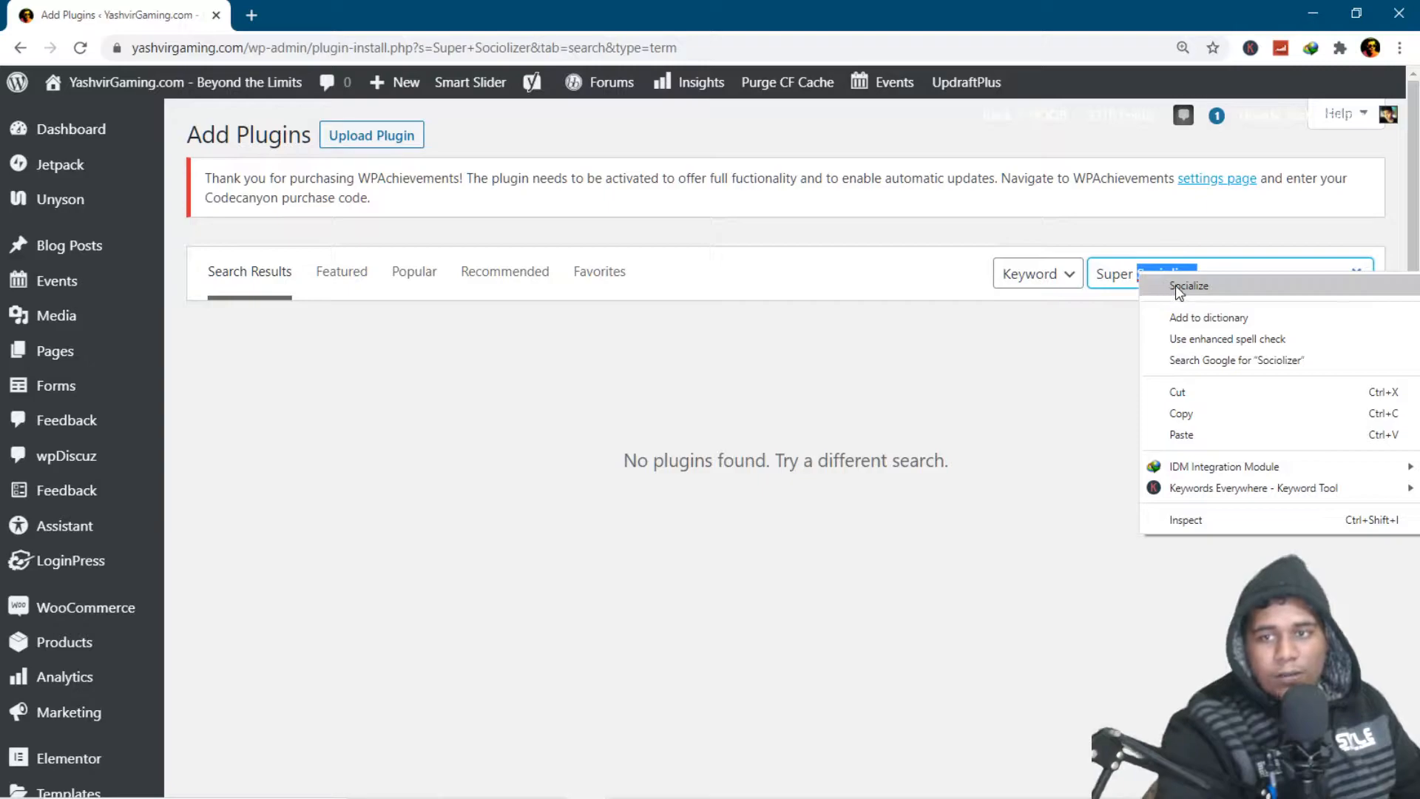
left_click(1175, 285)
type("r")
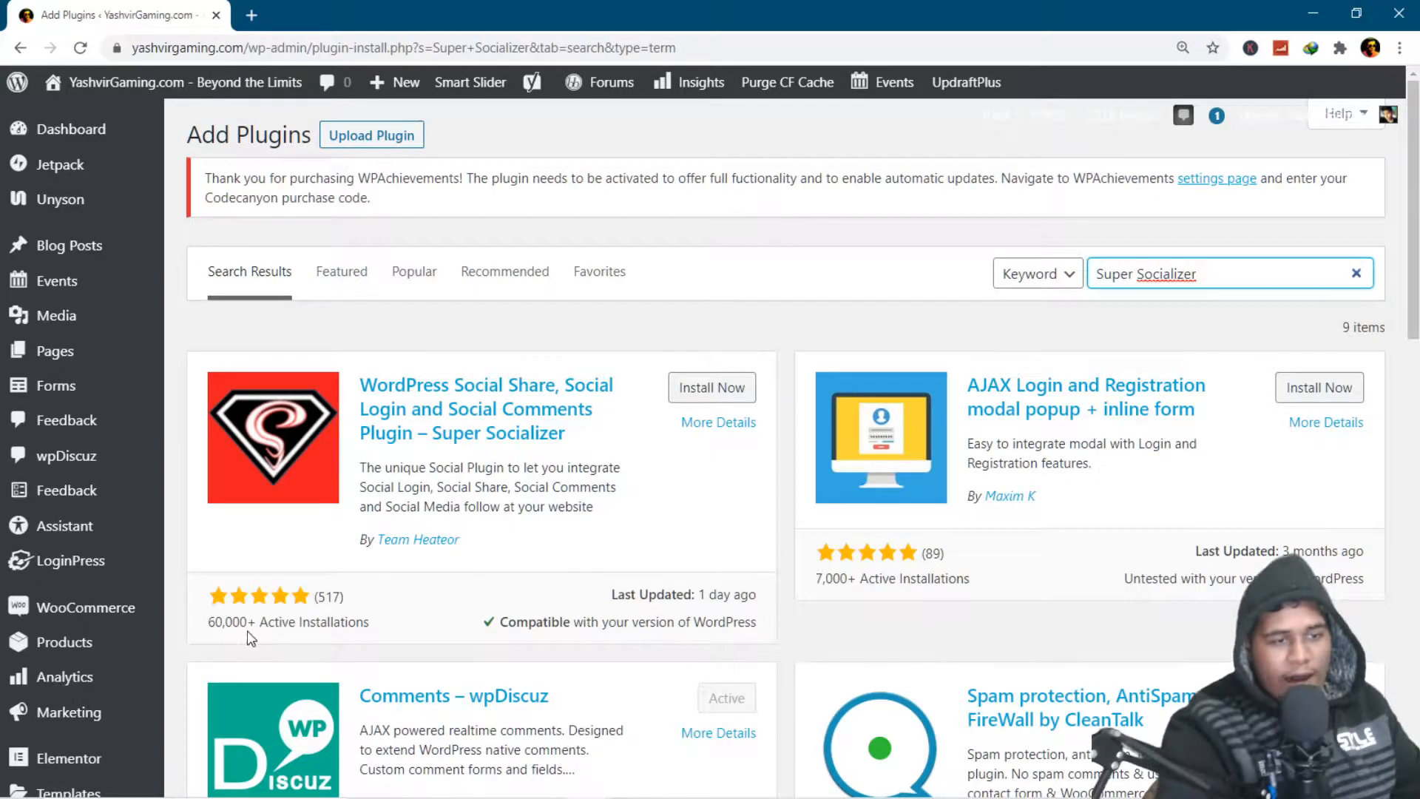
Check the Super Socializer plugin's active installations and last update in the search results.
left_click_drag(260, 621, 373, 629)
left_click(376, 629)
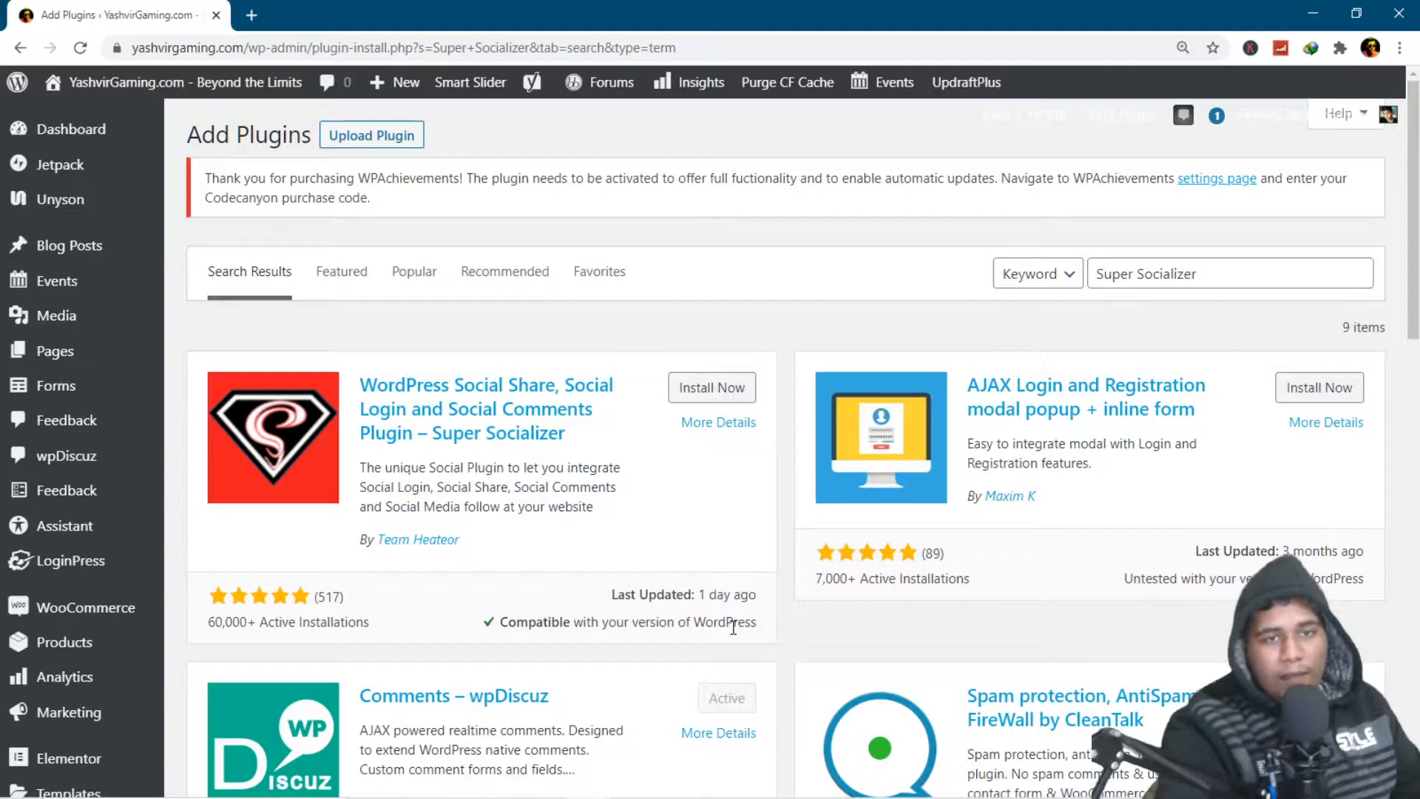
left_click_drag(634, 594, 757, 596)
left_click(713, 597)
left_click(695, 616)
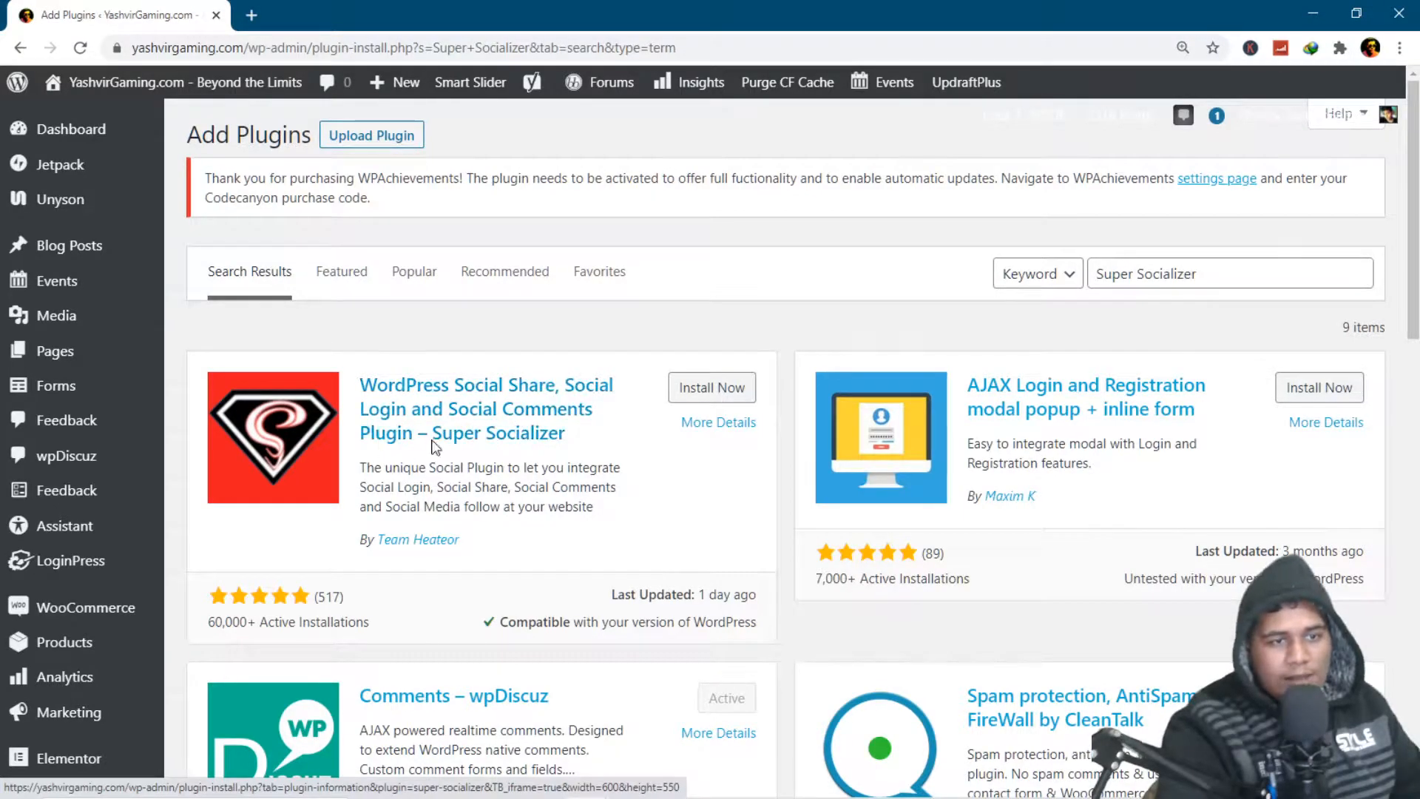
Install and activate the WordPress Social Share, Social Login and Social Comments Plugin – Super Socializer.
left_click(728, 397)
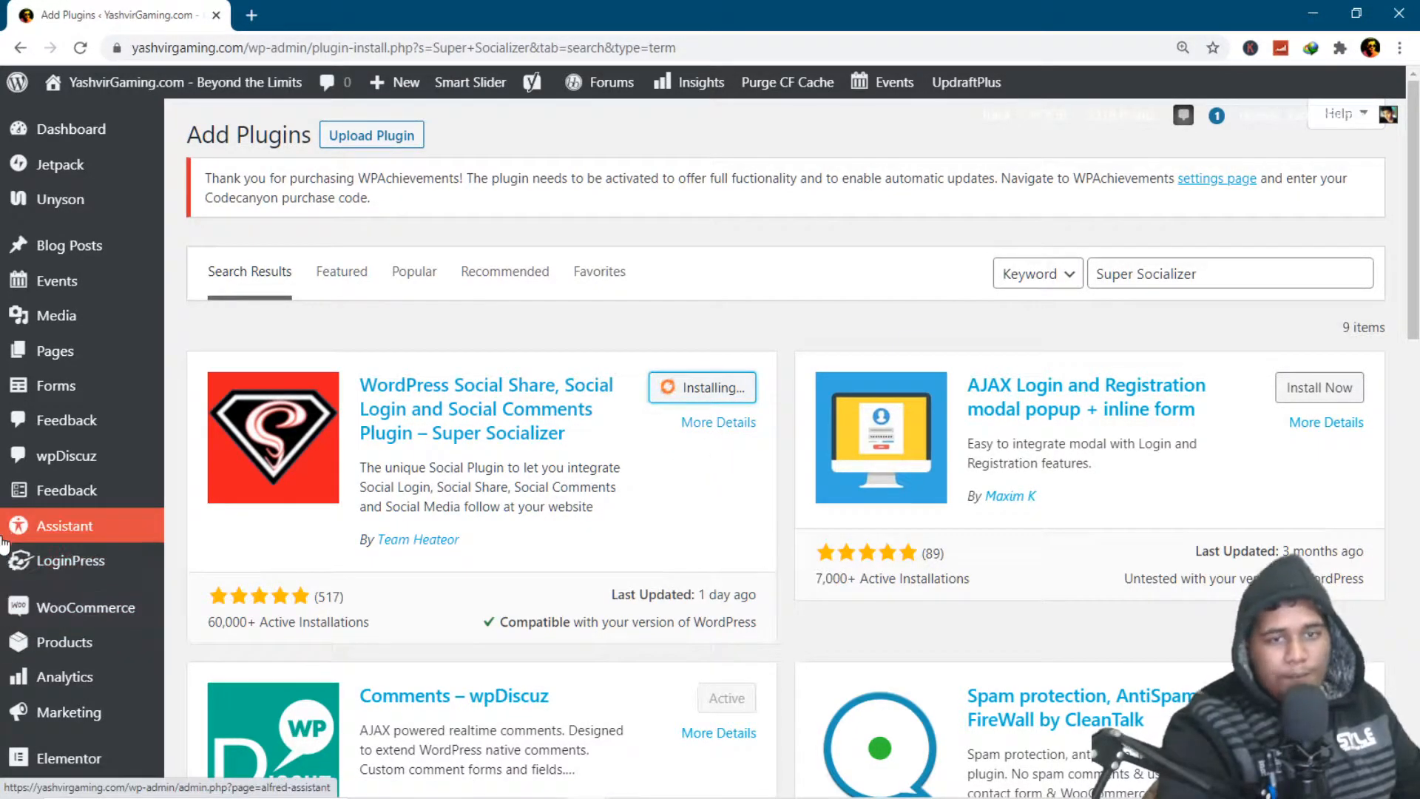
scroll(3, 553, "down", 3)
scroll(11, 577, "down", 2)
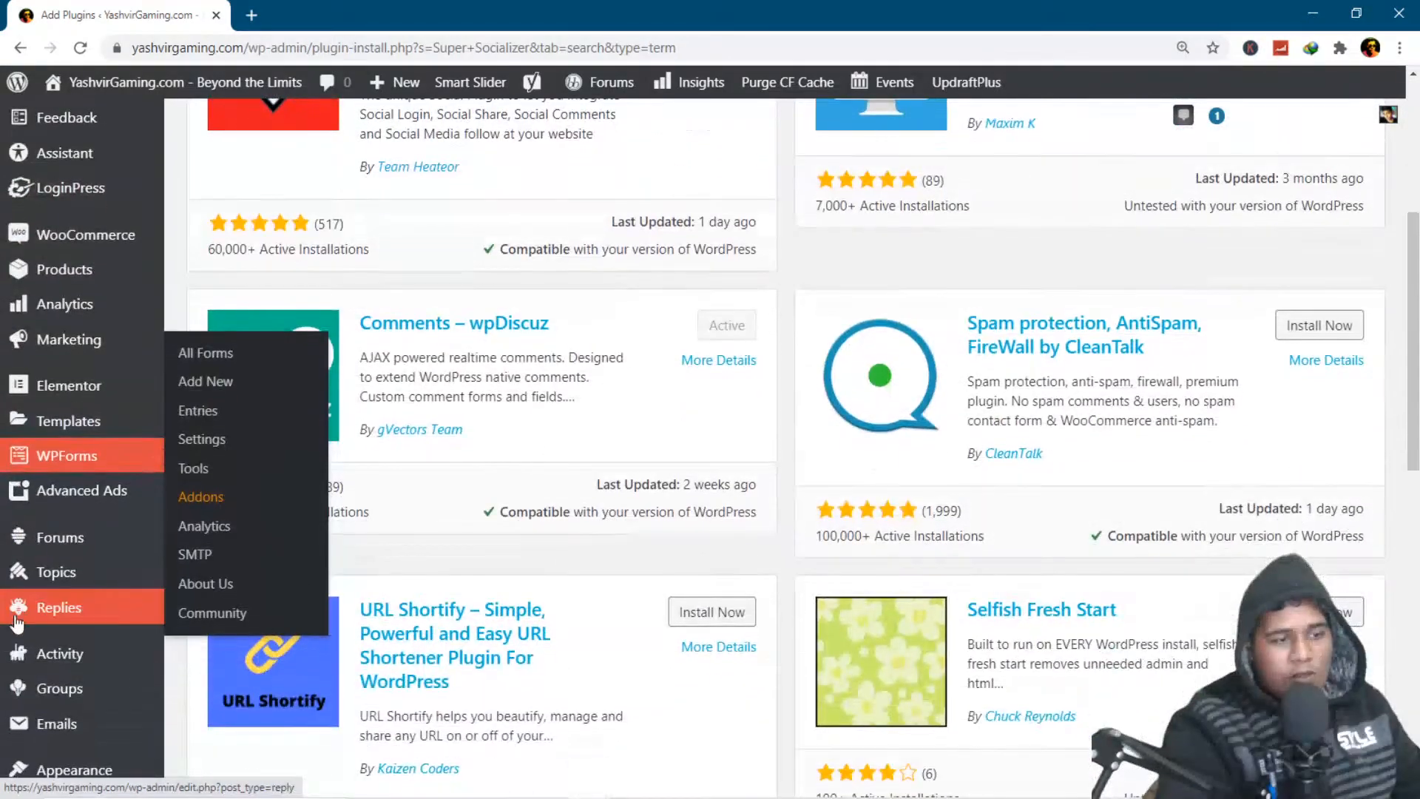
scroll(37, 702, "down", 3)
scroll(44, 621, "down", 3)
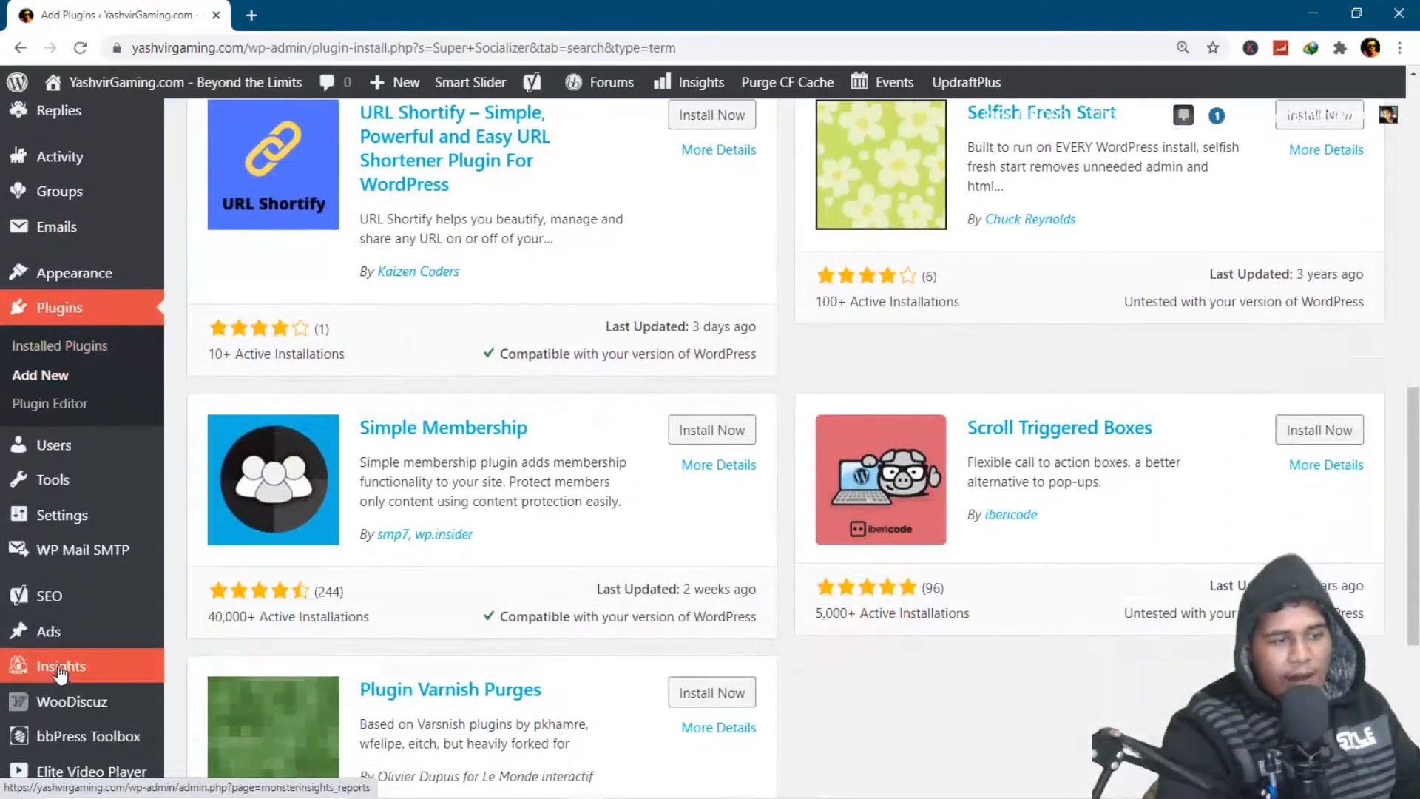
mouse_move(63, 515)
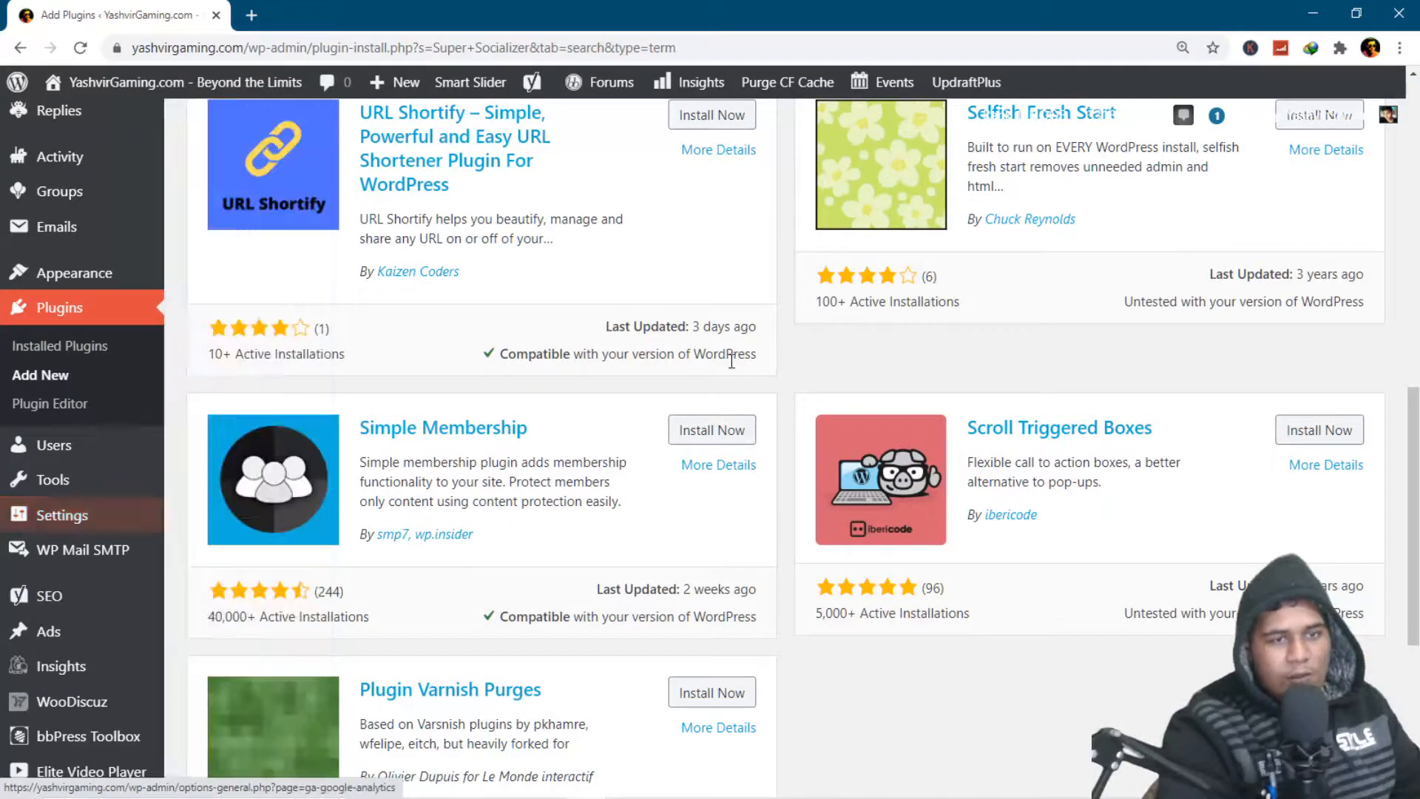
scroll(595, 455, "up", 5)
scroll(596, 497, "up", 5)
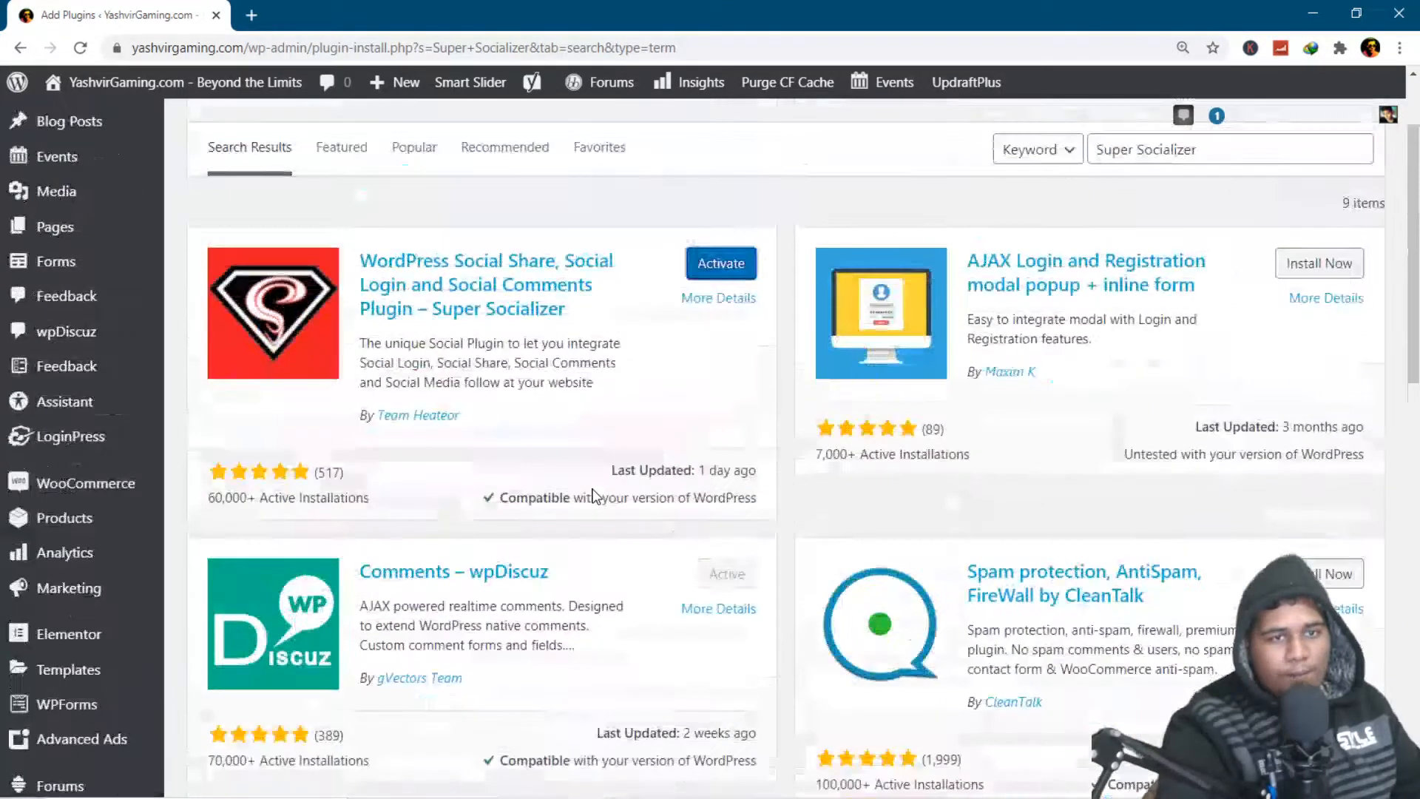
left_click(724, 270)
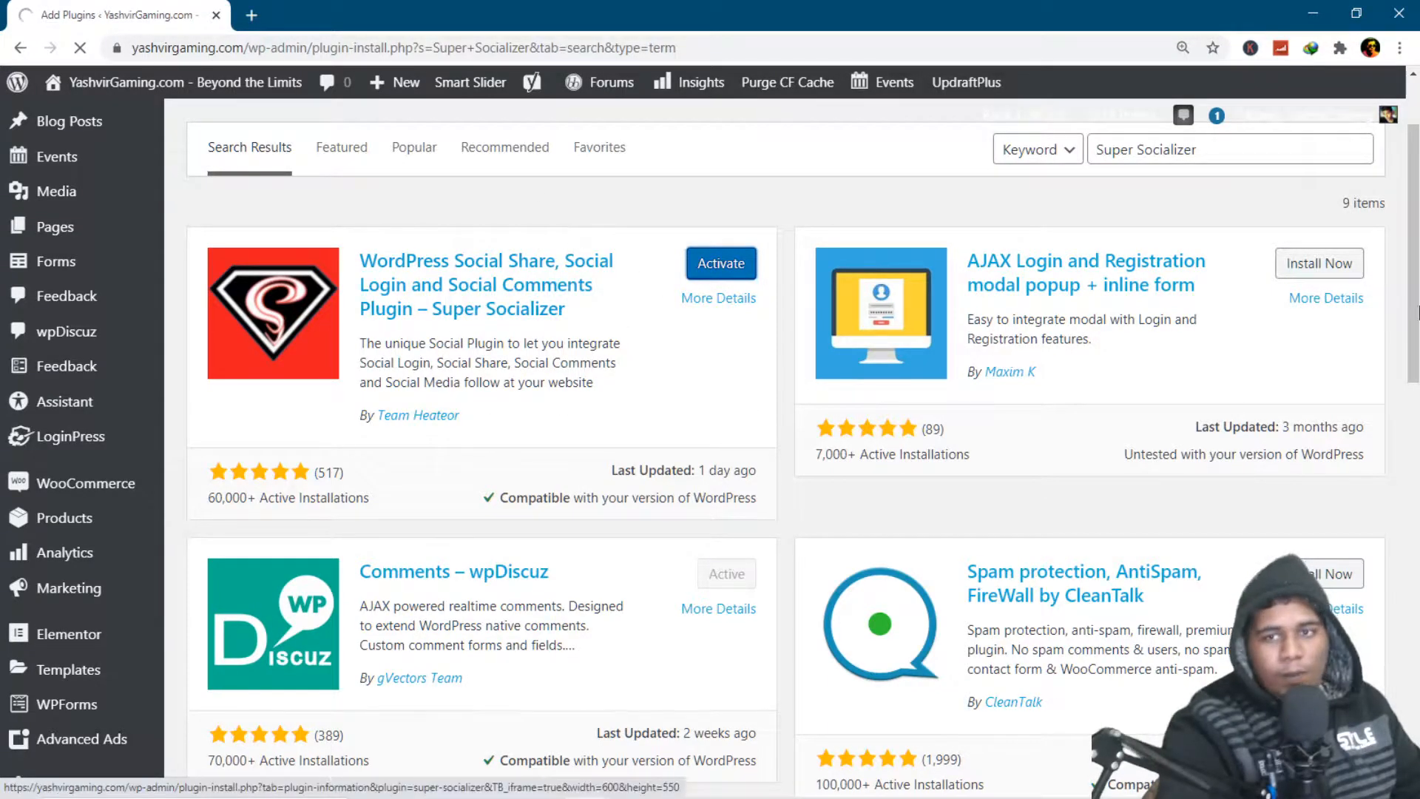
left_click_drag(1414, 281, 1414, 214)
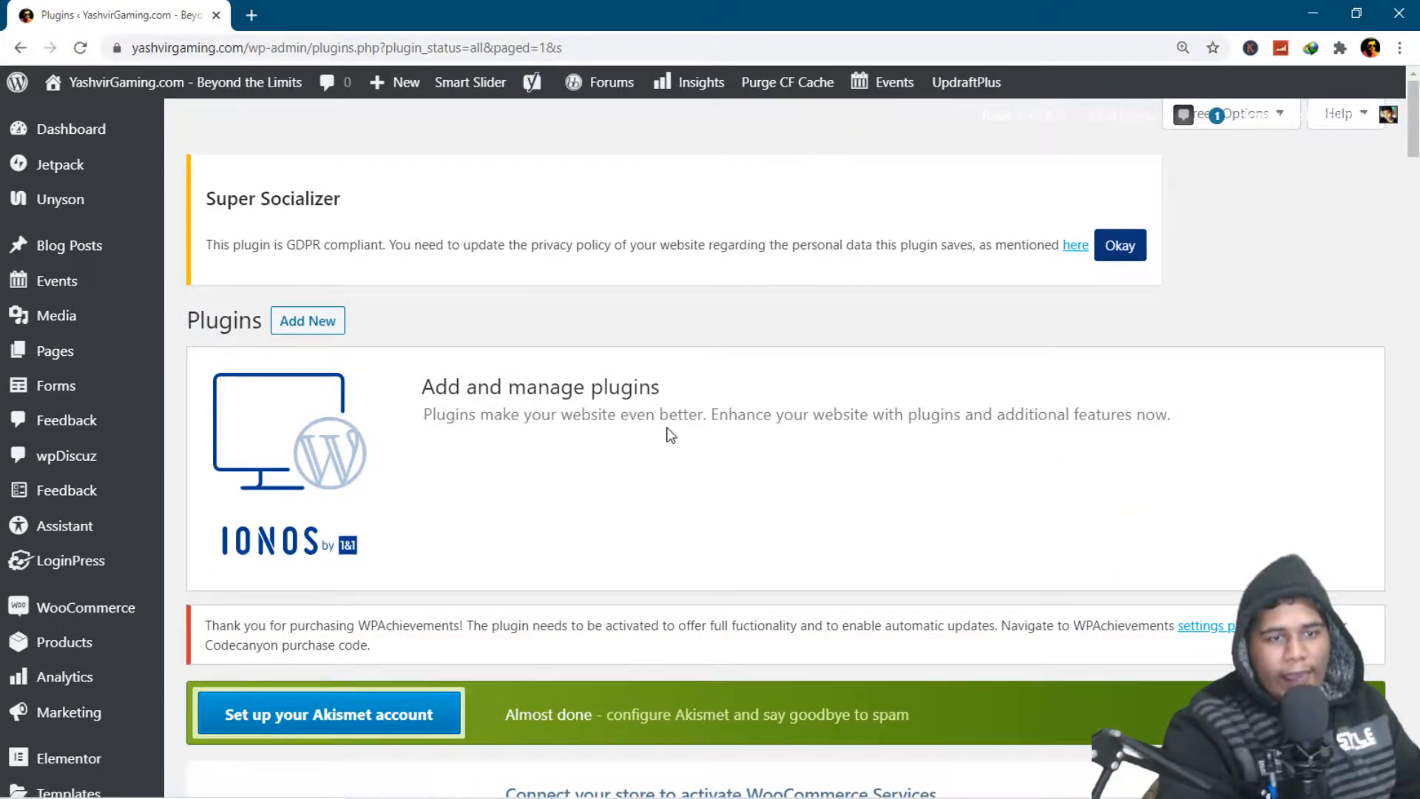
Look through the WordPress admin menu, including the Settings entries, for the Super Socializer settings.
scroll(523, 507, "down", 5)
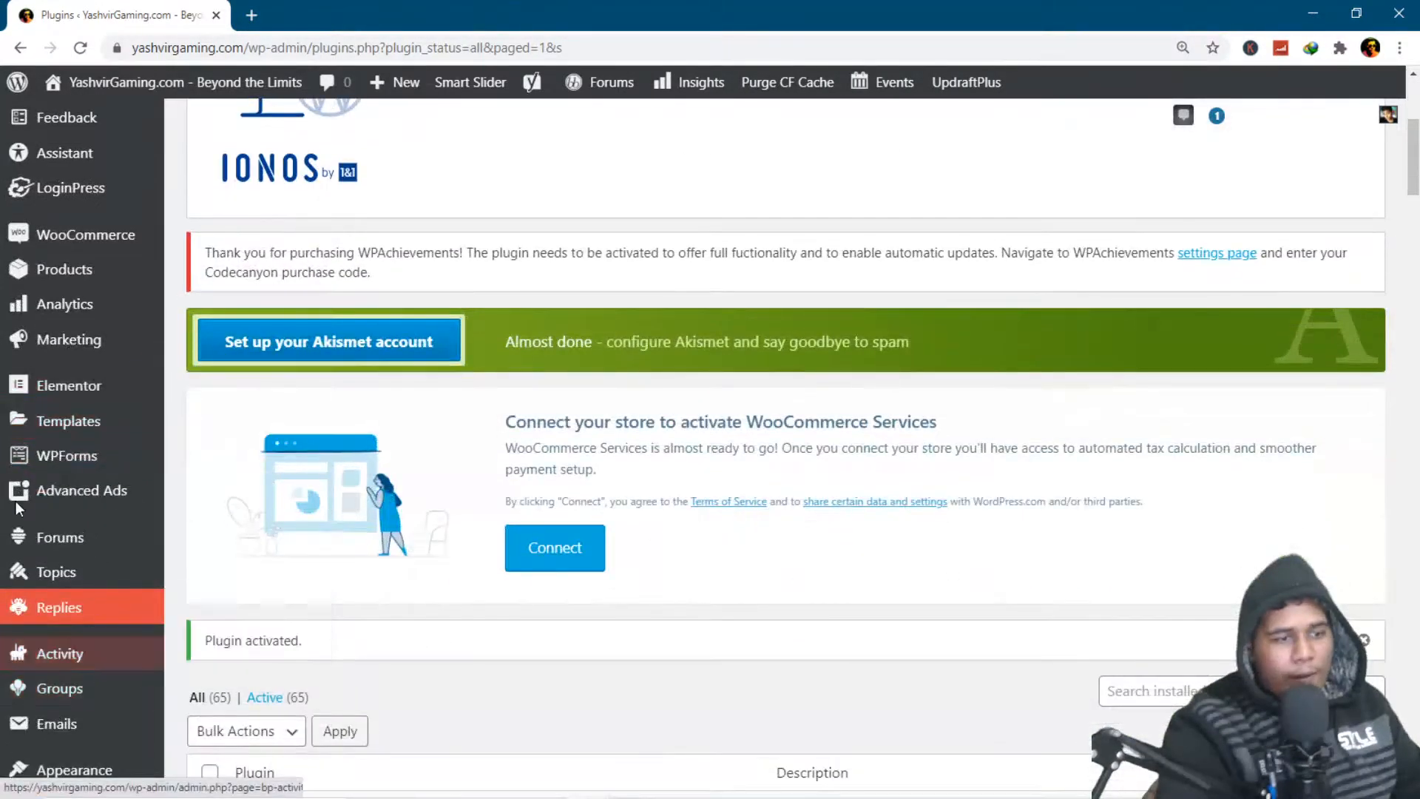
scroll(44, 533, "down", 5)
mouse_move(55, 649)
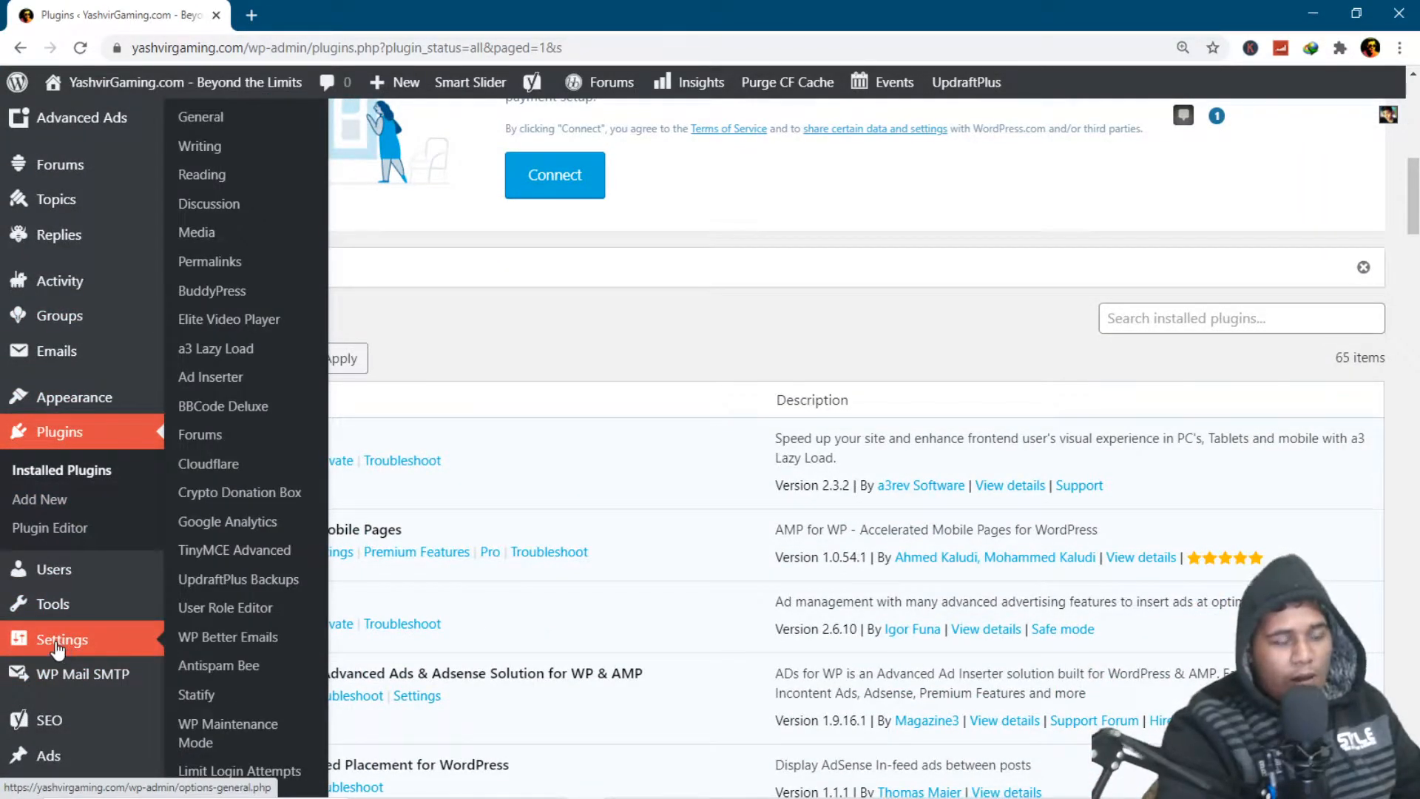
scroll(214, 643, "down", 3)
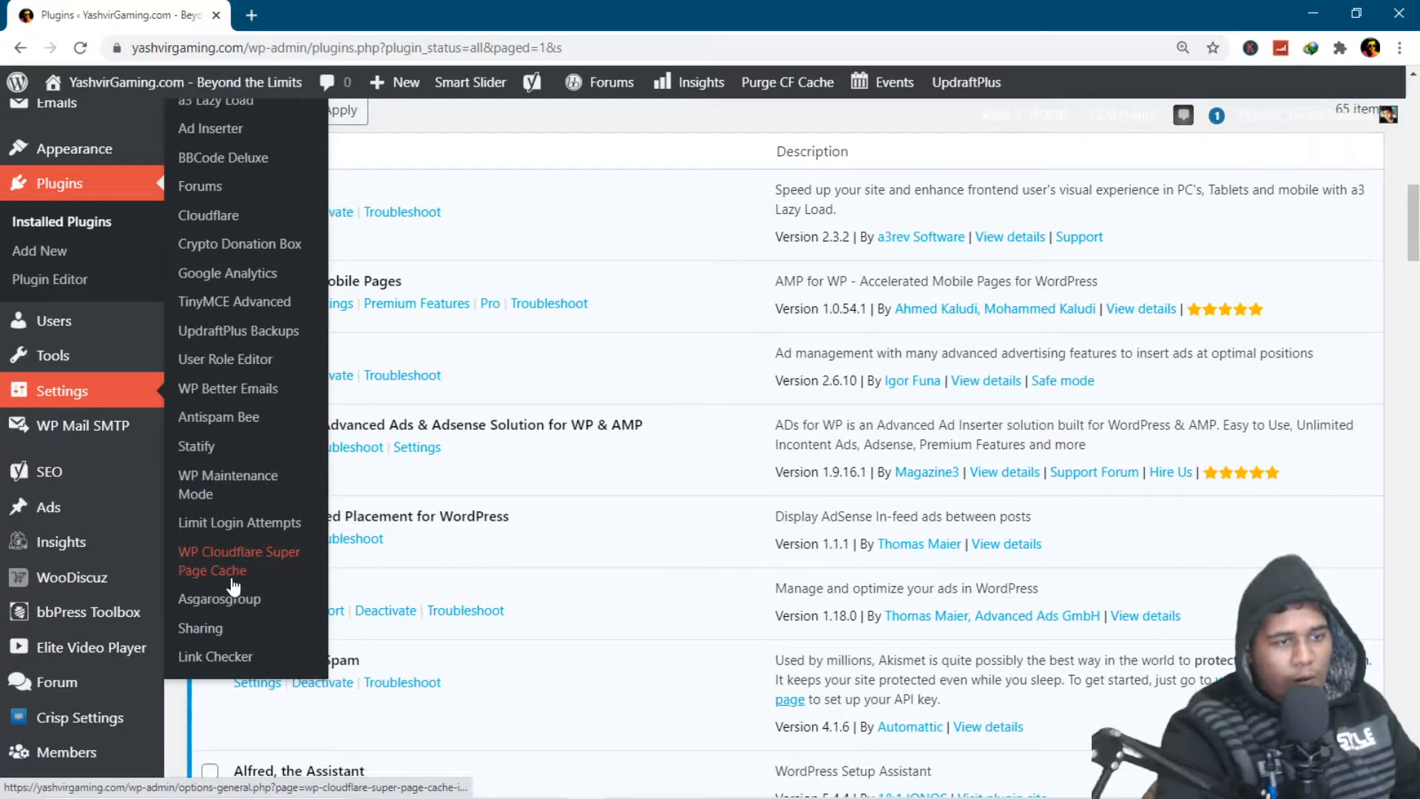
scroll(239, 565, "up", 2)
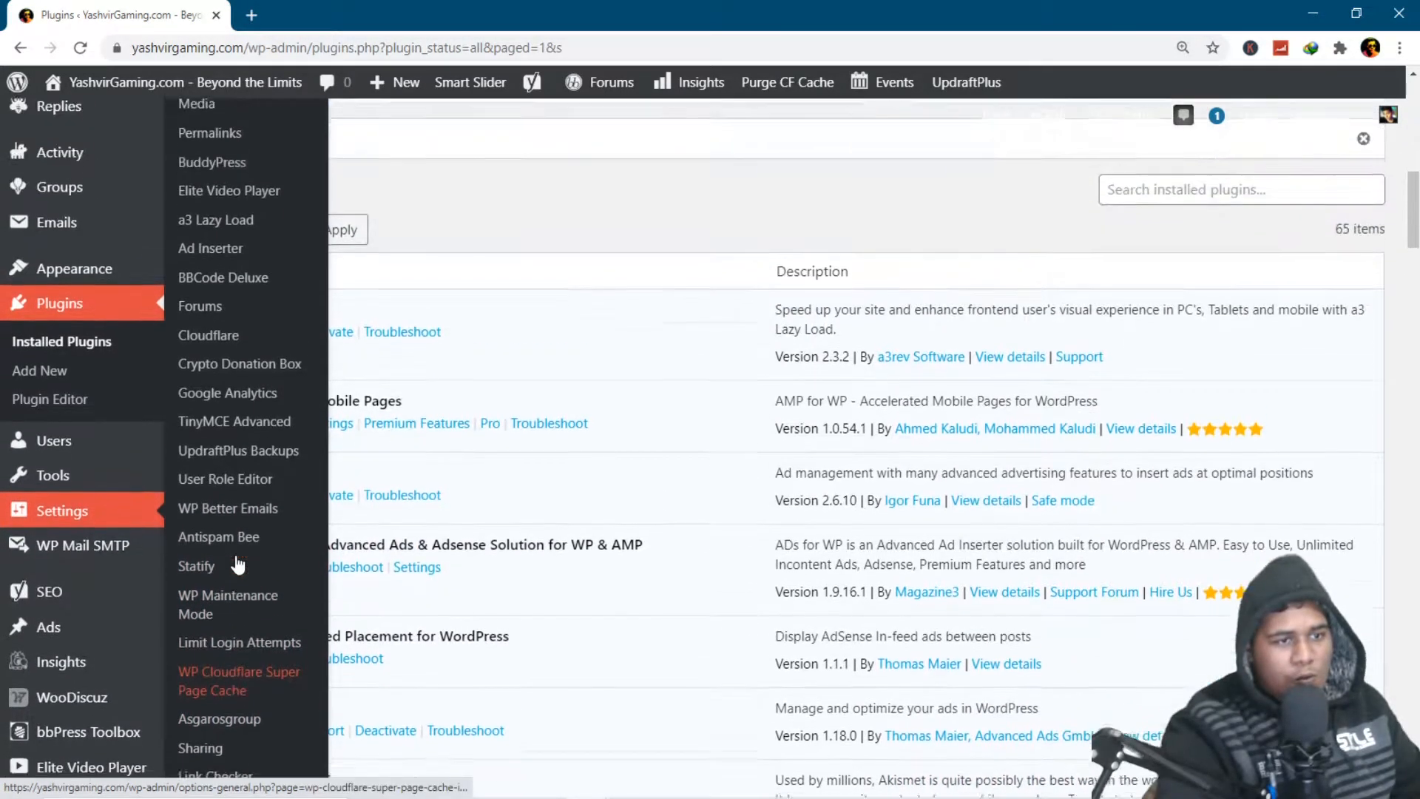
scroll(238, 565, "up", 2)
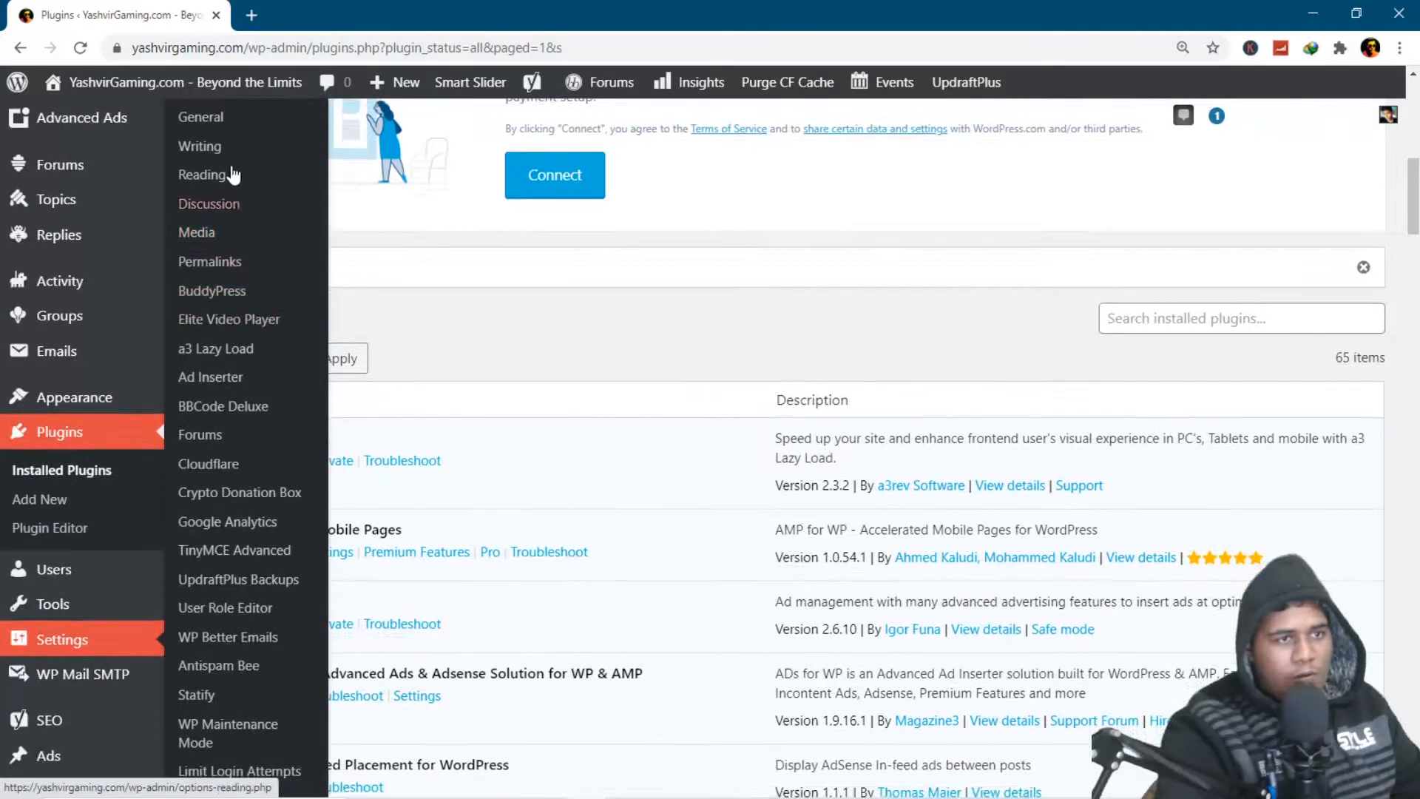
scroll(239, 546, "down", 2)
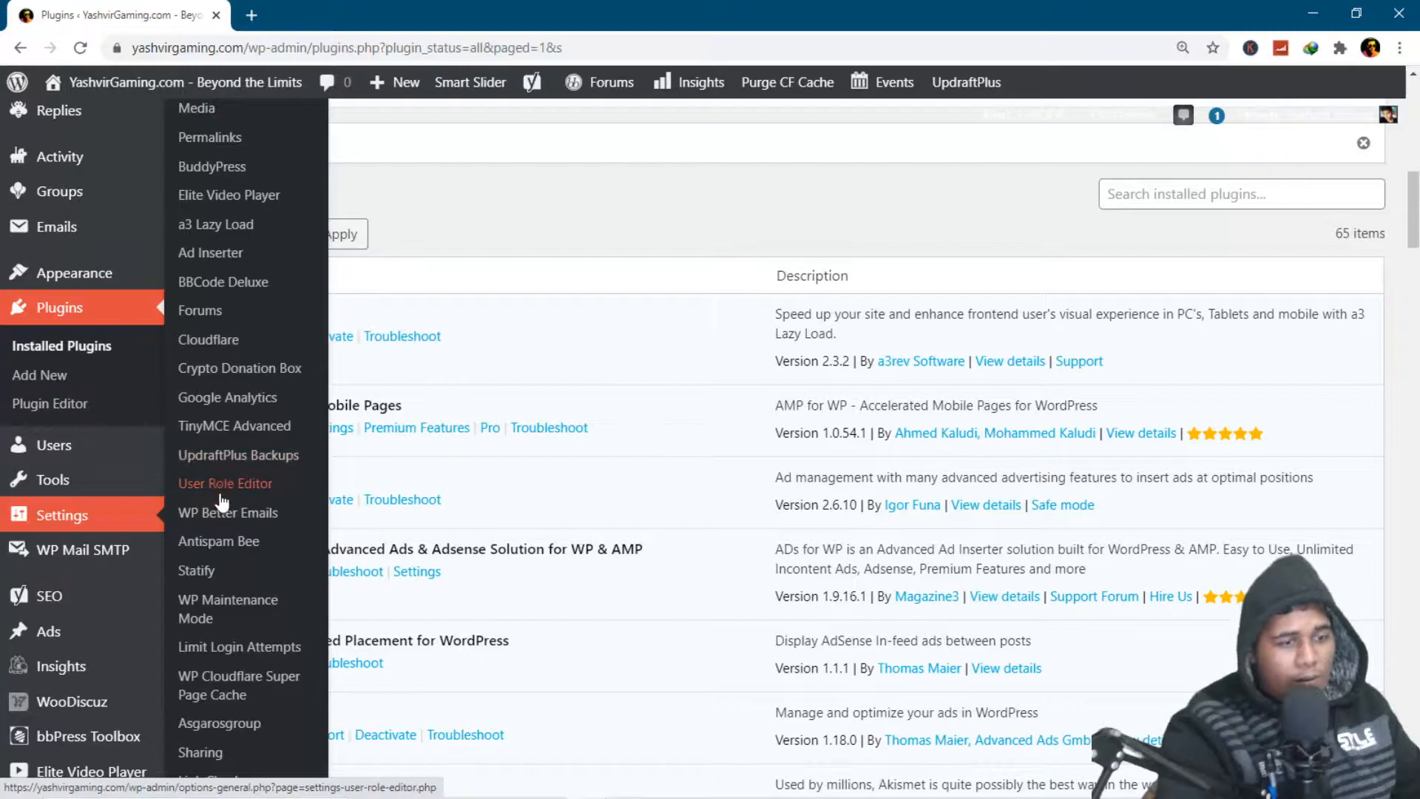
scroll(213, 566, "down", 2)
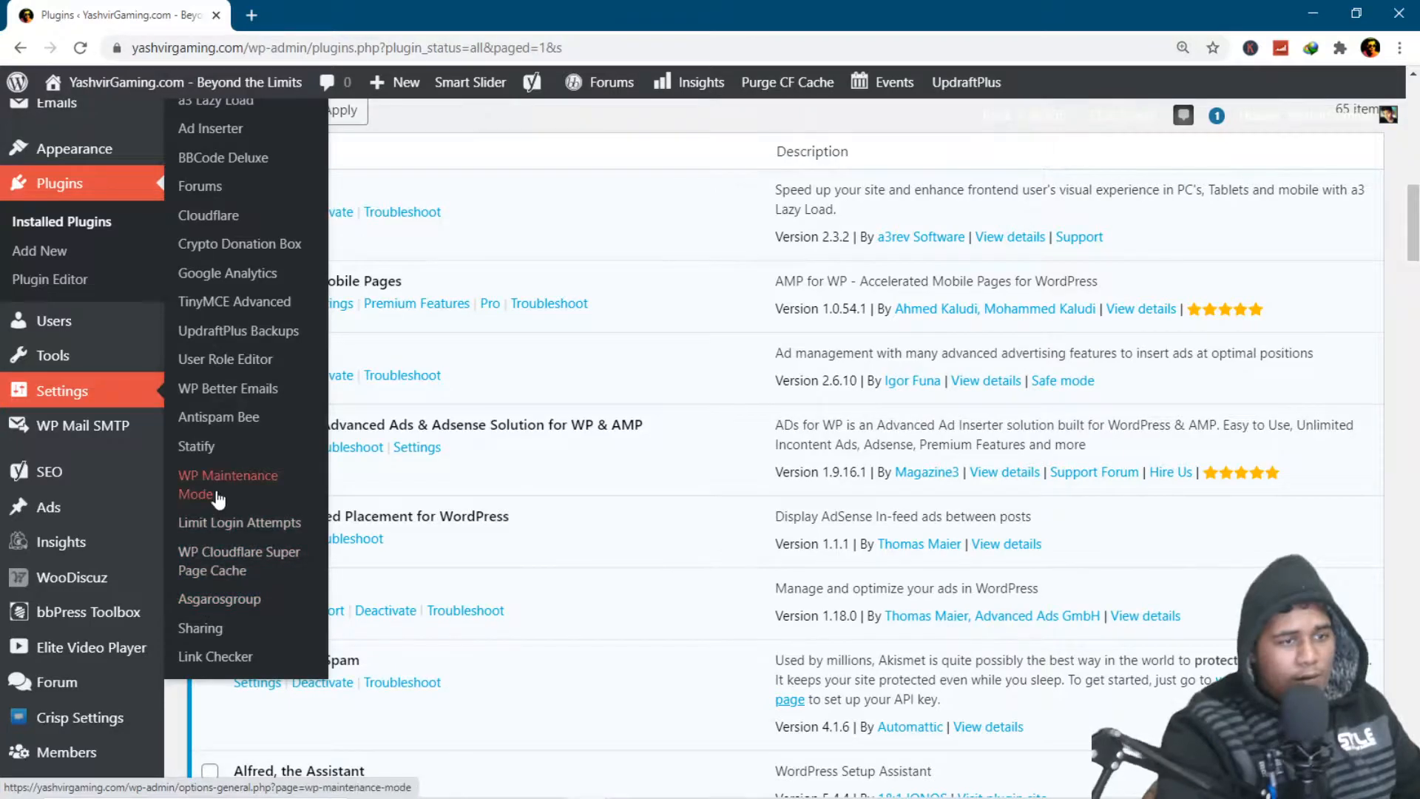
scroll(218, 499, "up", 8)
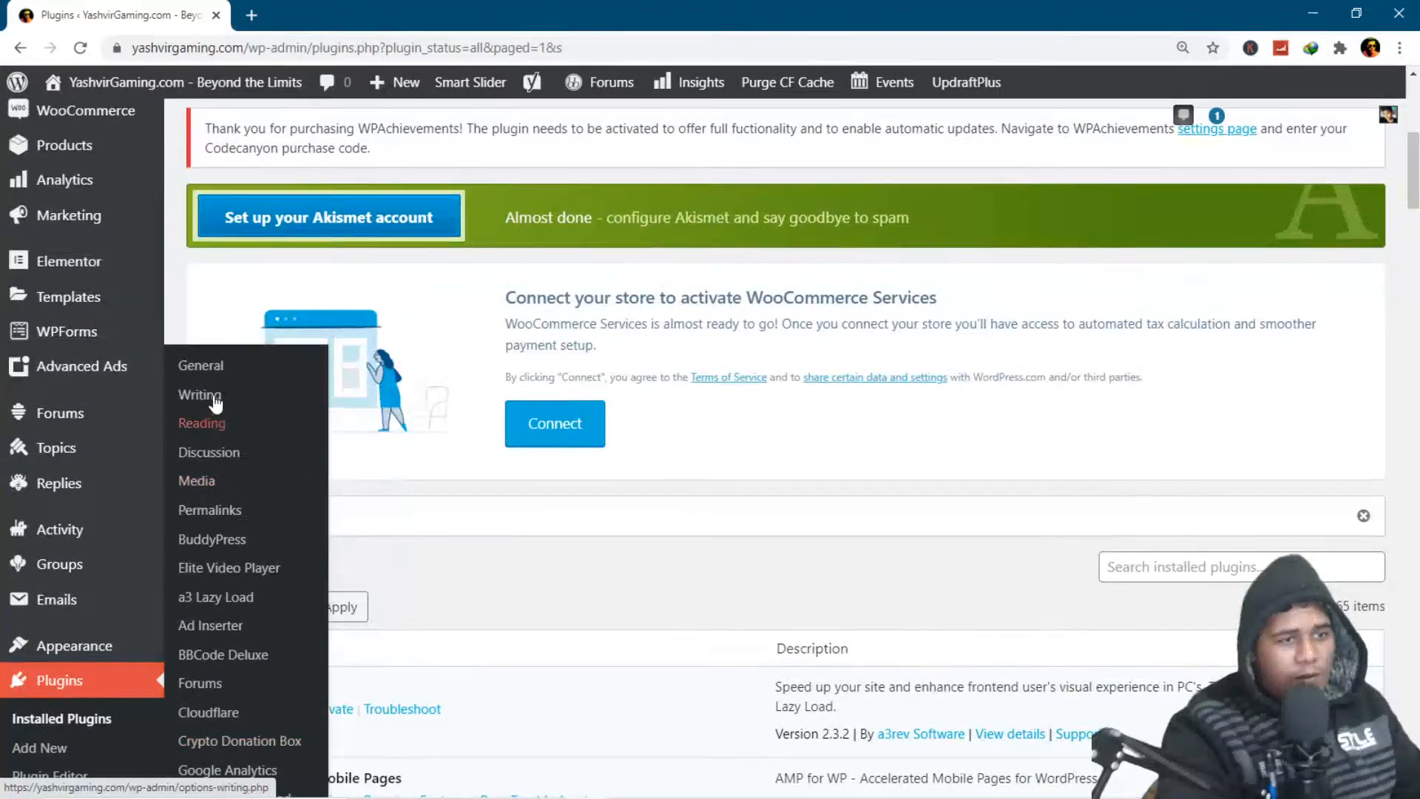
scroll(491, 611, "down", 13)
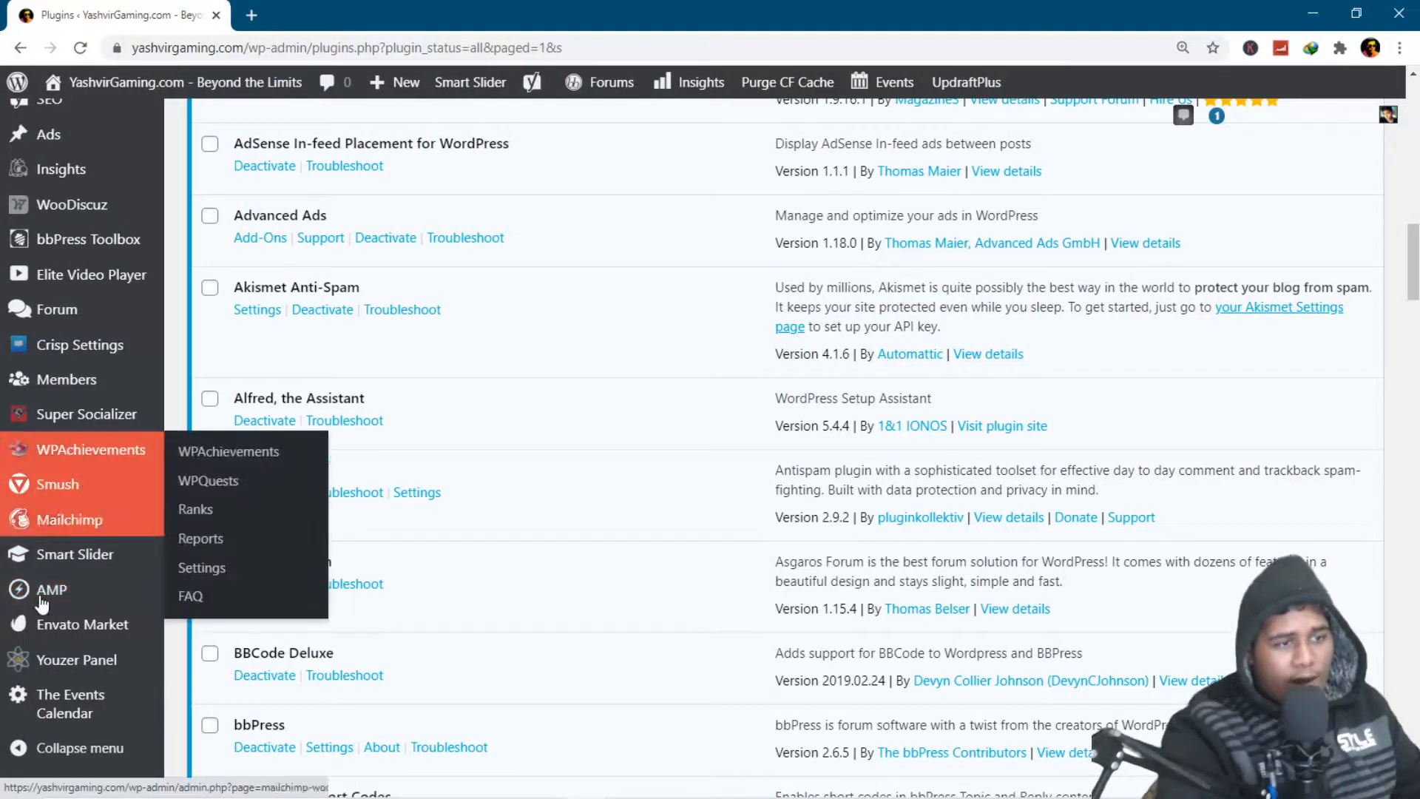
Open Super Socializer's General Options page and look through its settings and extras.
mouse_move(69, 419)
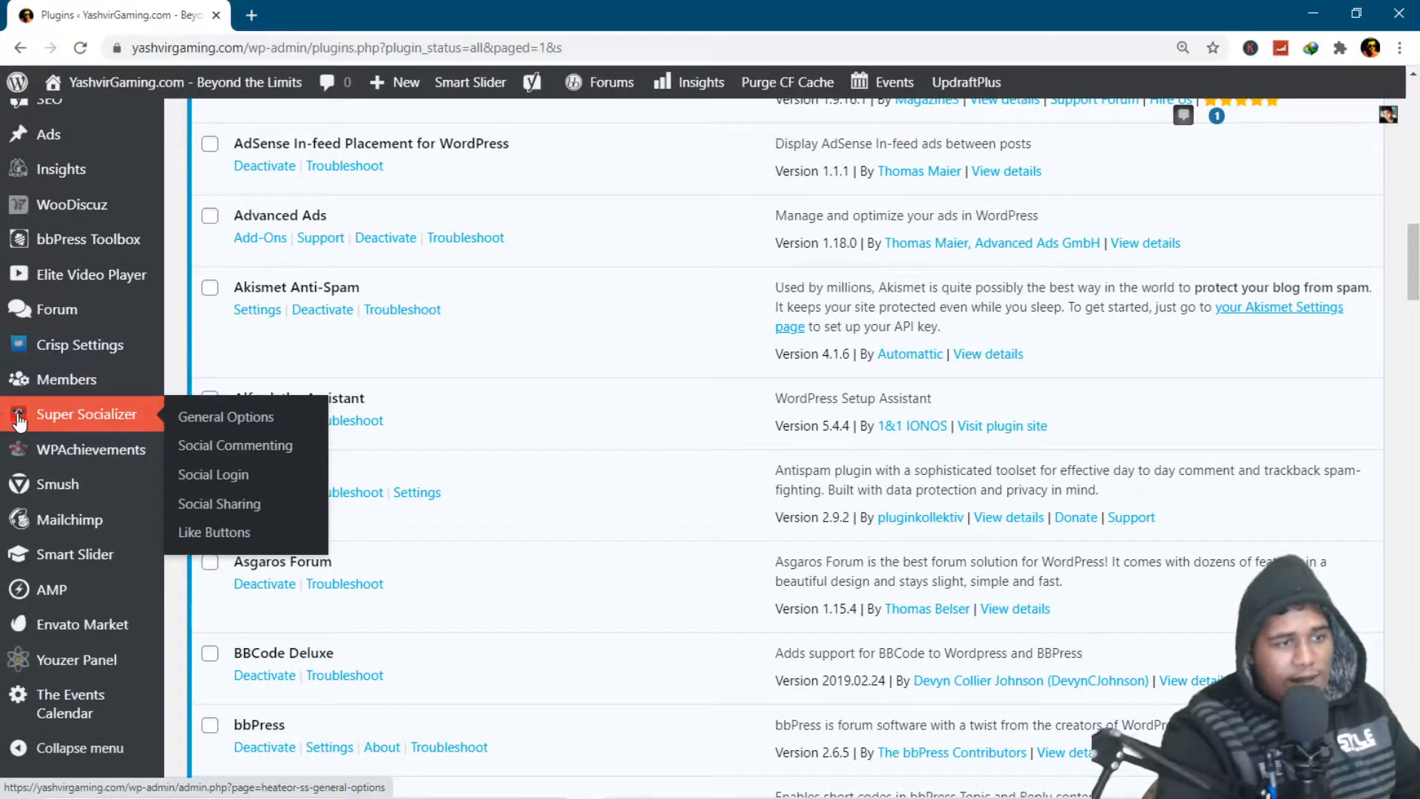
left_click(73, 420)
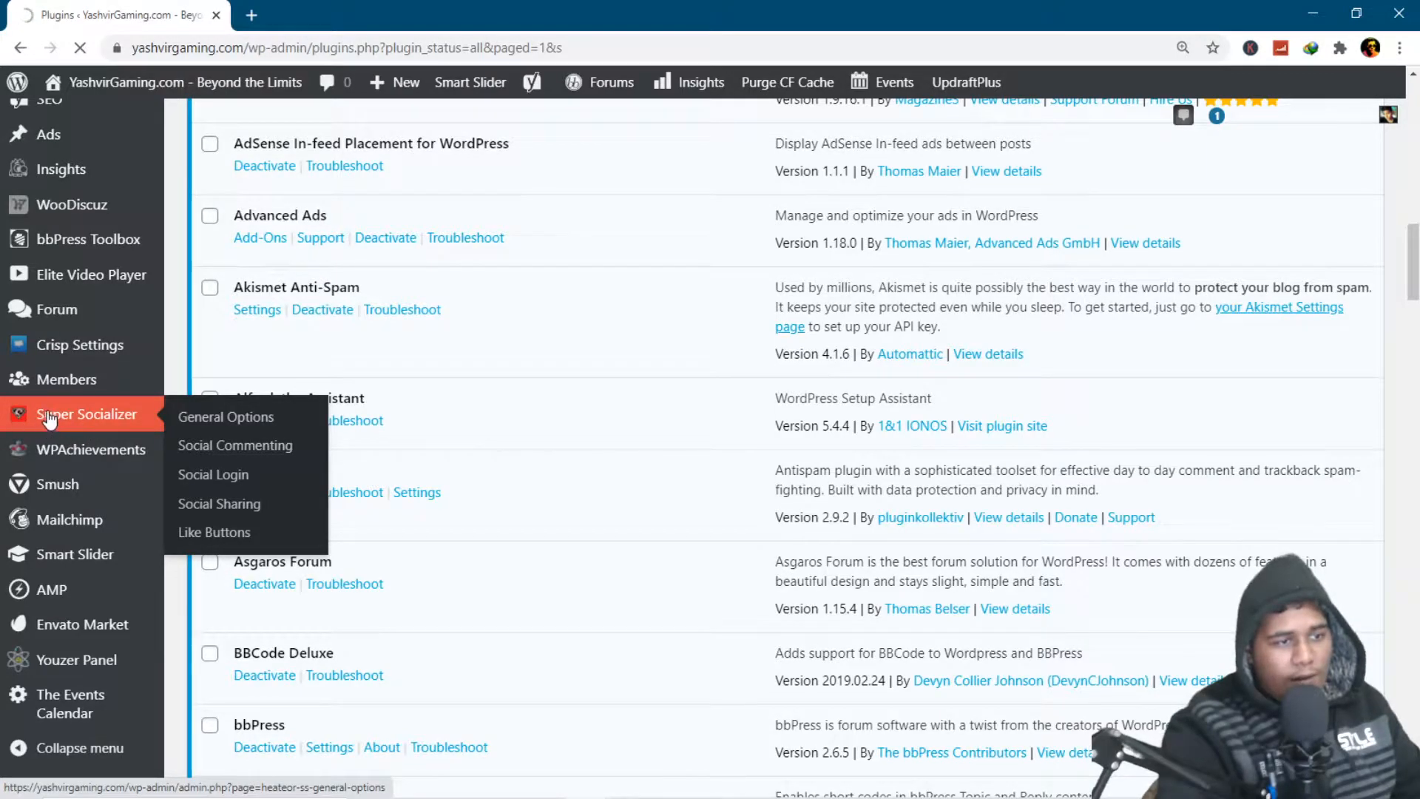
left_click(214, 425)
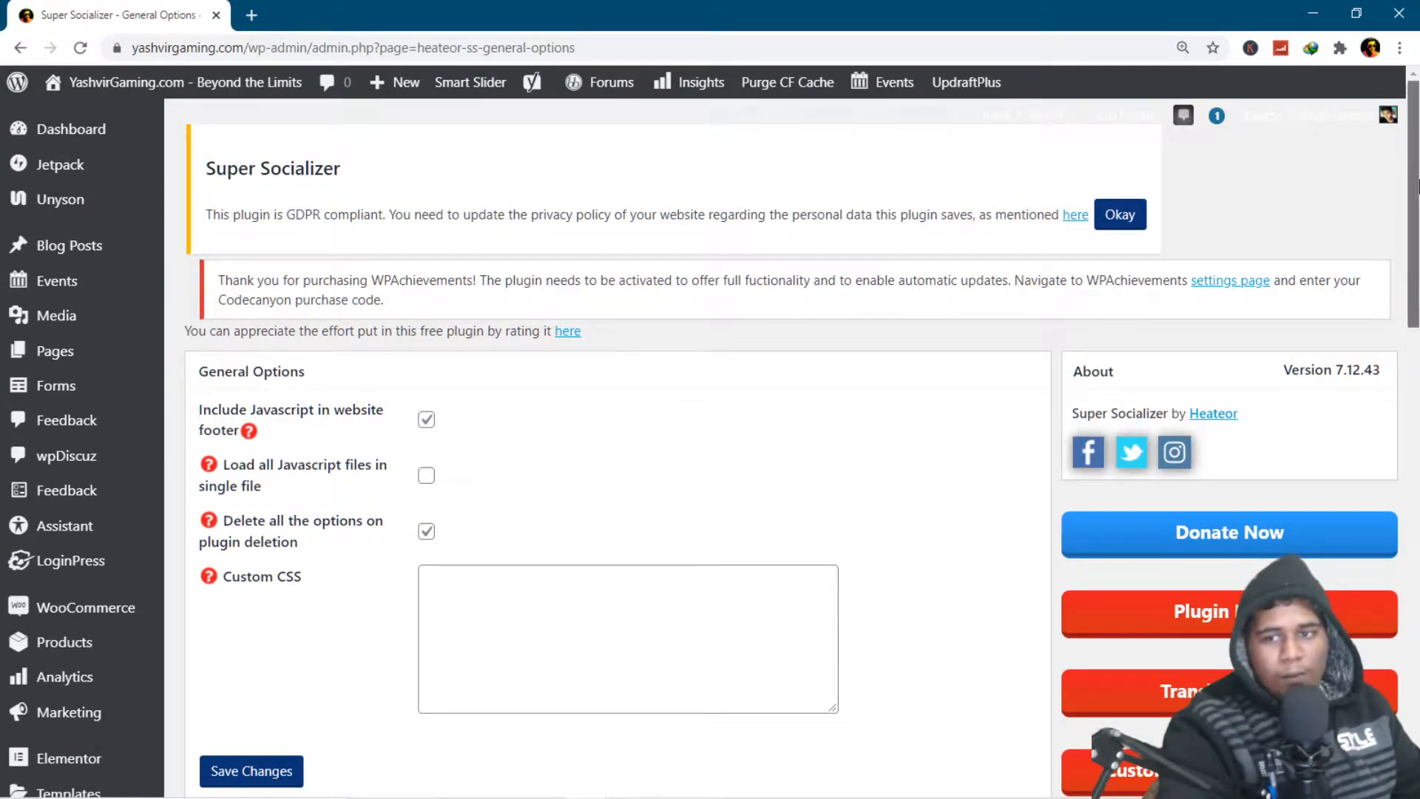
scroll(1277, 409, "down", 5)
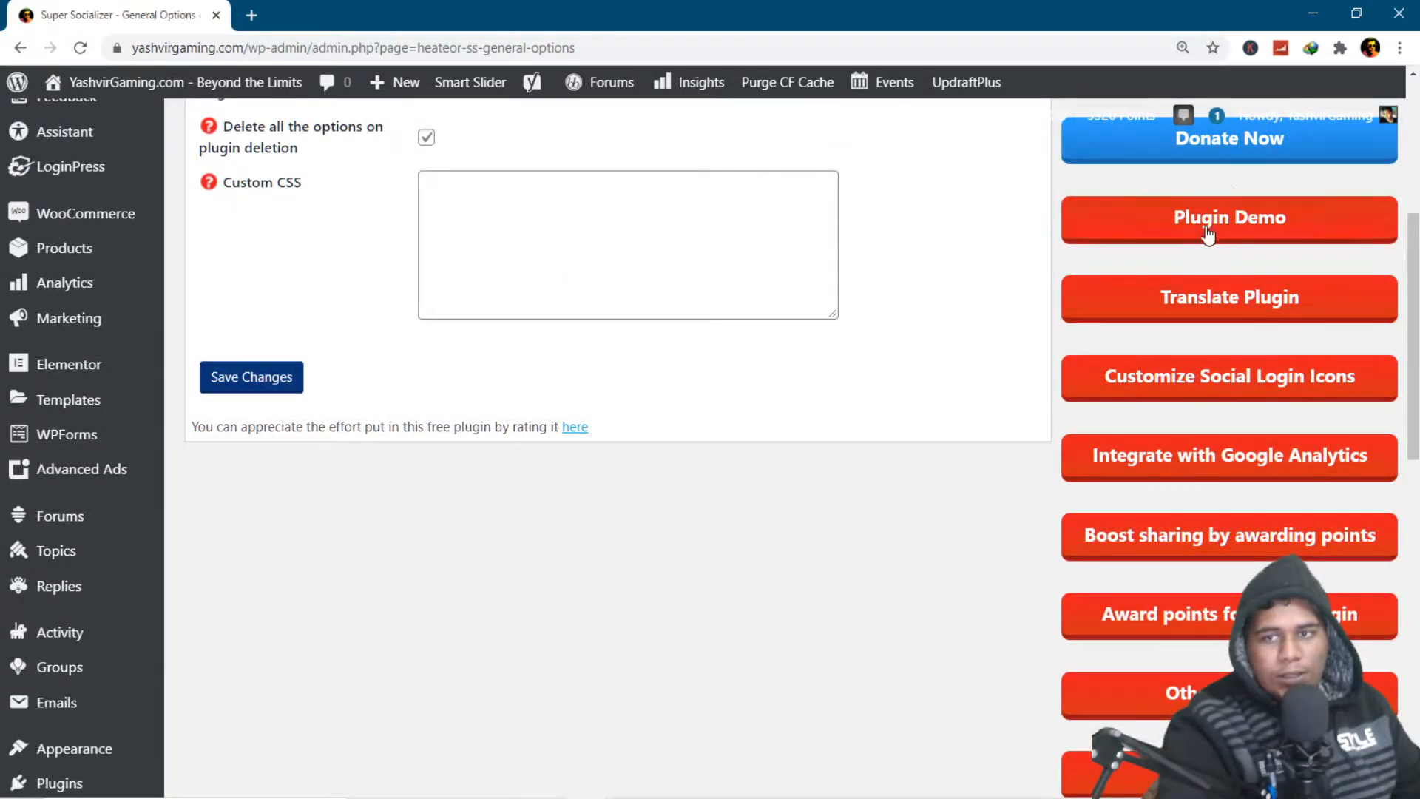
scroll(717, 545, "down", 3)
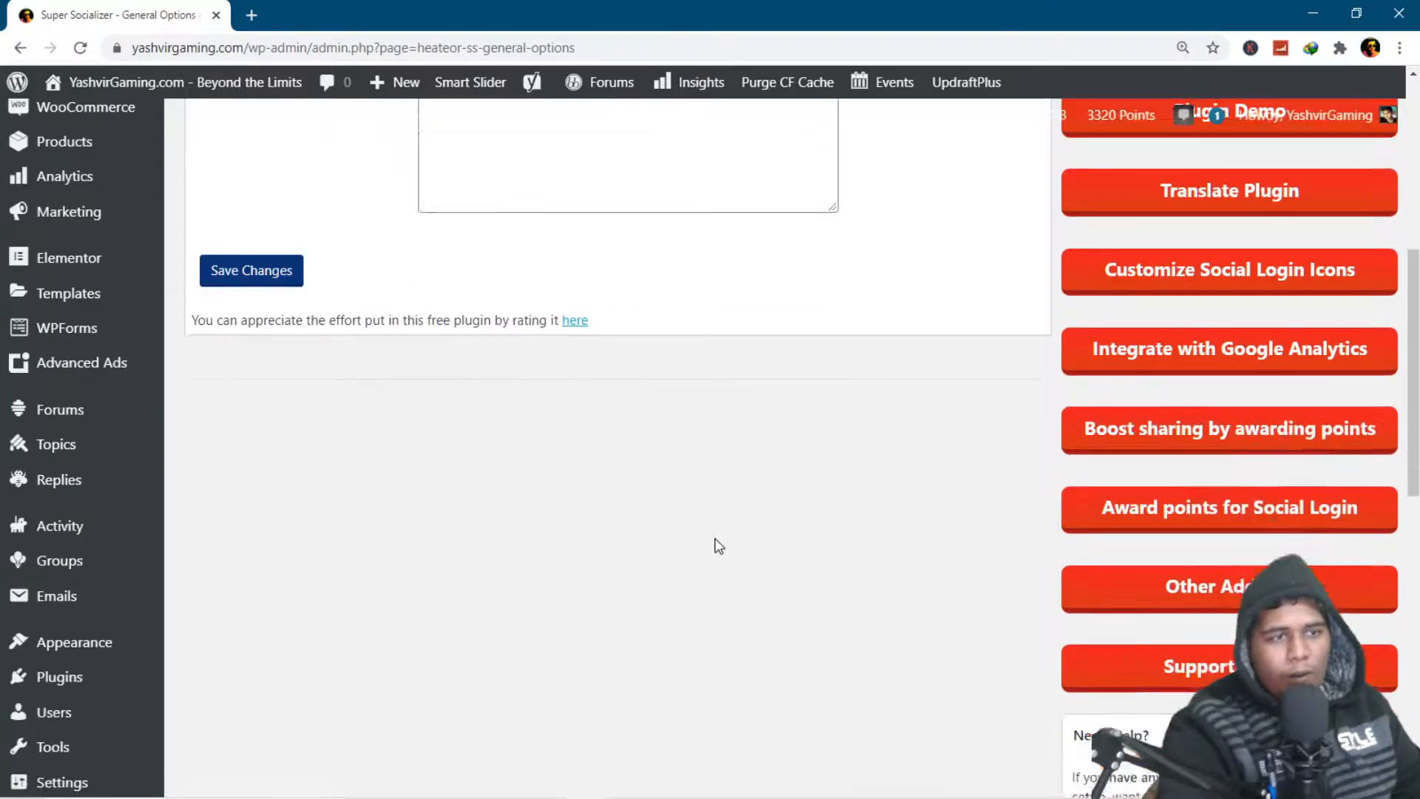
scroll(678, 574, "up", 5)
scroll(44, 557, "down", 8)
scroll(40, 555, "down", 5)
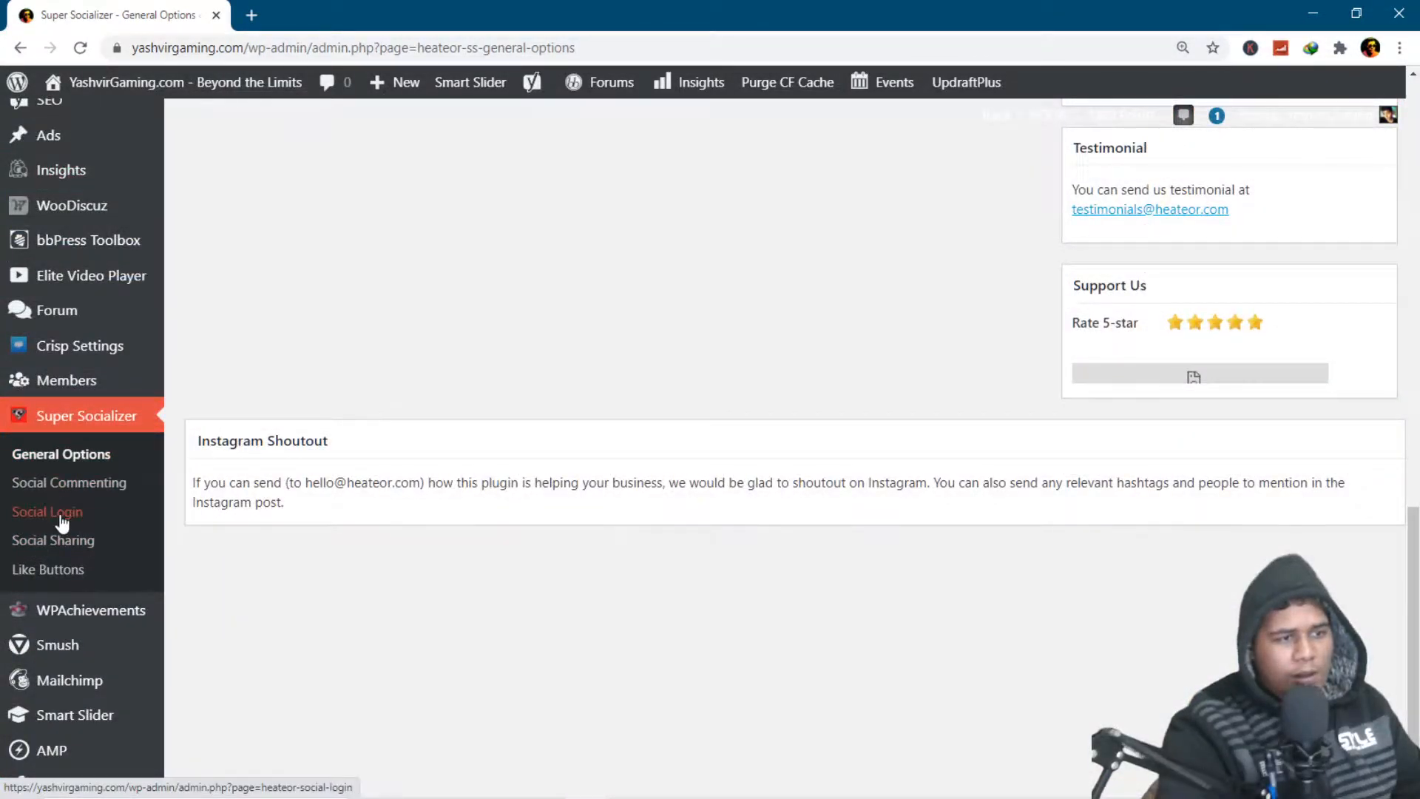
Enable Social Login in Super Socializer's Social Login settings and select Facebook as a social network.
left_click(62, 518)
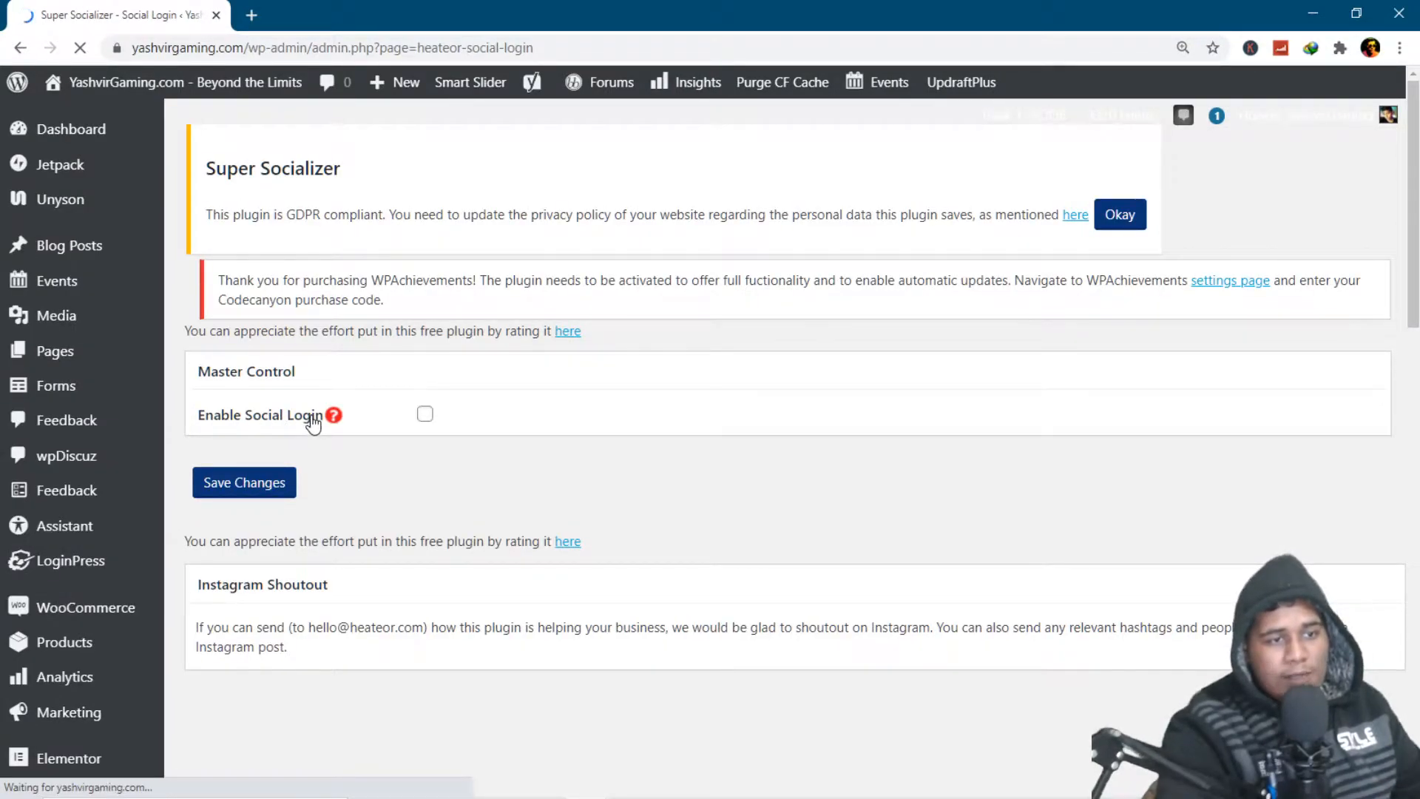
left_click(424, 416)
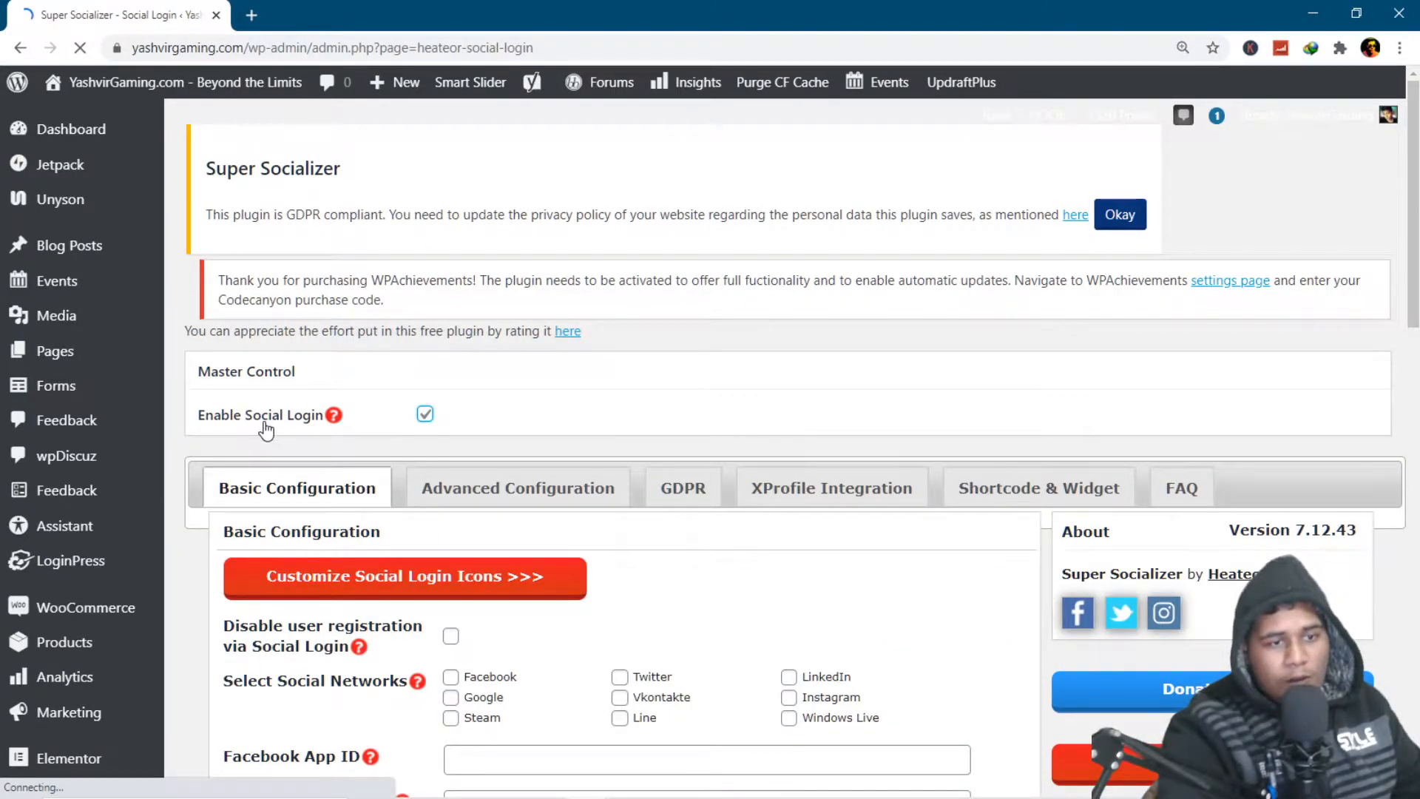
scroll(267, 432, "down", 3)
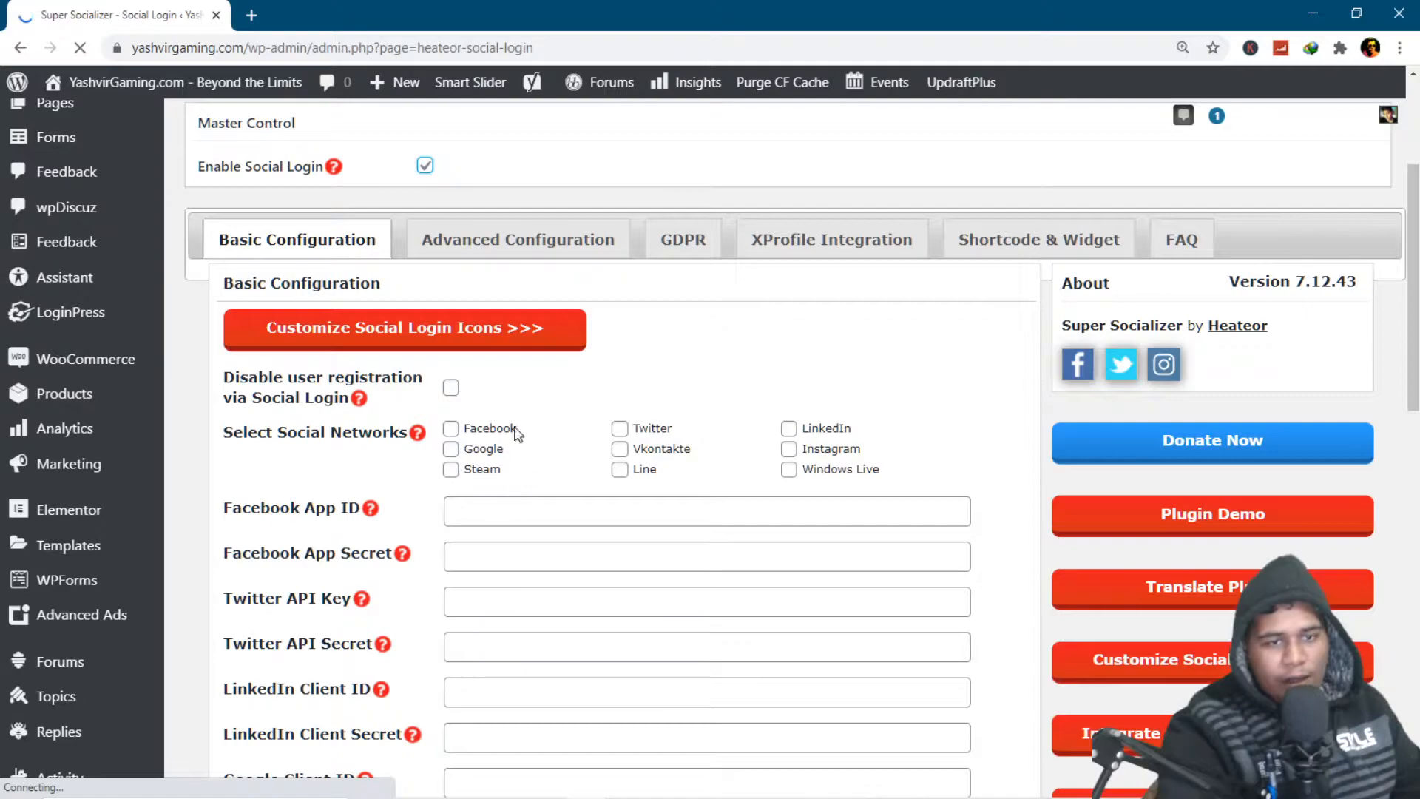
left_click(450, 430)
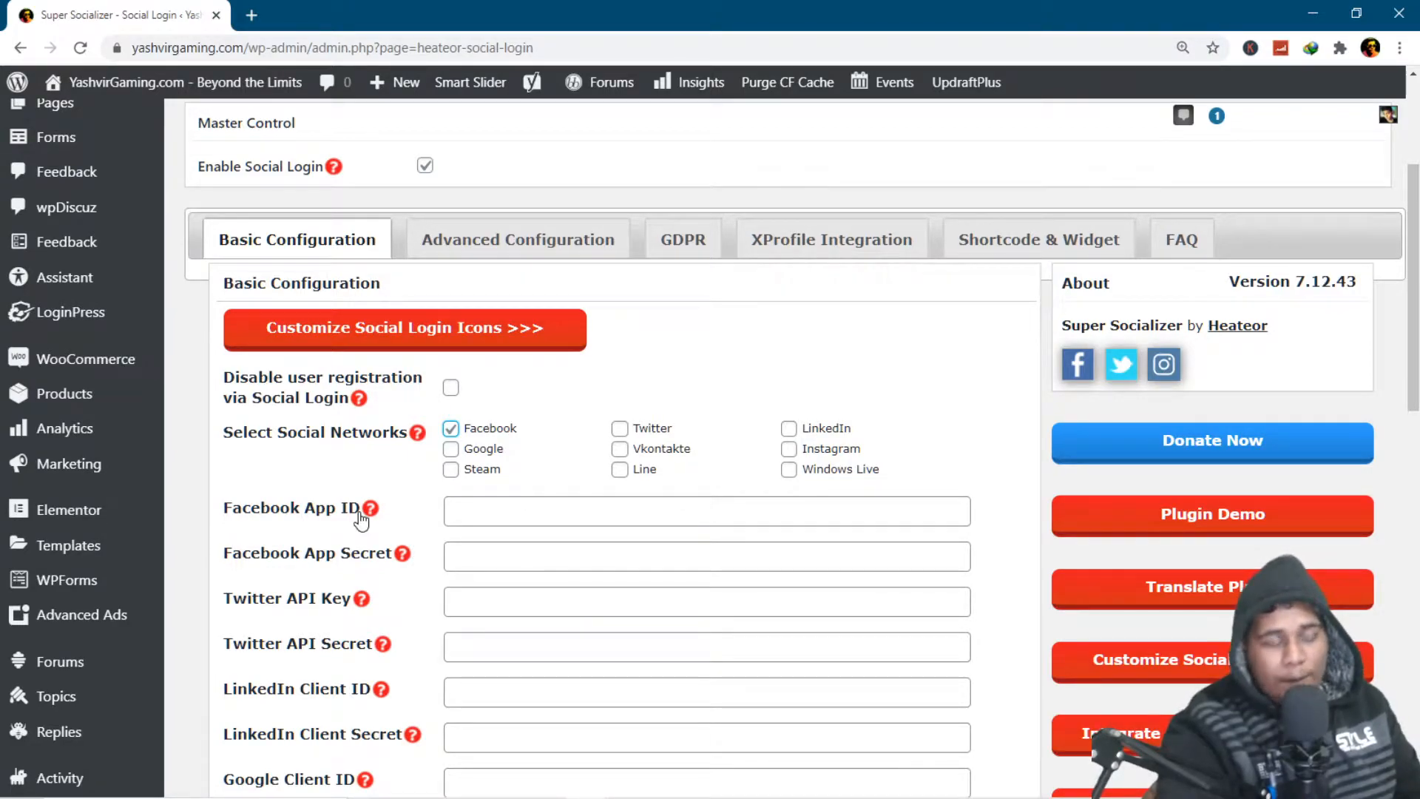
Open the Facebook for Developers apps page, developers.facebook.com/apps/, in a new browser tab.
left_click(252, 16)
type("developers.facebook.com/apps/")
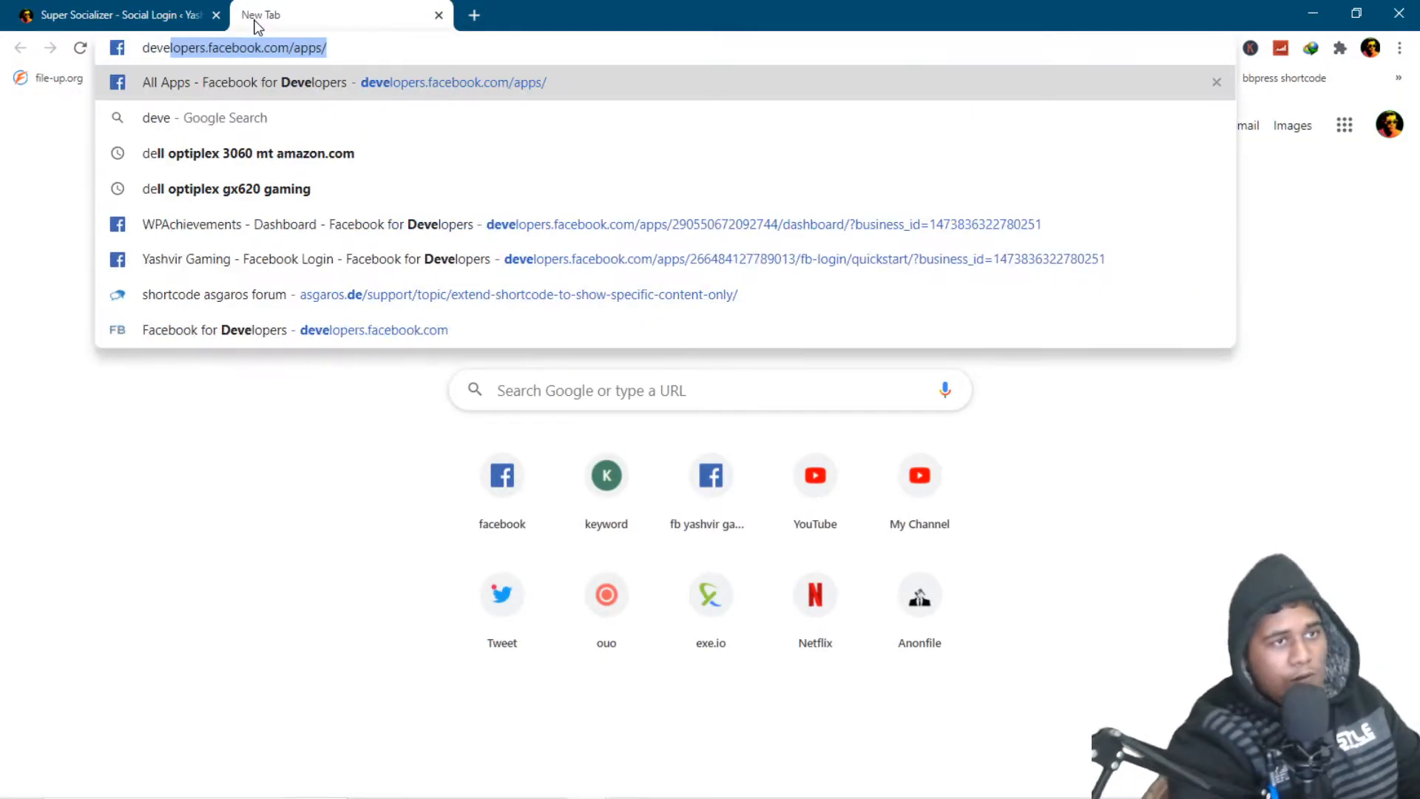
key("Return")
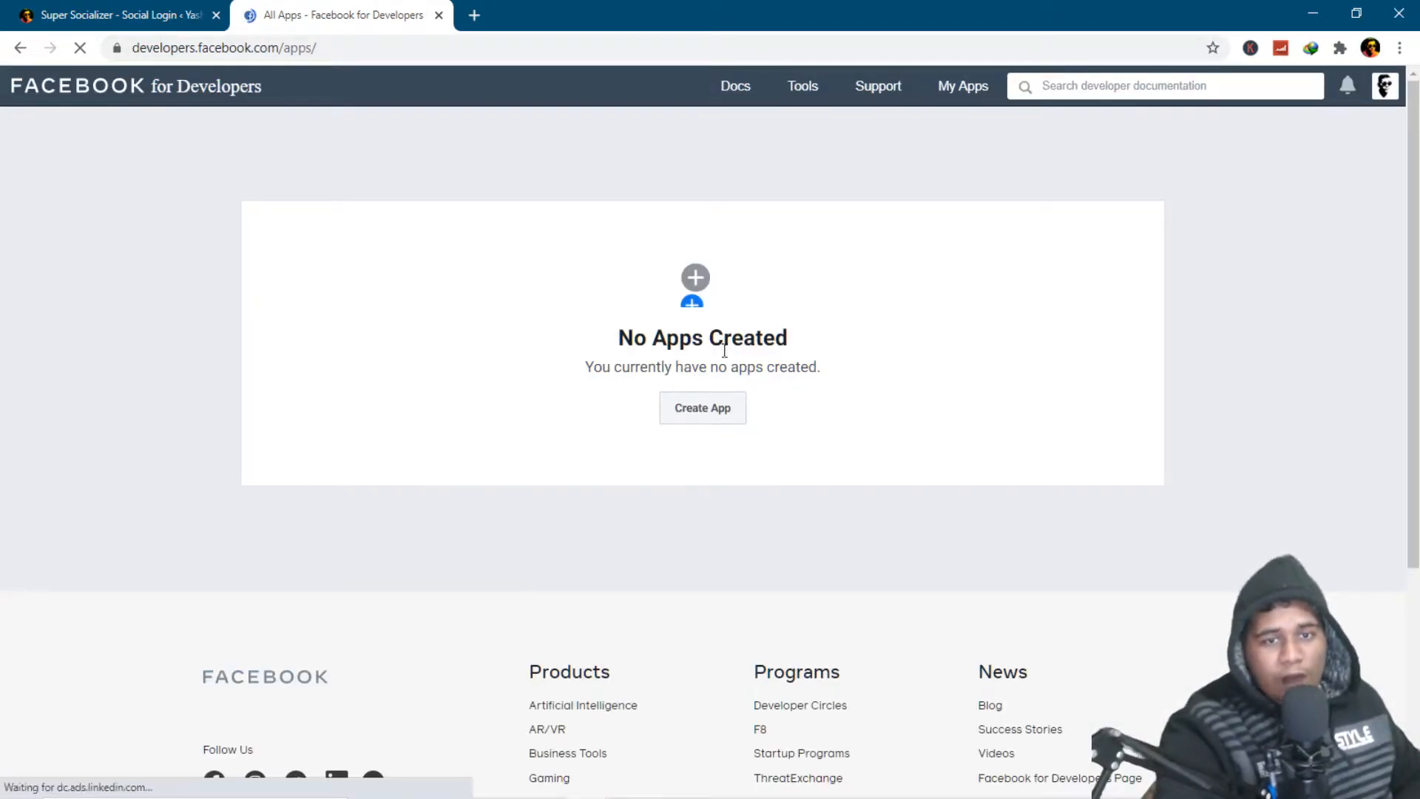
left_click_drag(620, 336, 832, 337)
left_click(831, 336)
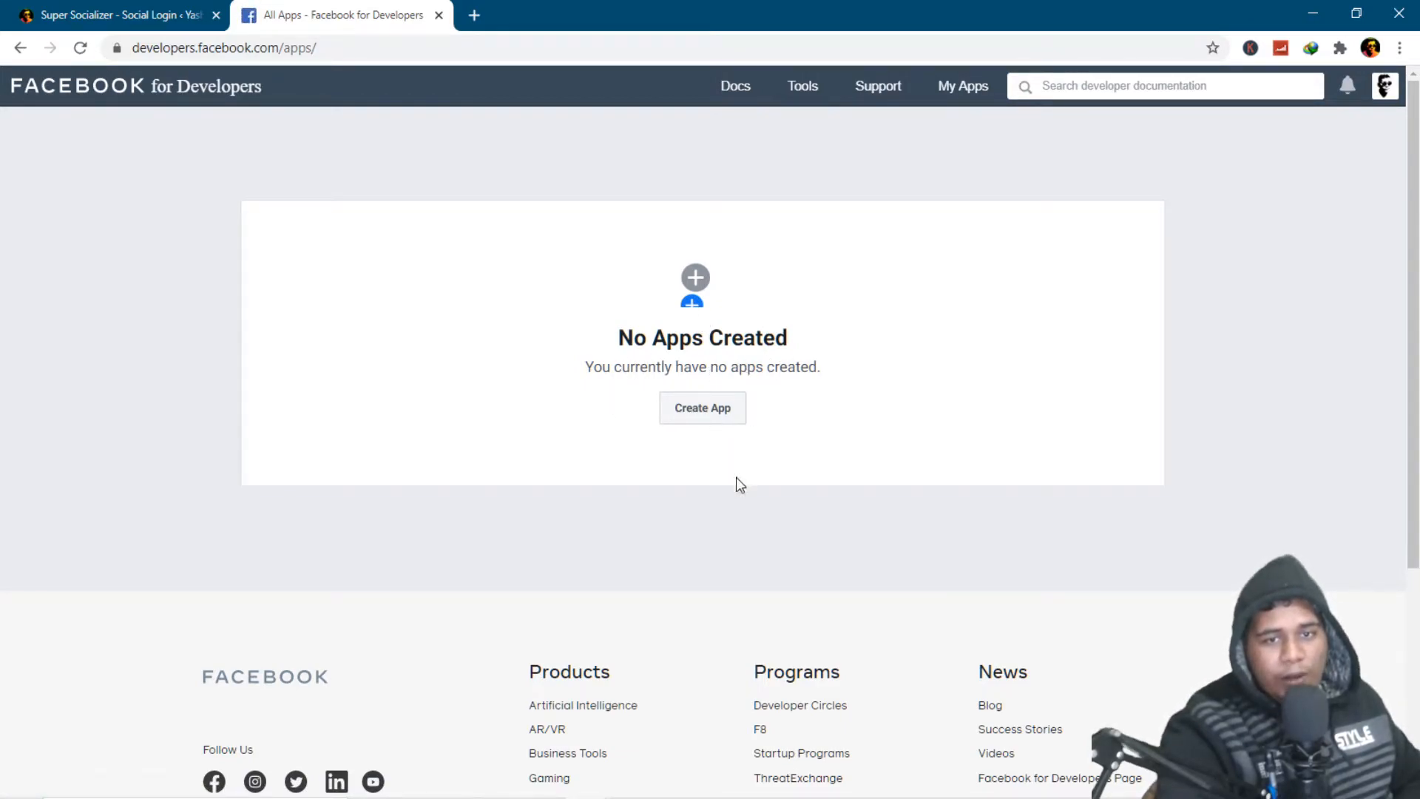
Start creating a Facebook app with the usage type For Everything Else.
left_click(700, 411)
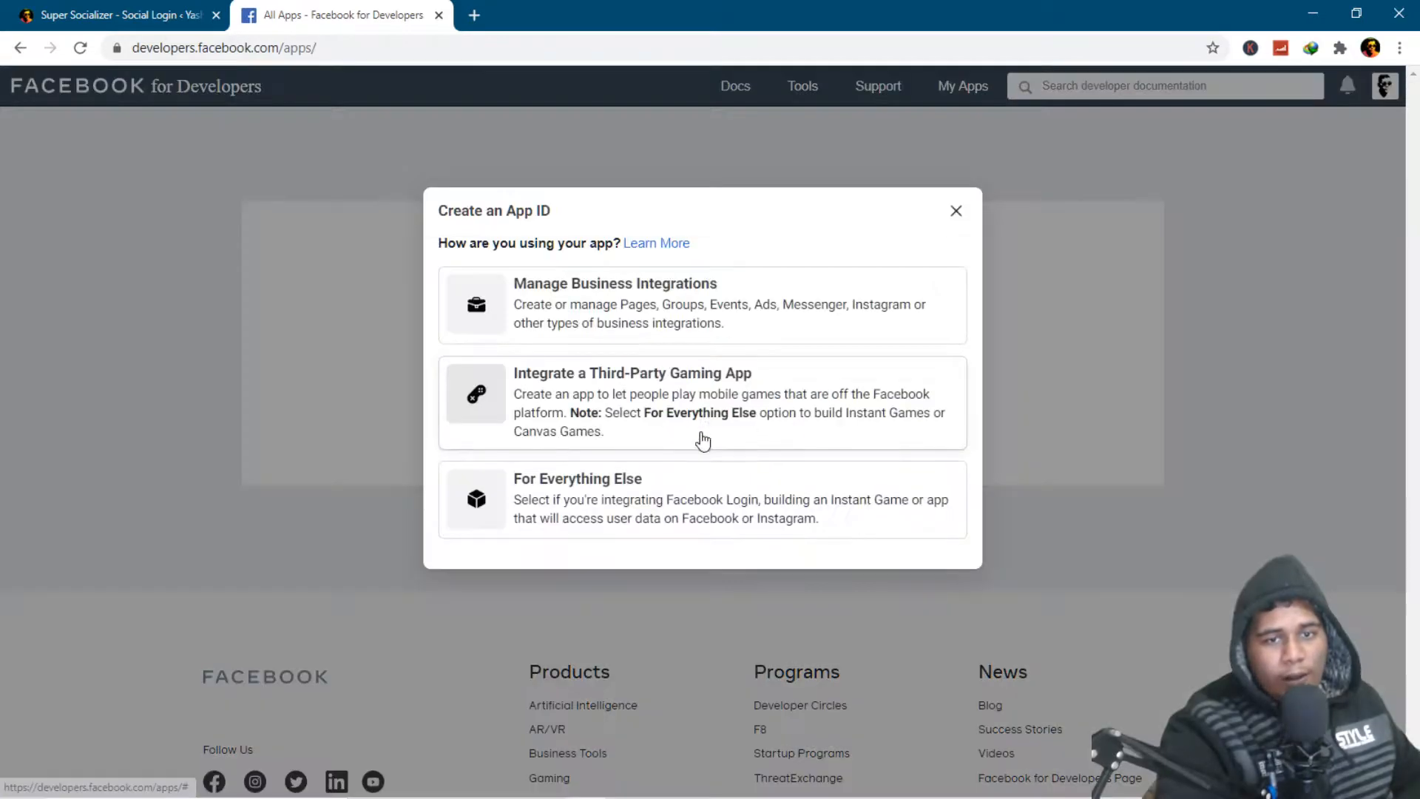
left_click(960, 219)
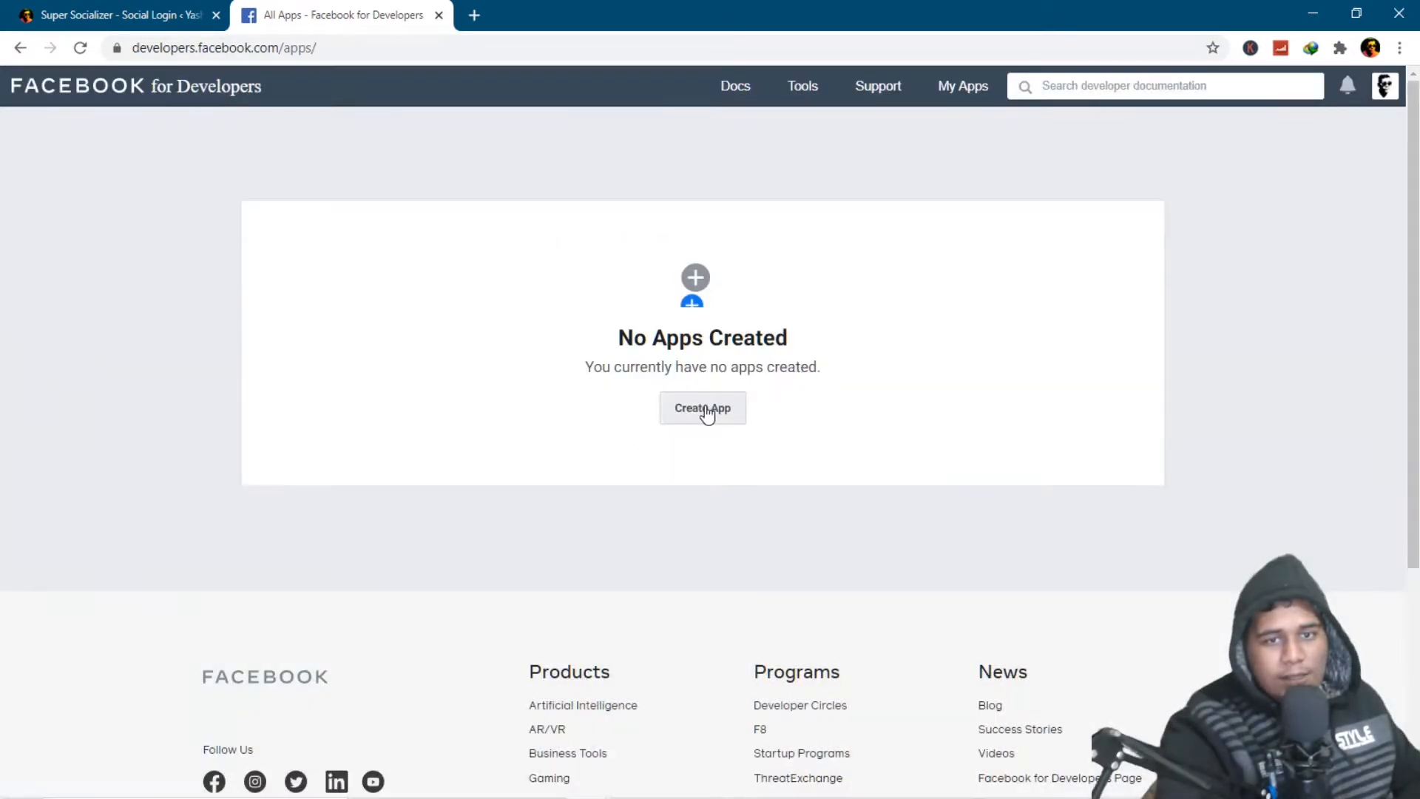
left_click(709, 411)
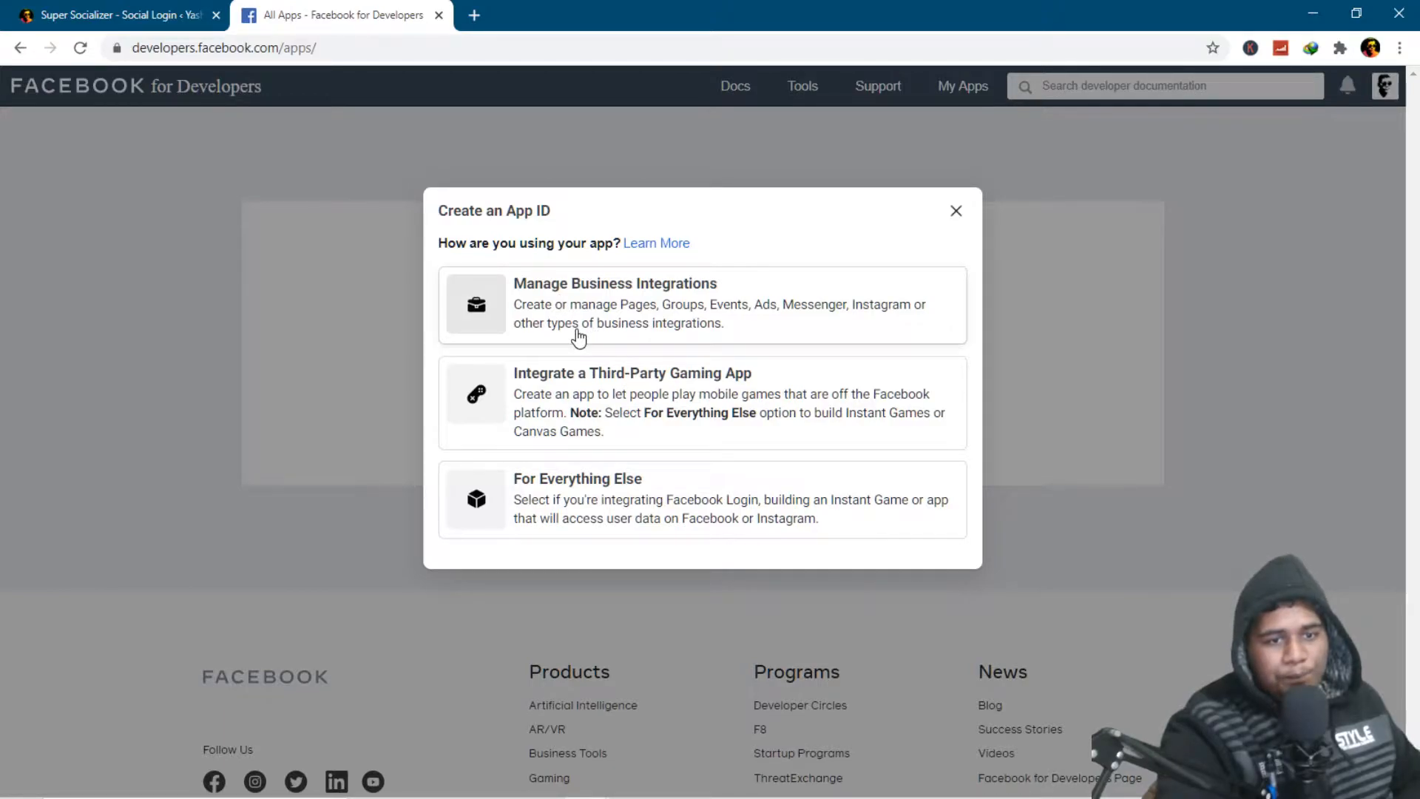
left_click(644, 518)
Set the app display name to "WP Social Login".
left_click(486, 292)
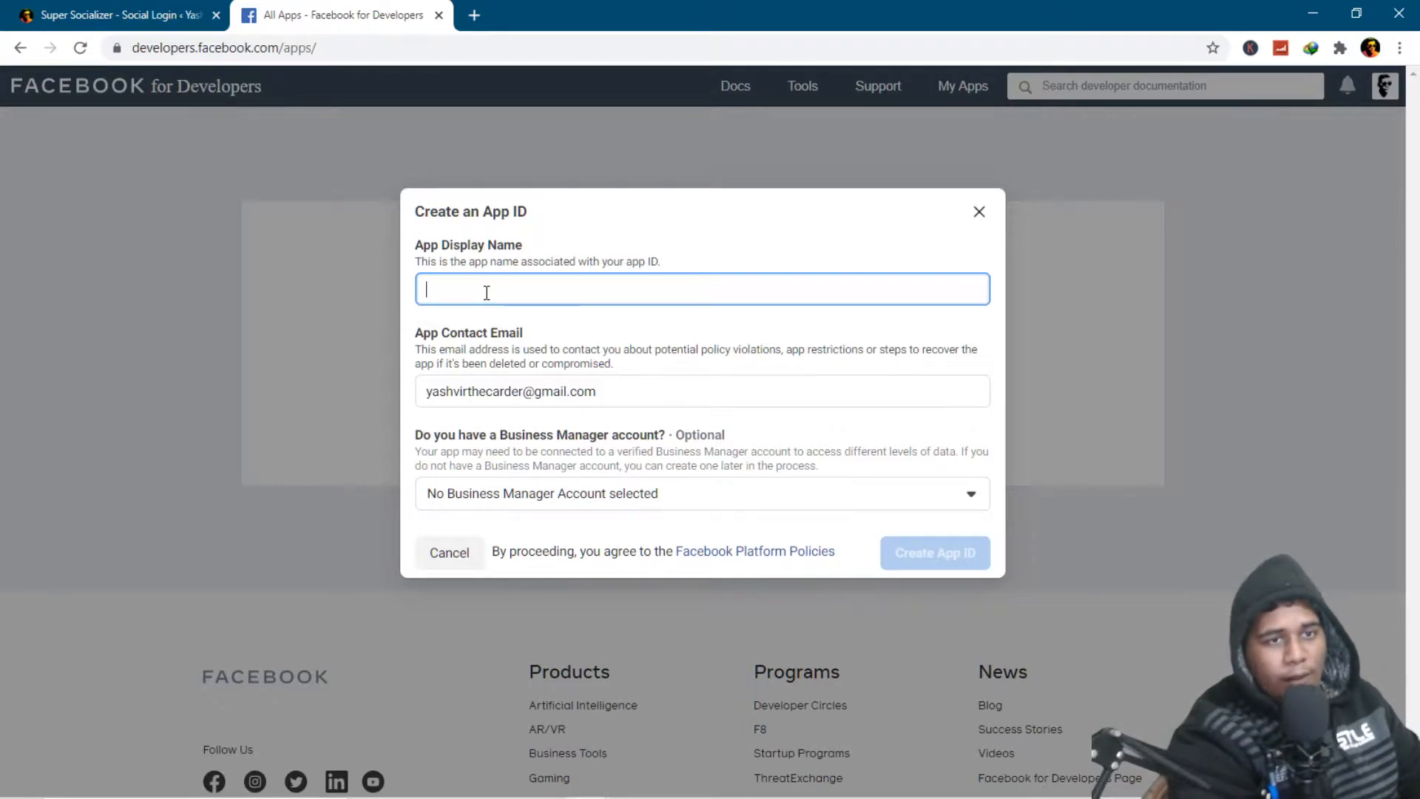
type("Socail")
key("ctrl+a")
type("Social Login")
left_click_drag(503, 288, 427, 287)
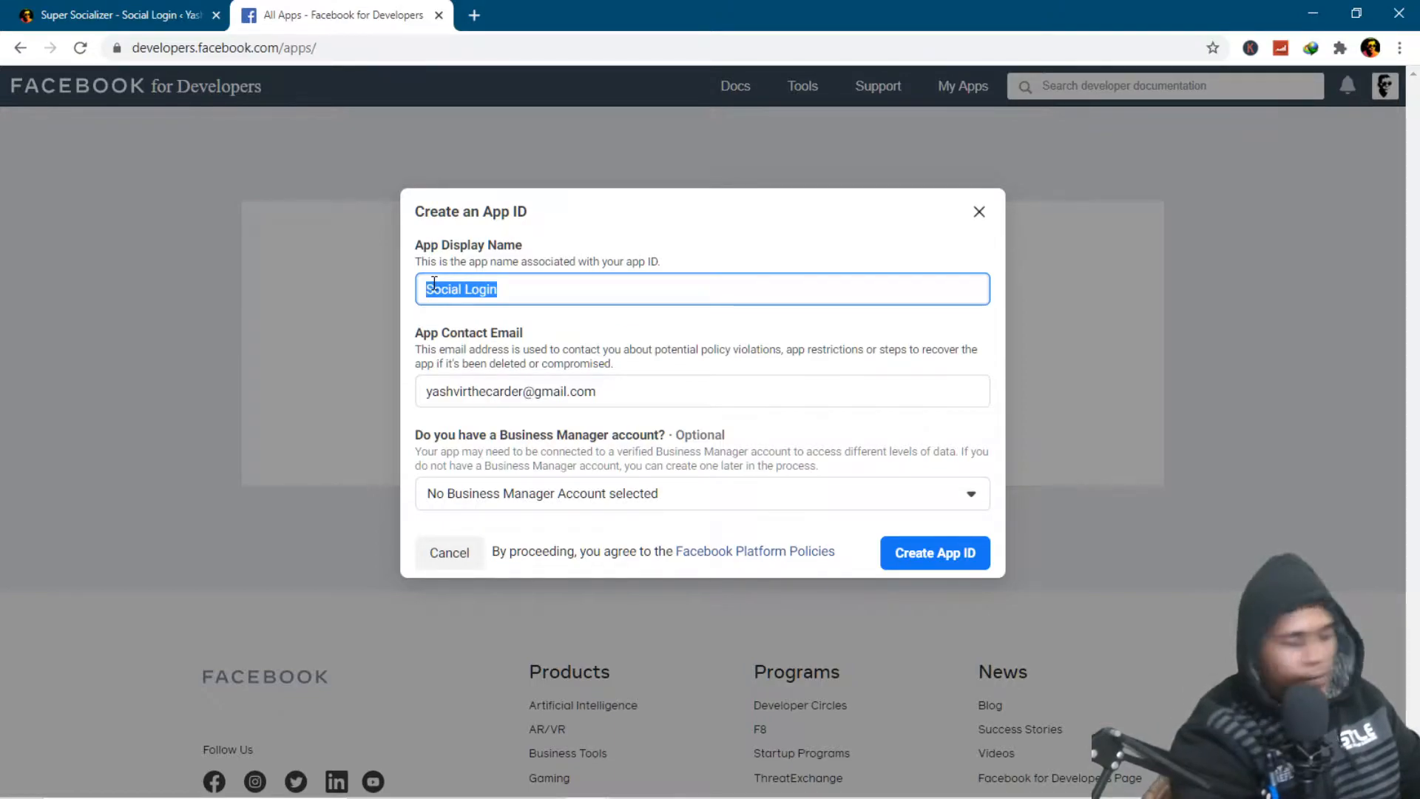
type("WP")
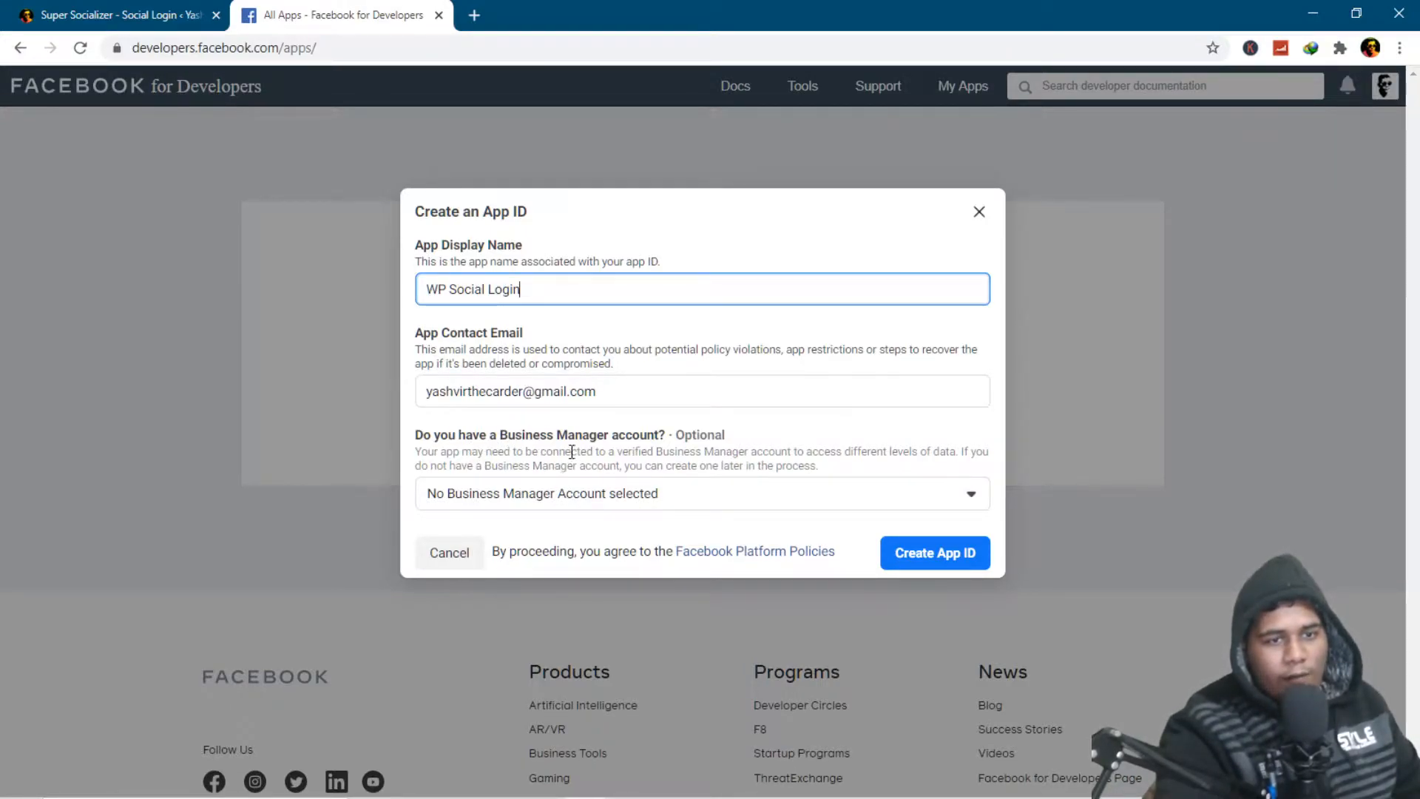
Assign the app to the existing Business Manager account and request creation of its app ID.
left_click(607, 500)
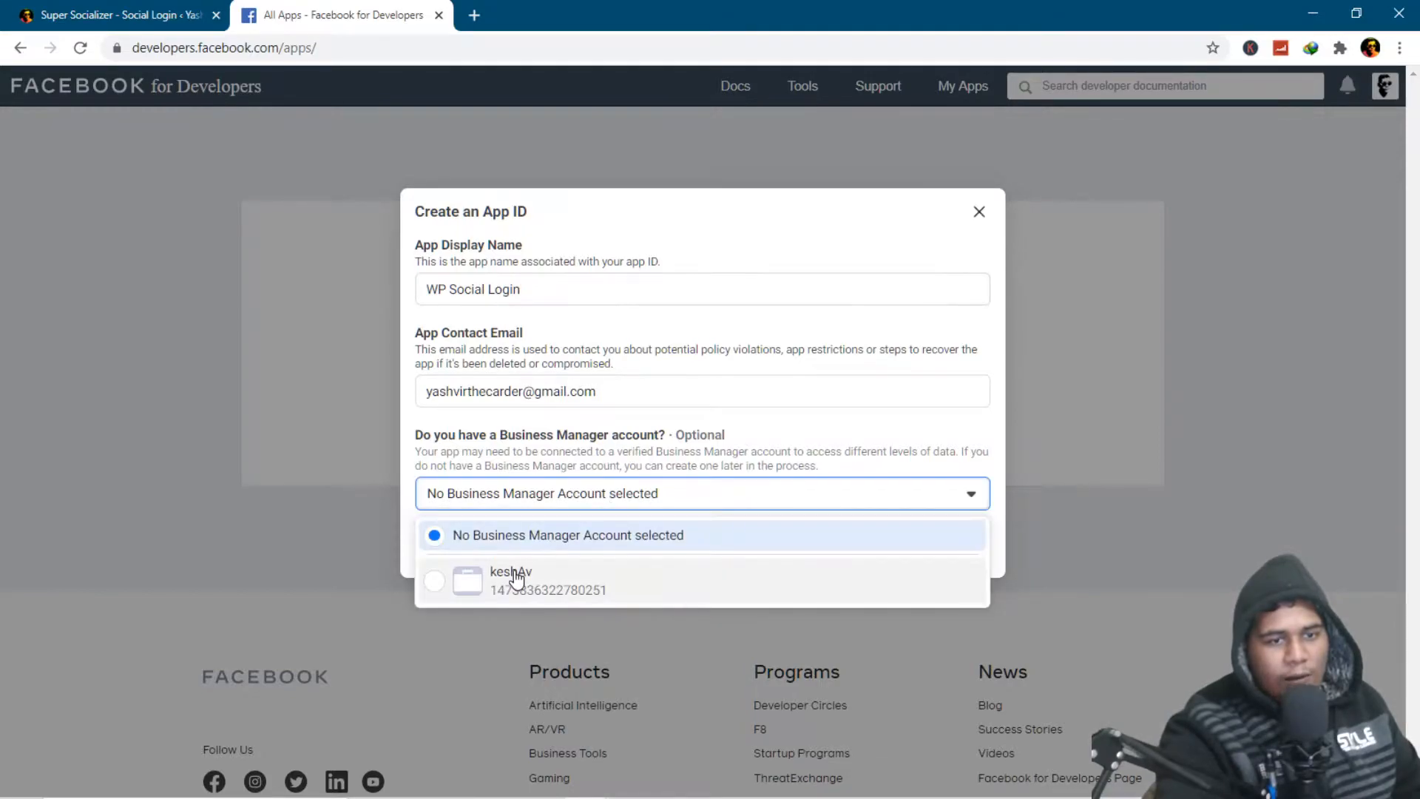
left_click(747, 571)
left_click(935, 553)
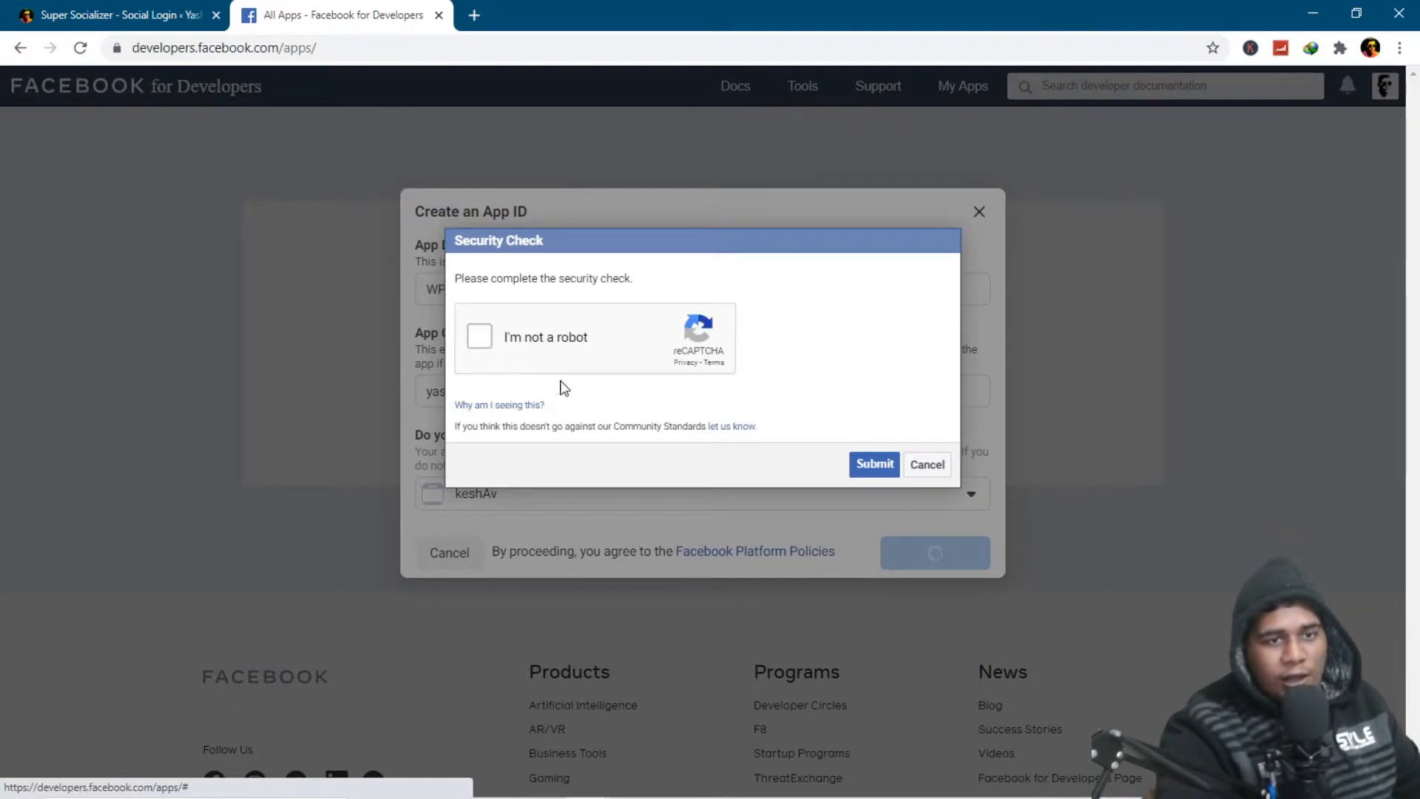
Complete the reCAPTCHA by selecting all fire hydrant images and submit the security check.
left_click(503, 367)
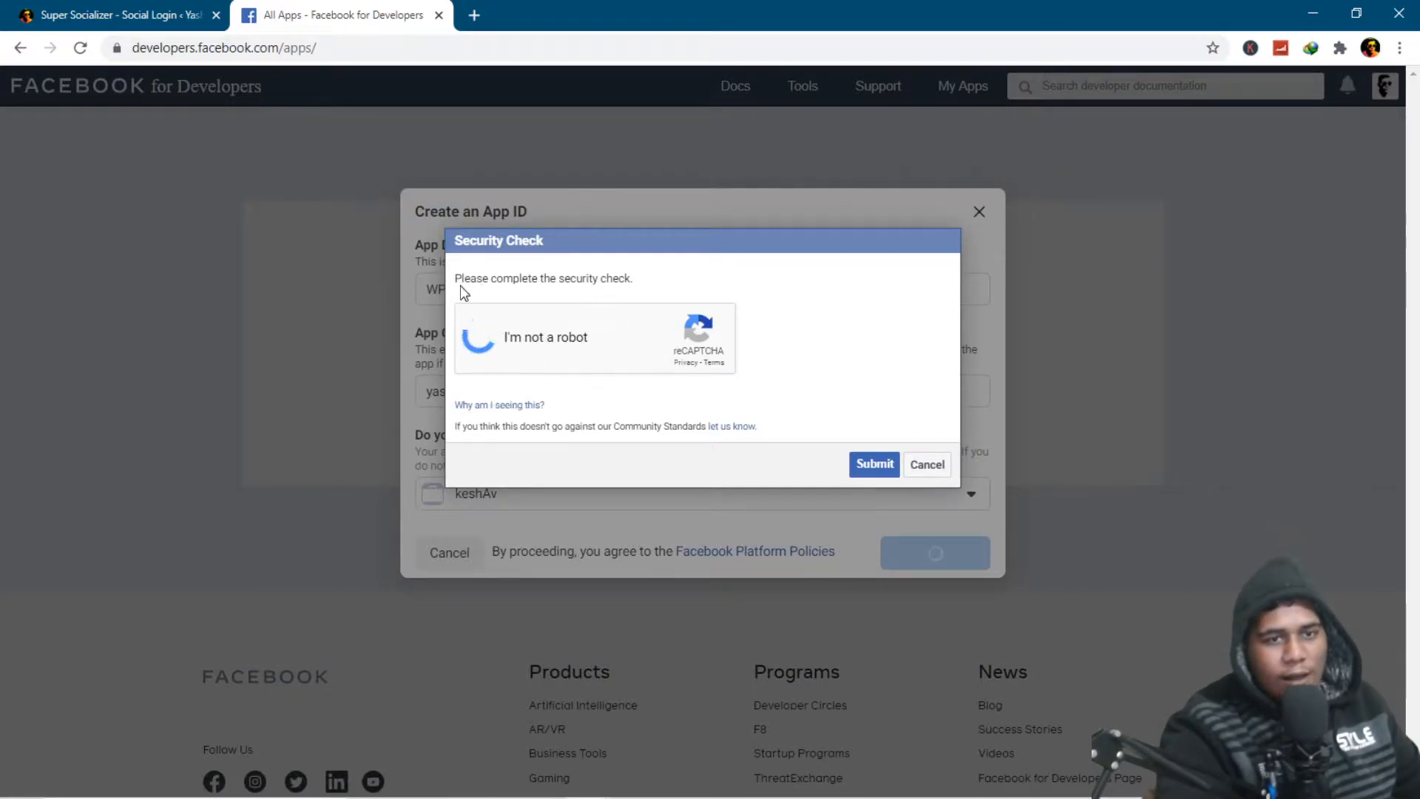
left_click(551, 474)
left_click(558, 551)
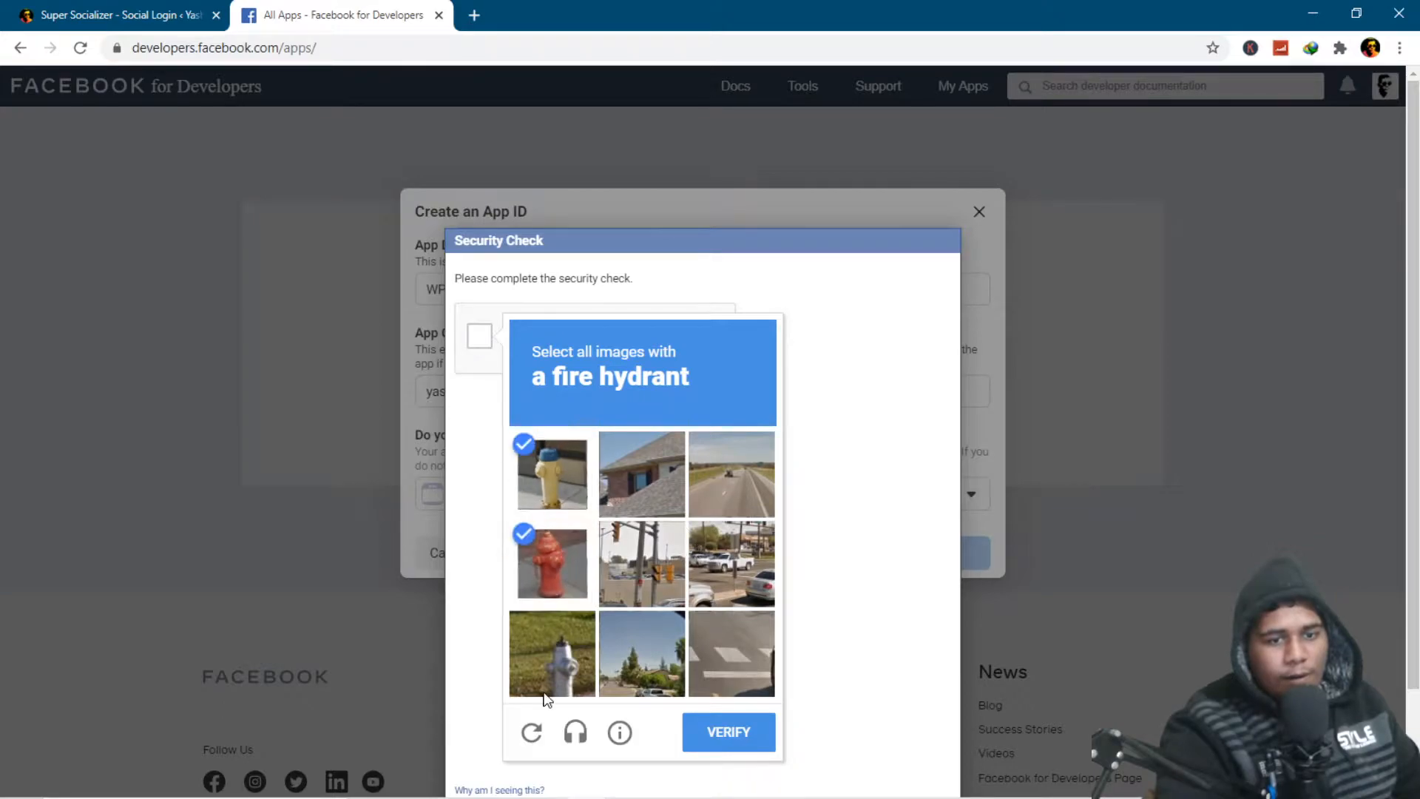
left_click(551, 658)
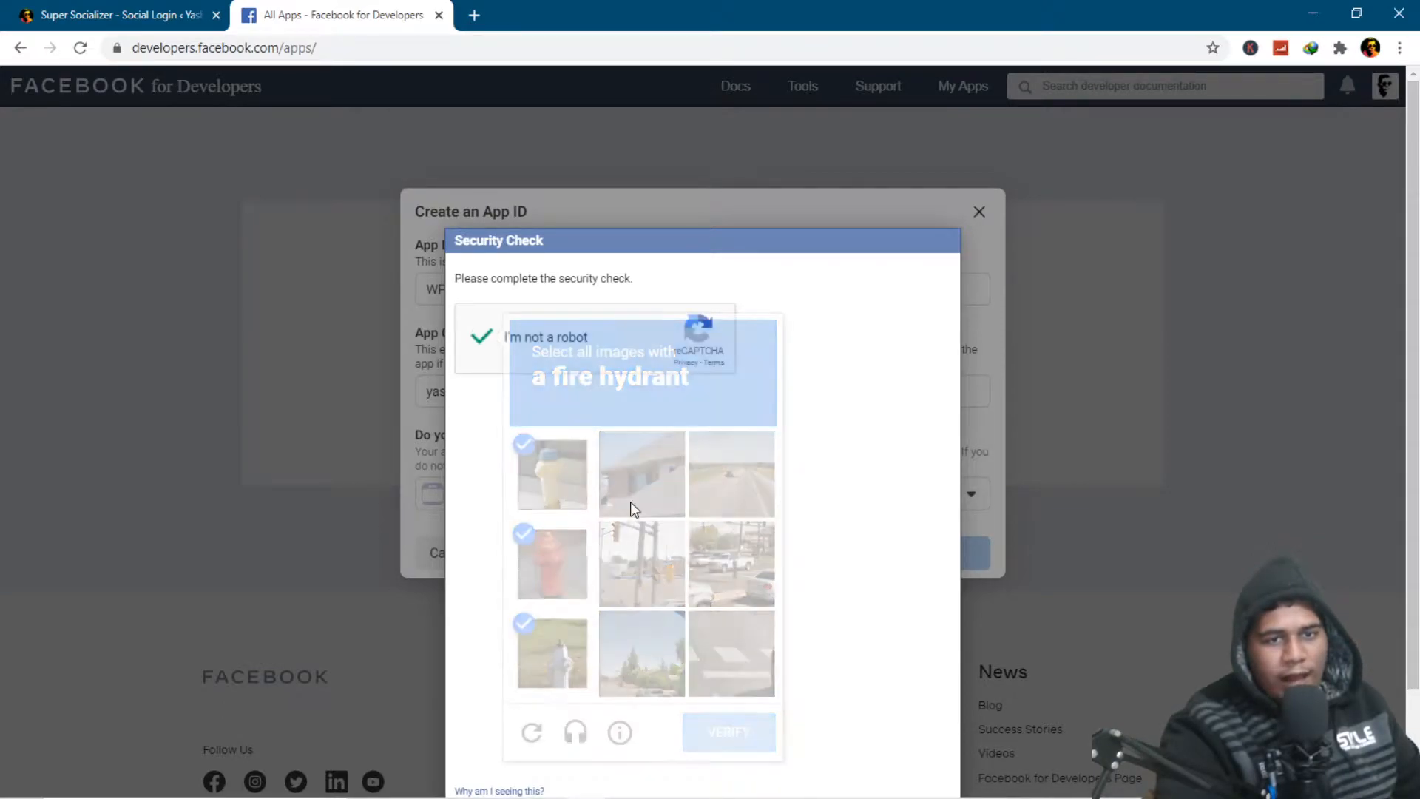
left_click(870, 464)
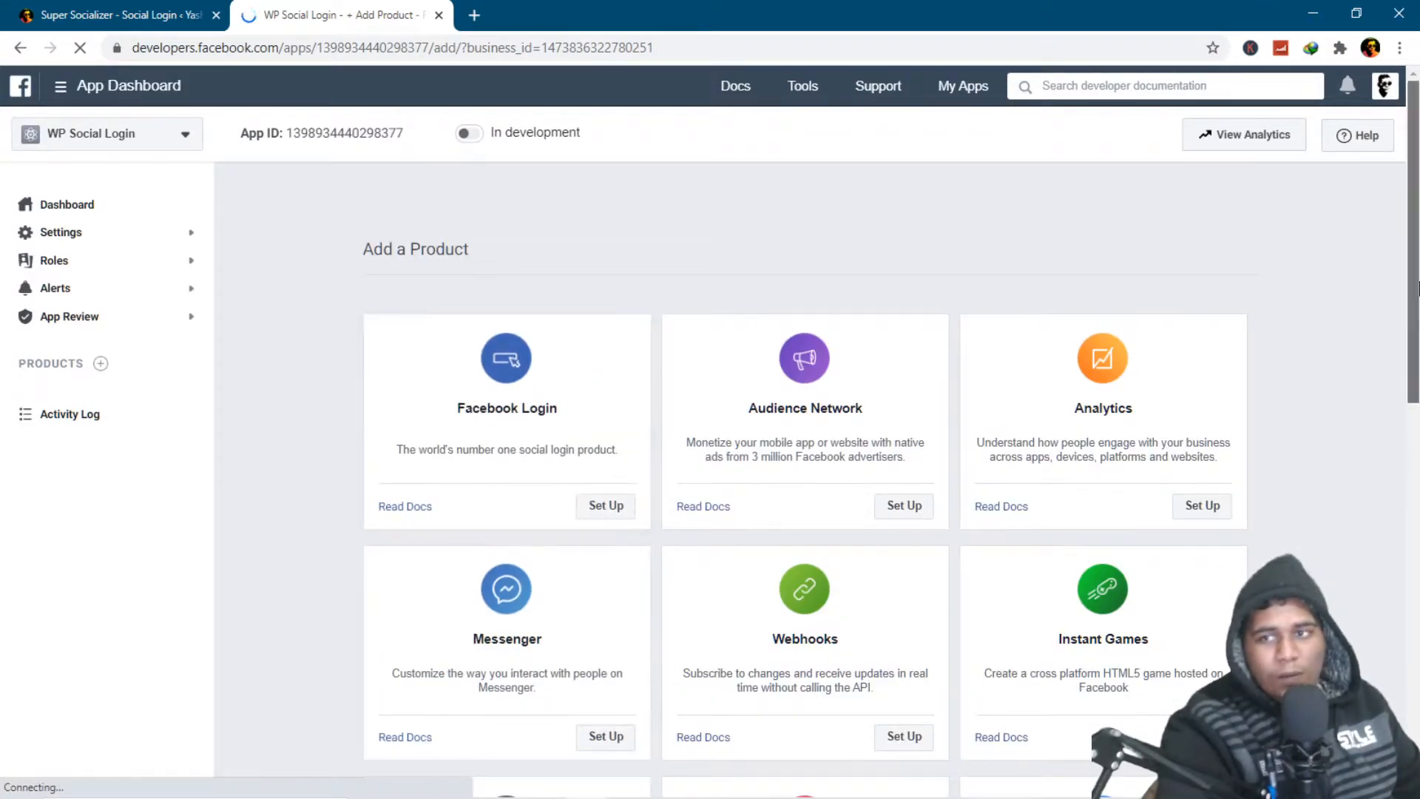
Look over the available products, set up Facebook Login for the app and choose Web as its platform.
scroll(1354, 555, "down", 10)
scroll(1417, 398, "up", 8)
scroll(1417, 397, "up", 3)
scroll(1383, 585, "down", 7)
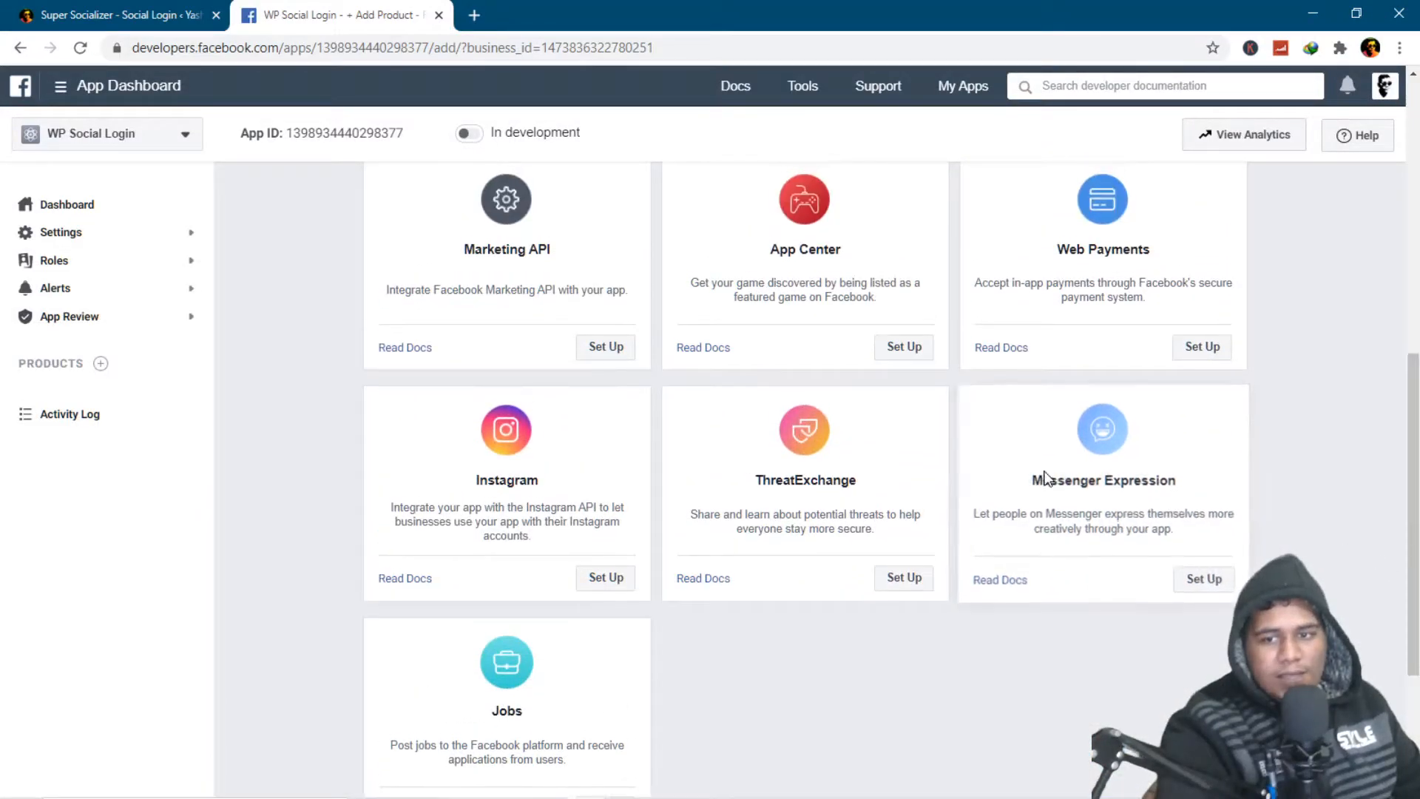
scroll(828, 525, "up", 8)
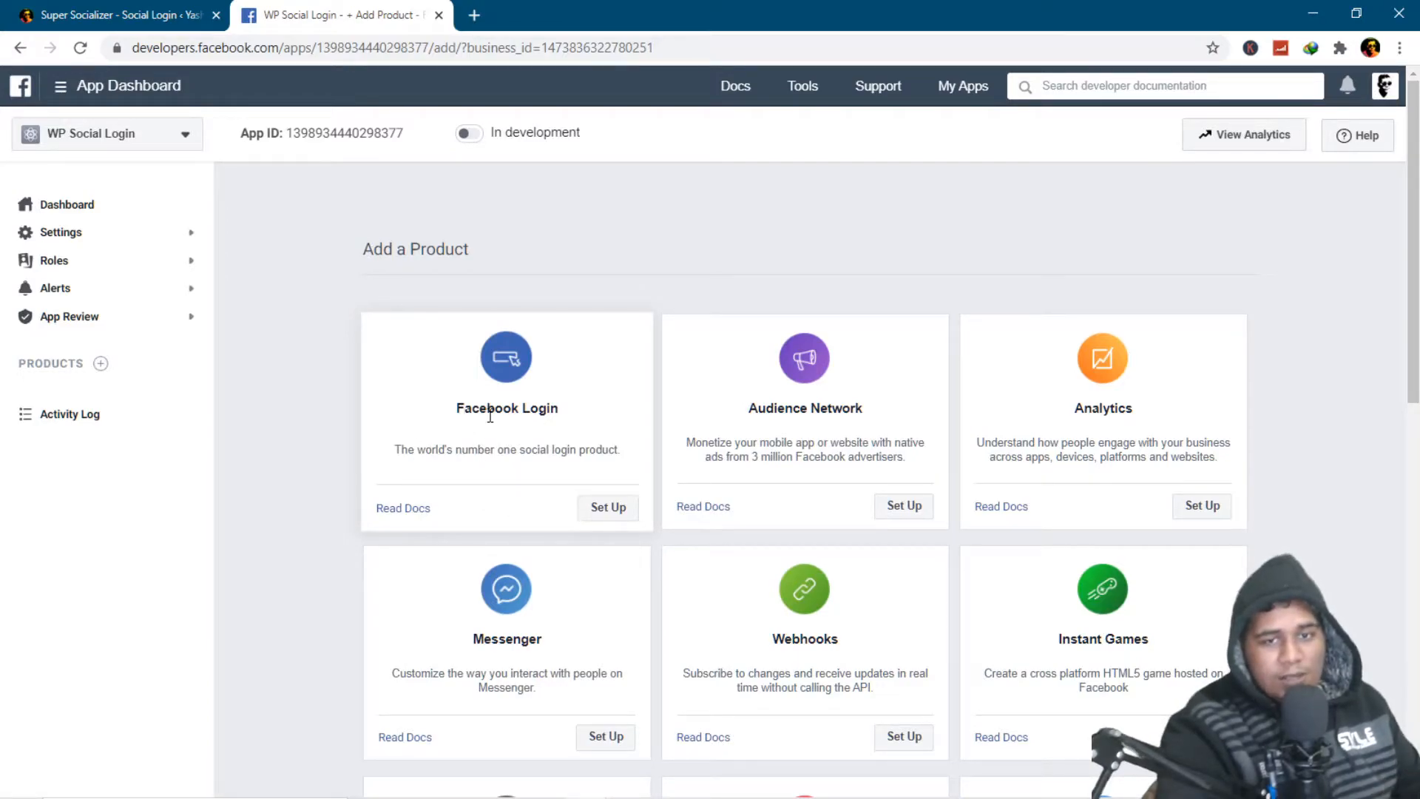
left_click(590, 516)
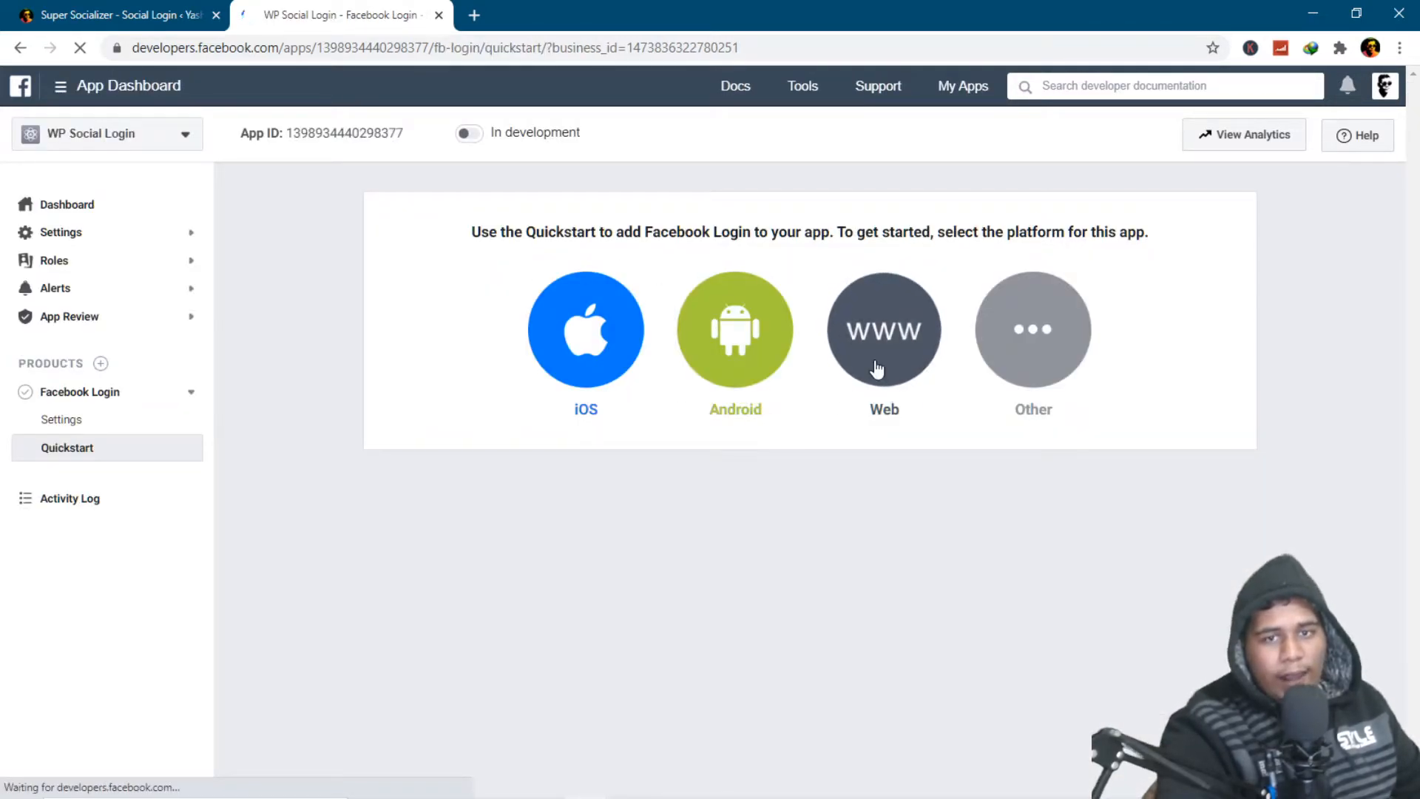
left_click(872, 362)
left_click(510, 435)
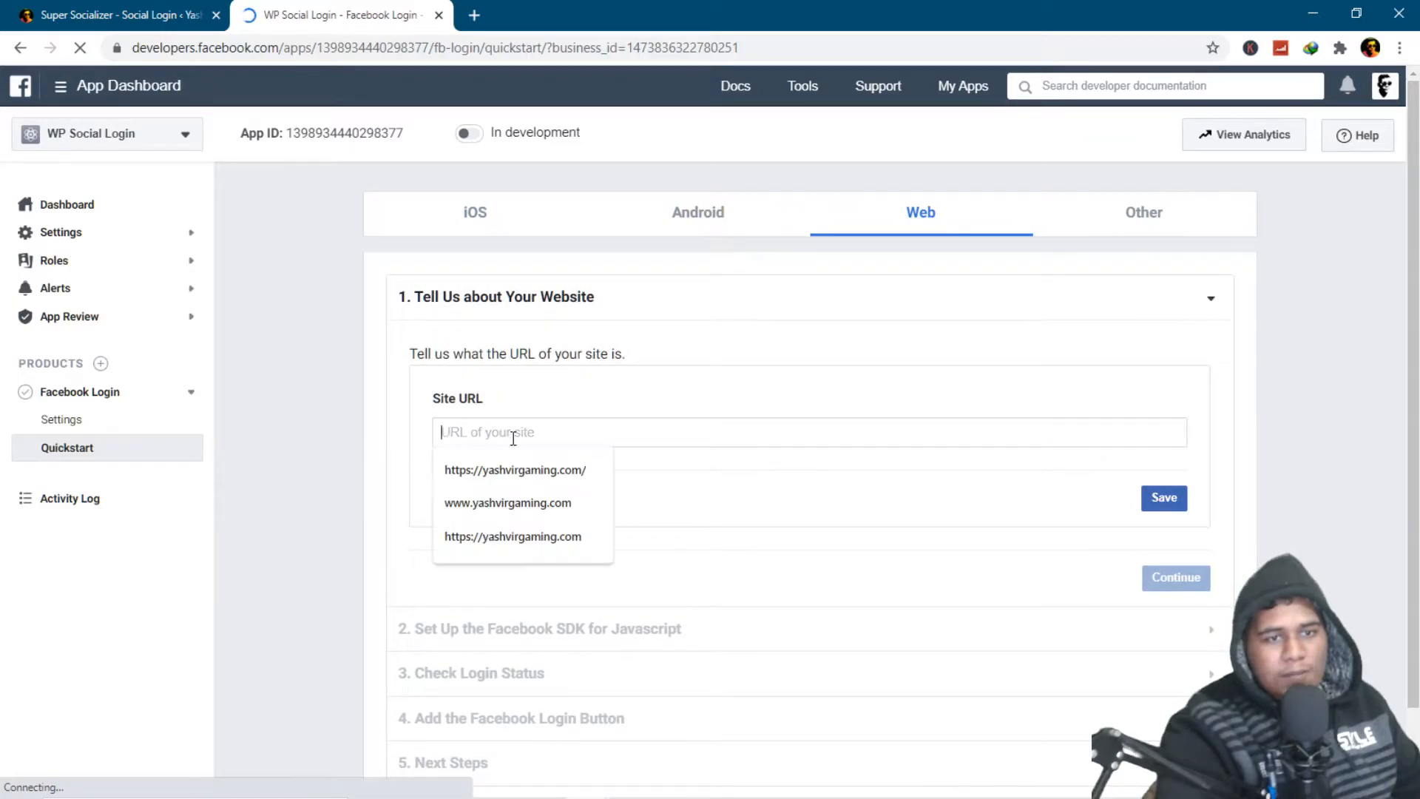
left_click(517, 469)
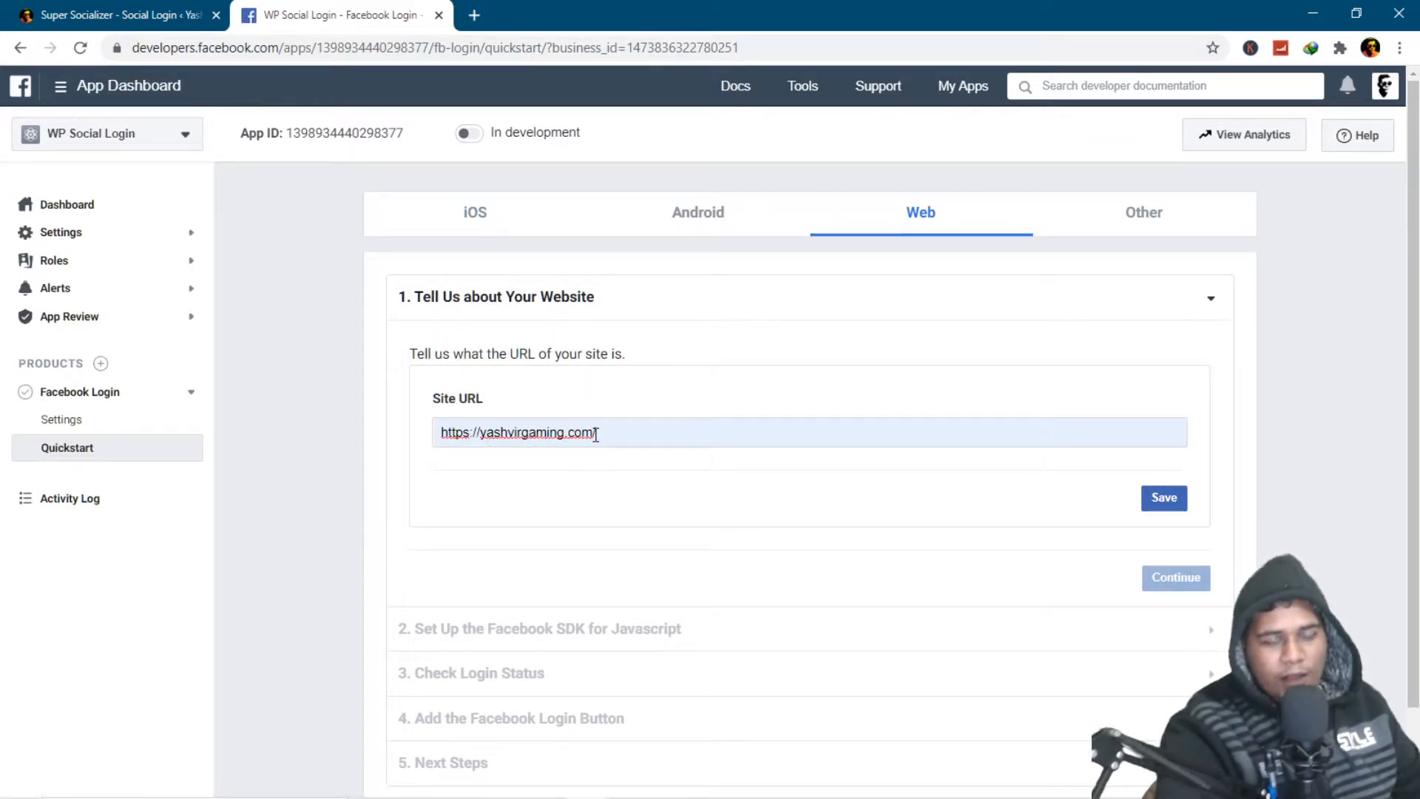
left_click_drag(468, 432, 413, 439)
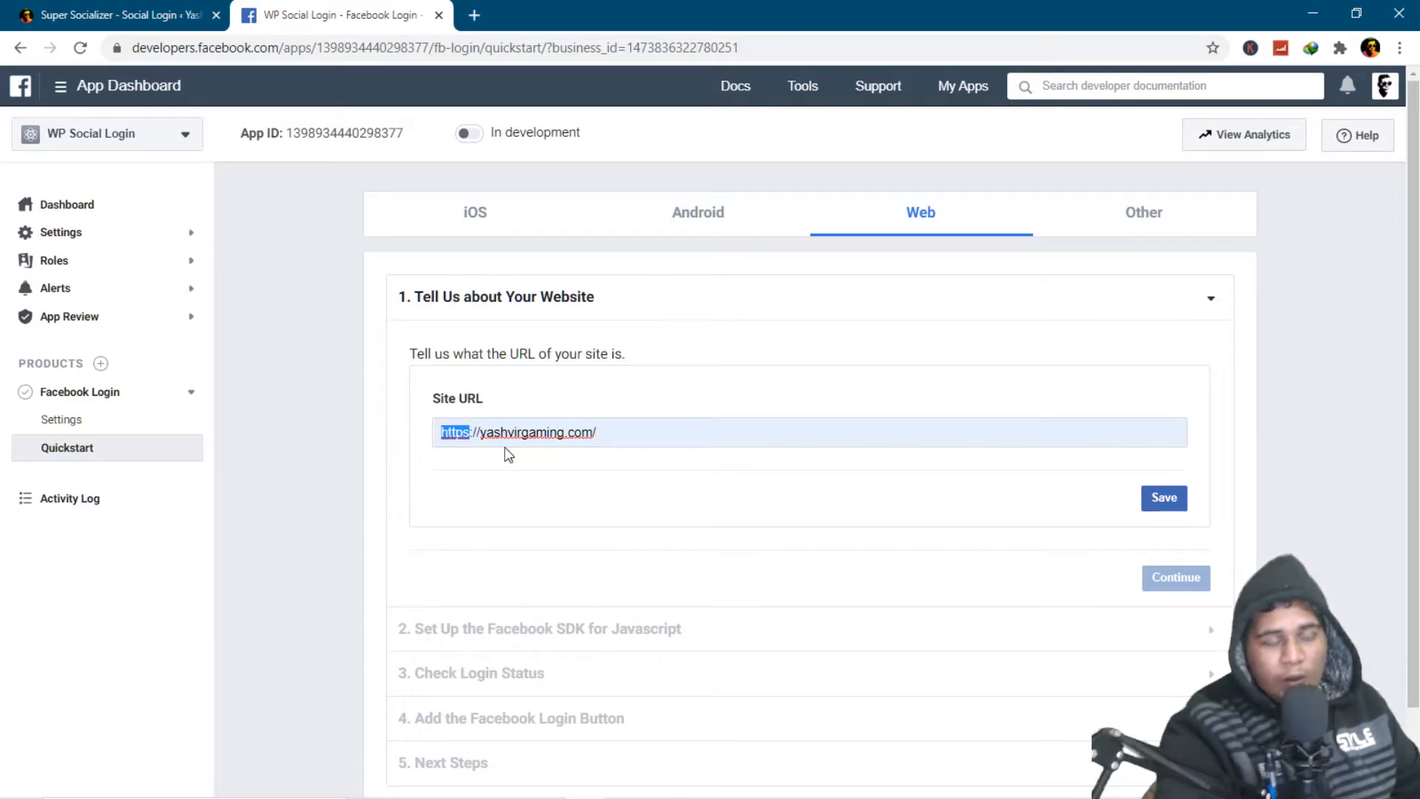
left_click(647, 446)
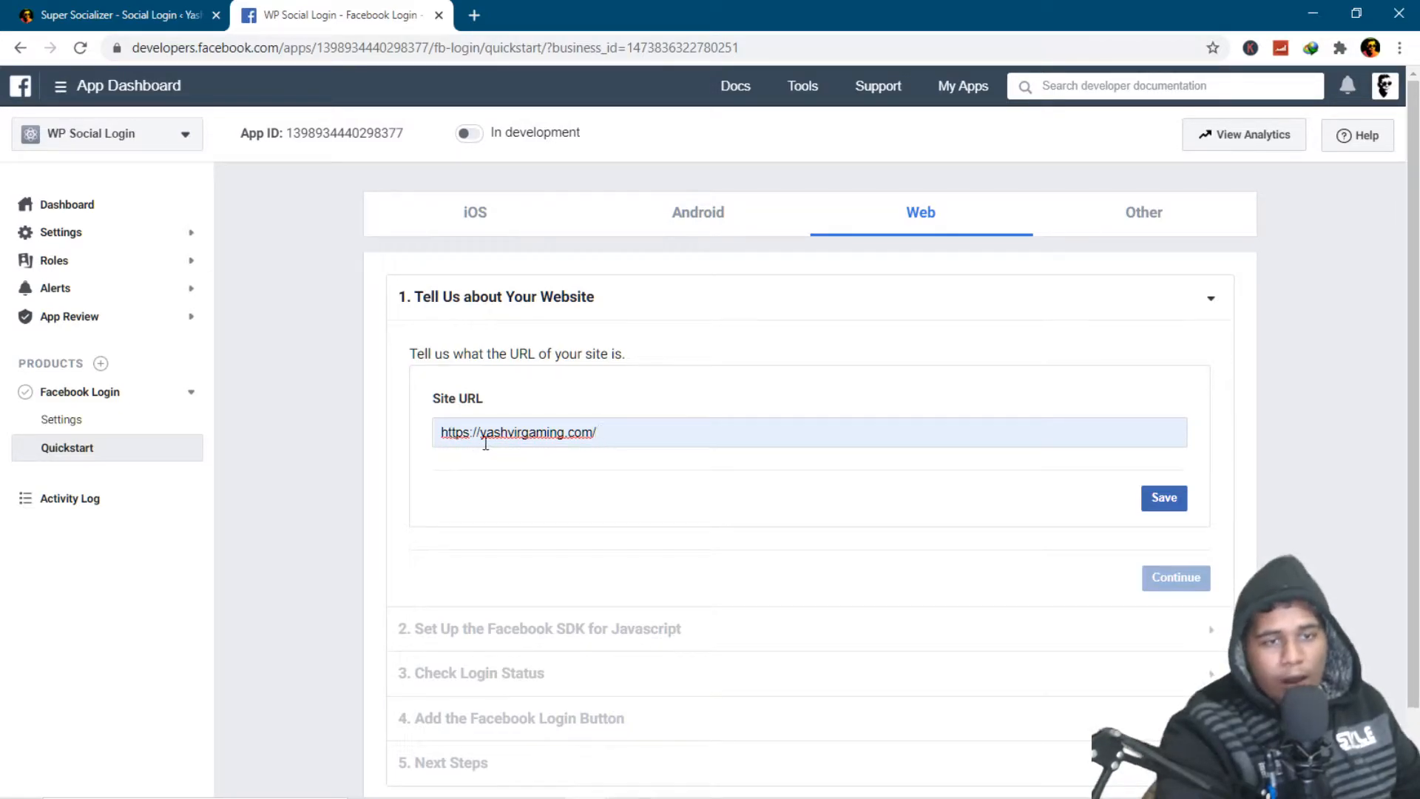
left_click_drag(469, 434, 433, 434)
left_click(457, 431)
left_click(584, 439)
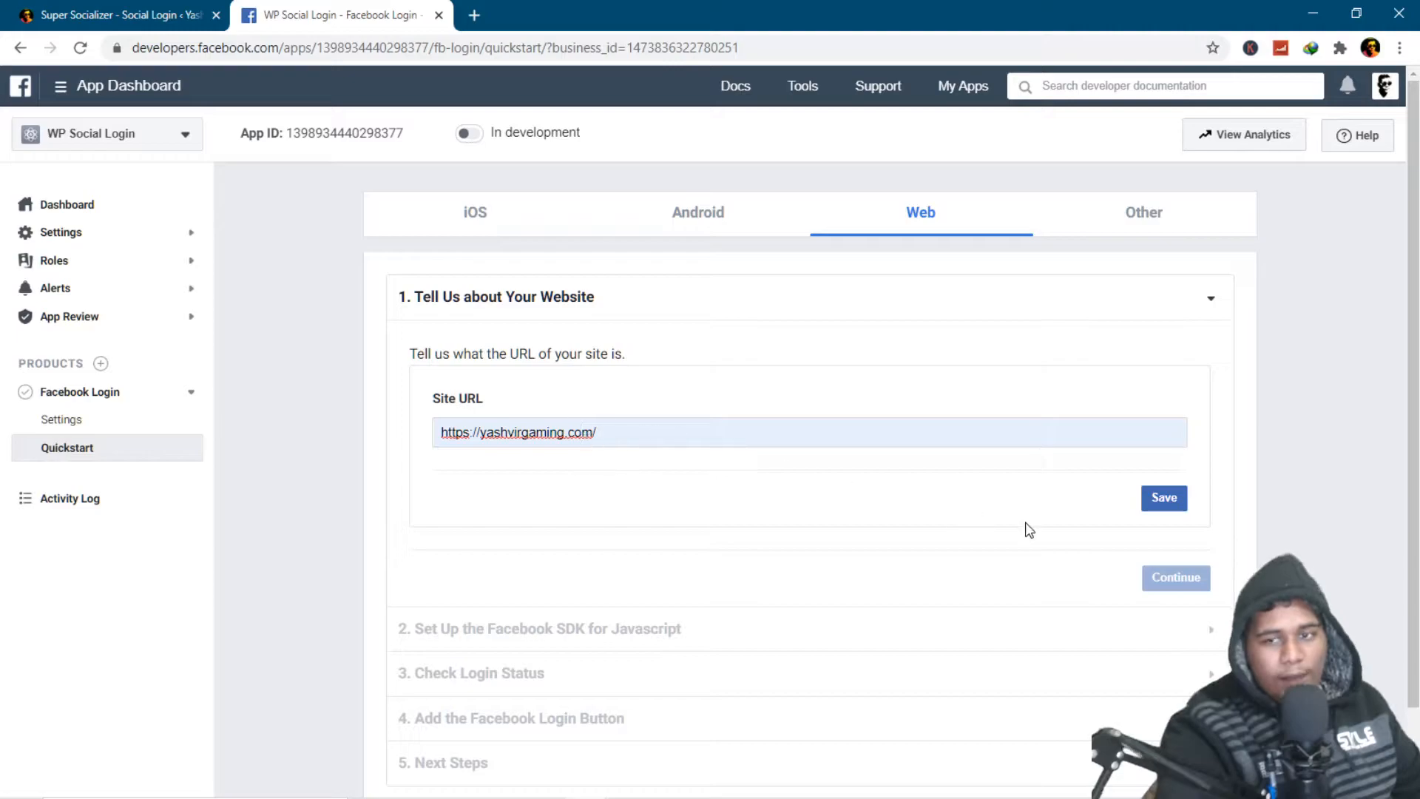
left_click(1166, 500)
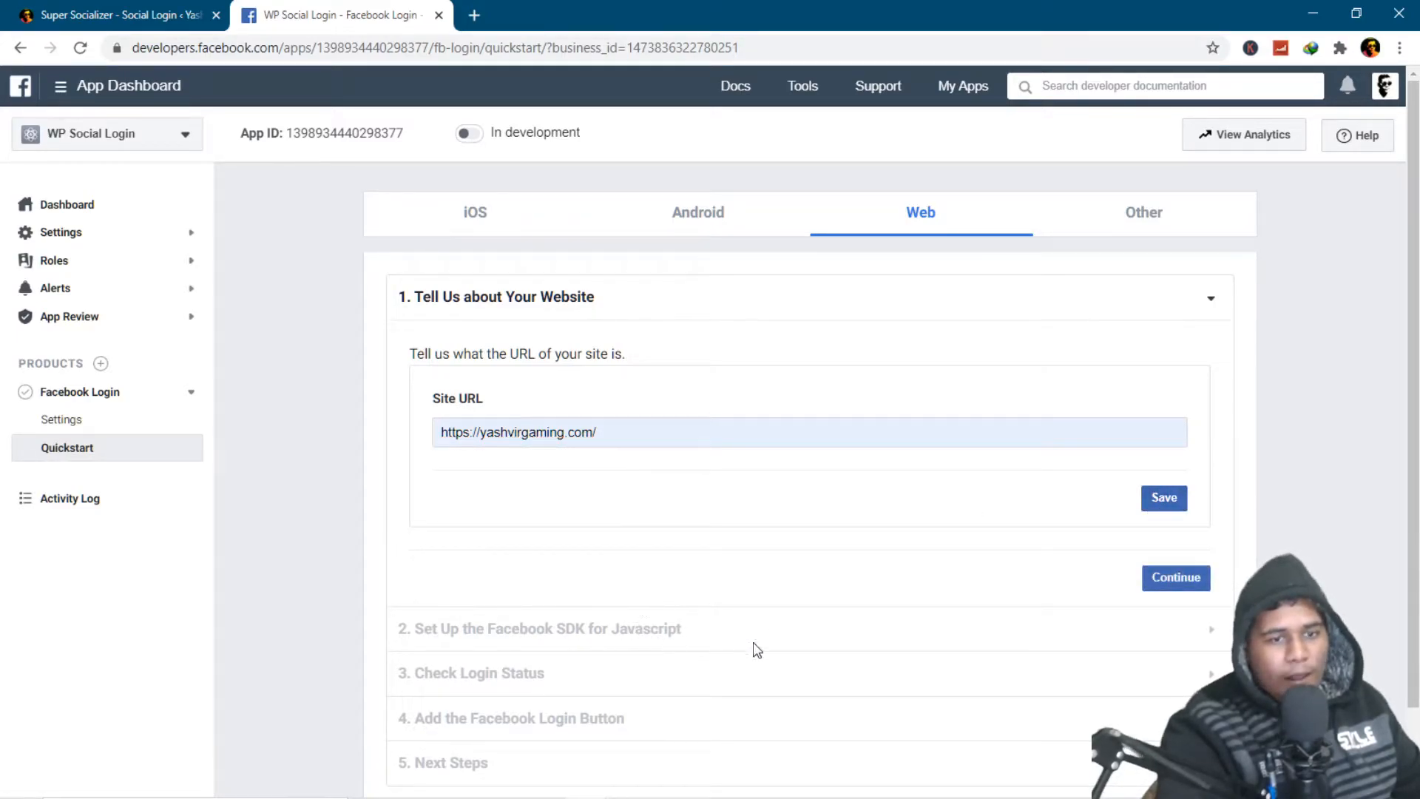
Look over the Client OAuth settings of Facebook Login and open the app's basic settings.
left_click(67, 422)
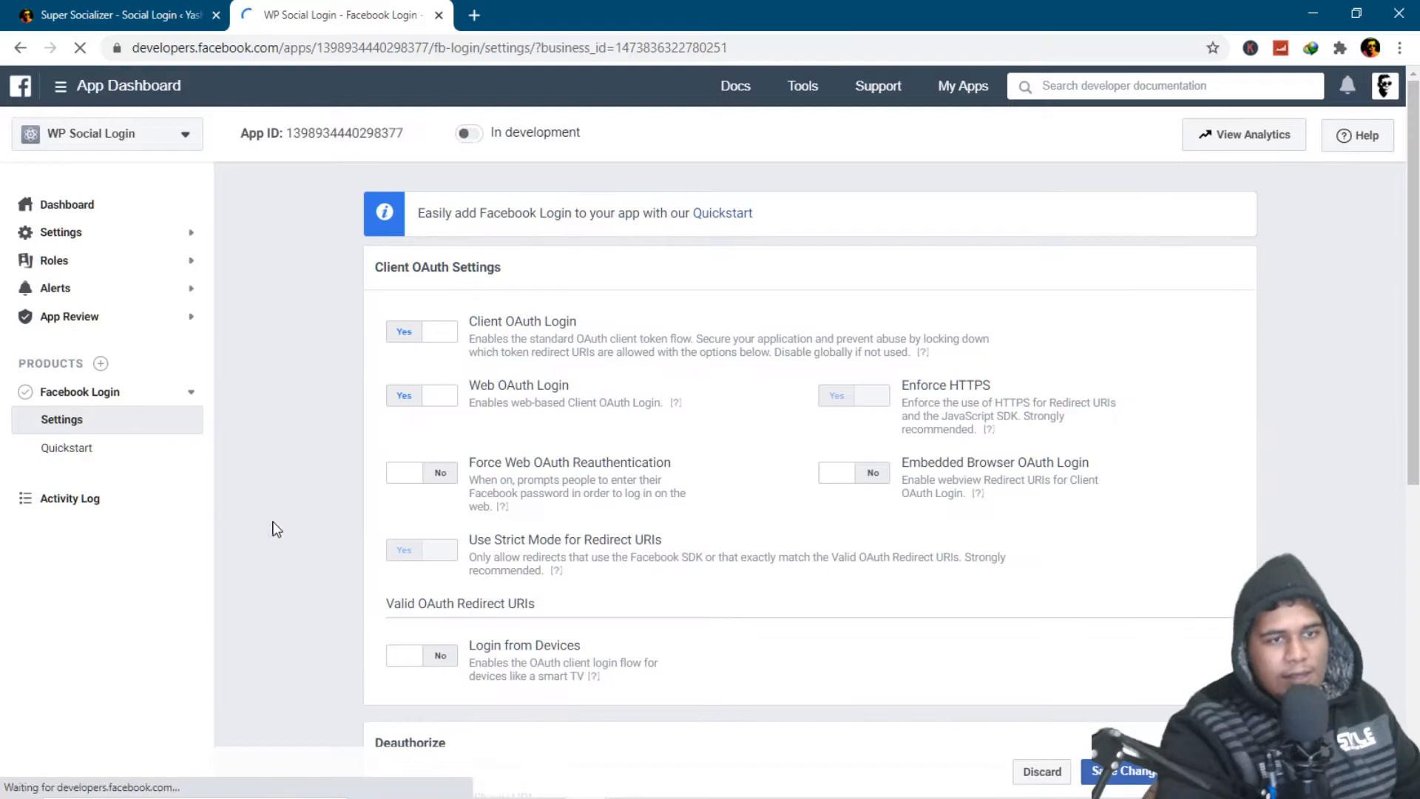
scroll(295, 624, "down", 6)
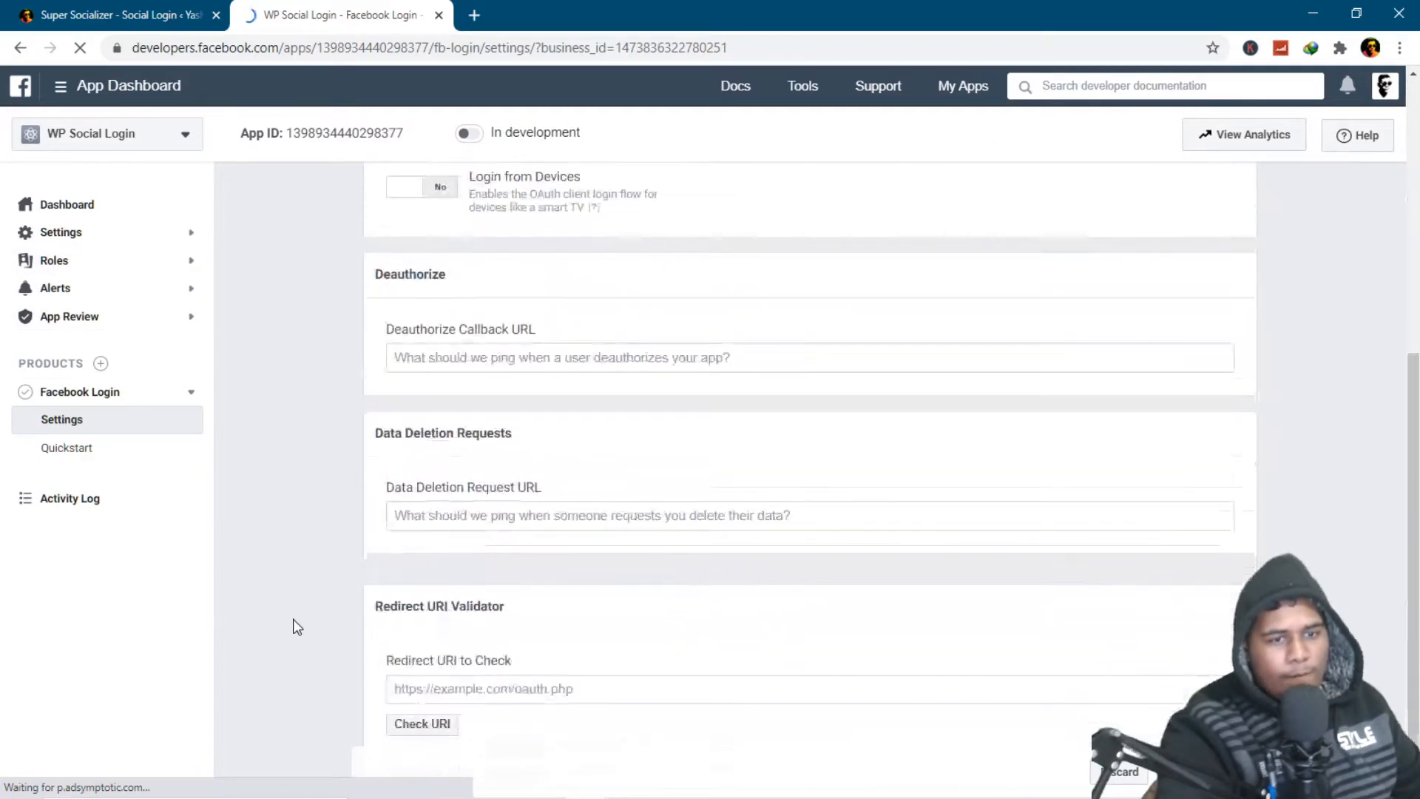
scroll(295, 626, "up", 6)
left_click(59, 232)
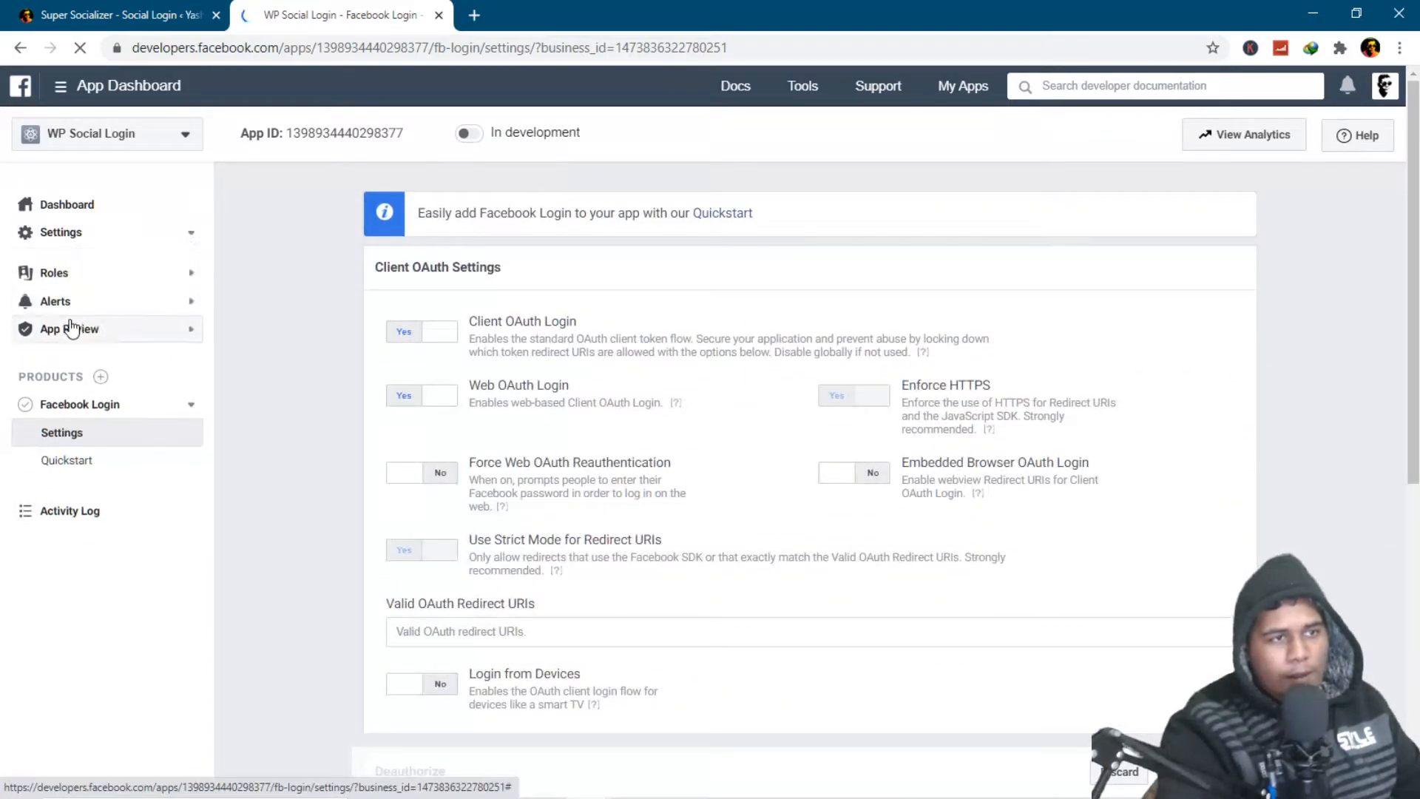
left_click(58, 263)
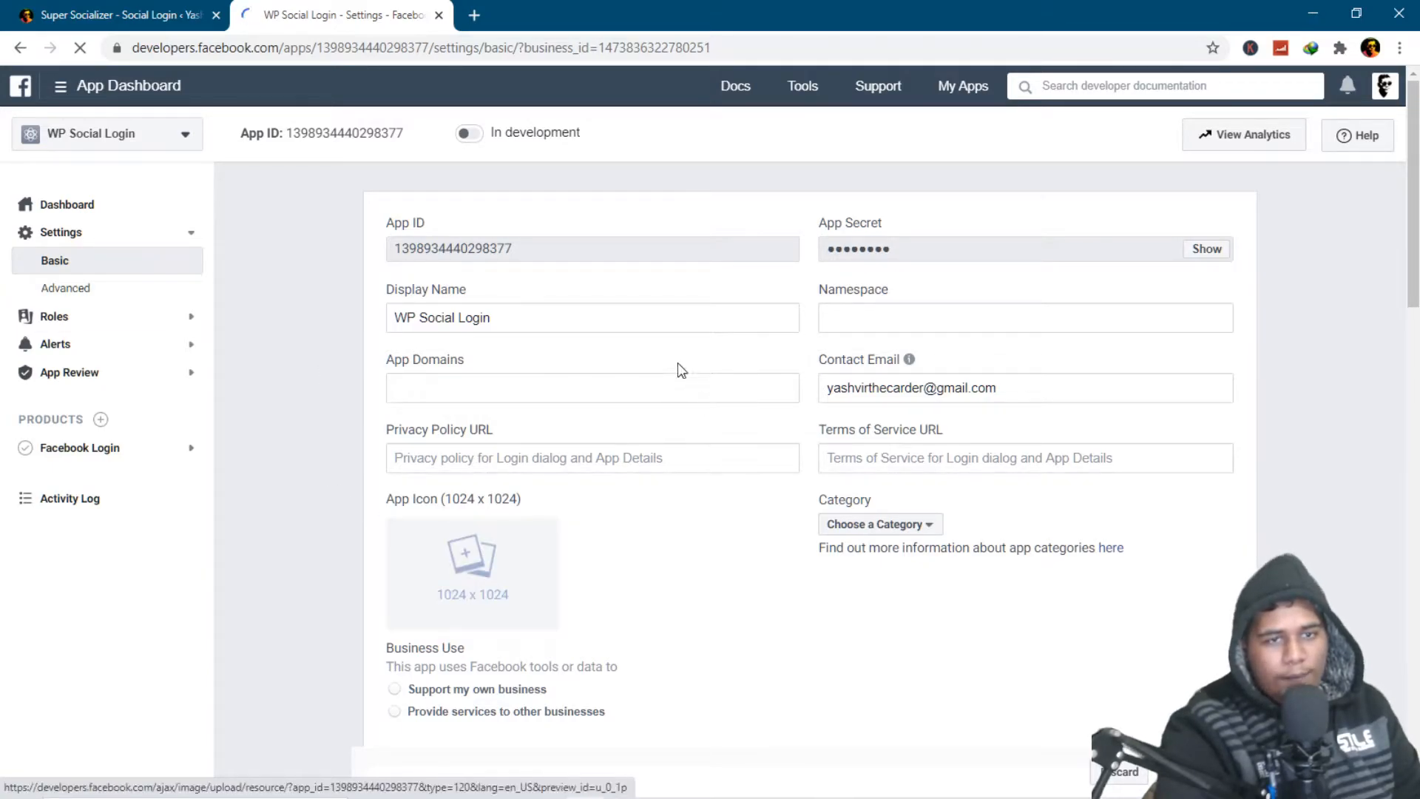
Set the app's category to Social Networks & Dating in the basic settings.
left_click(565, 458)
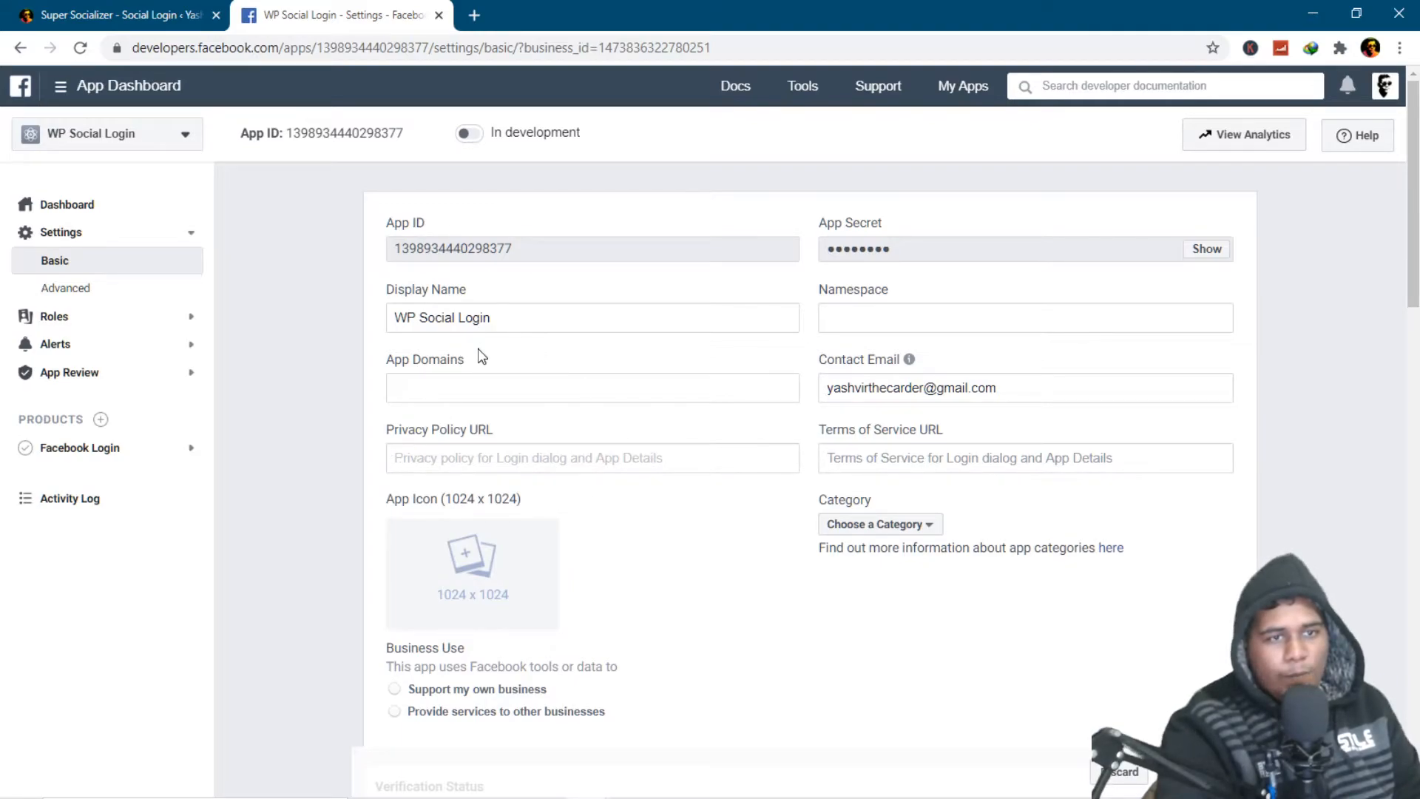
left_click(901, 525)
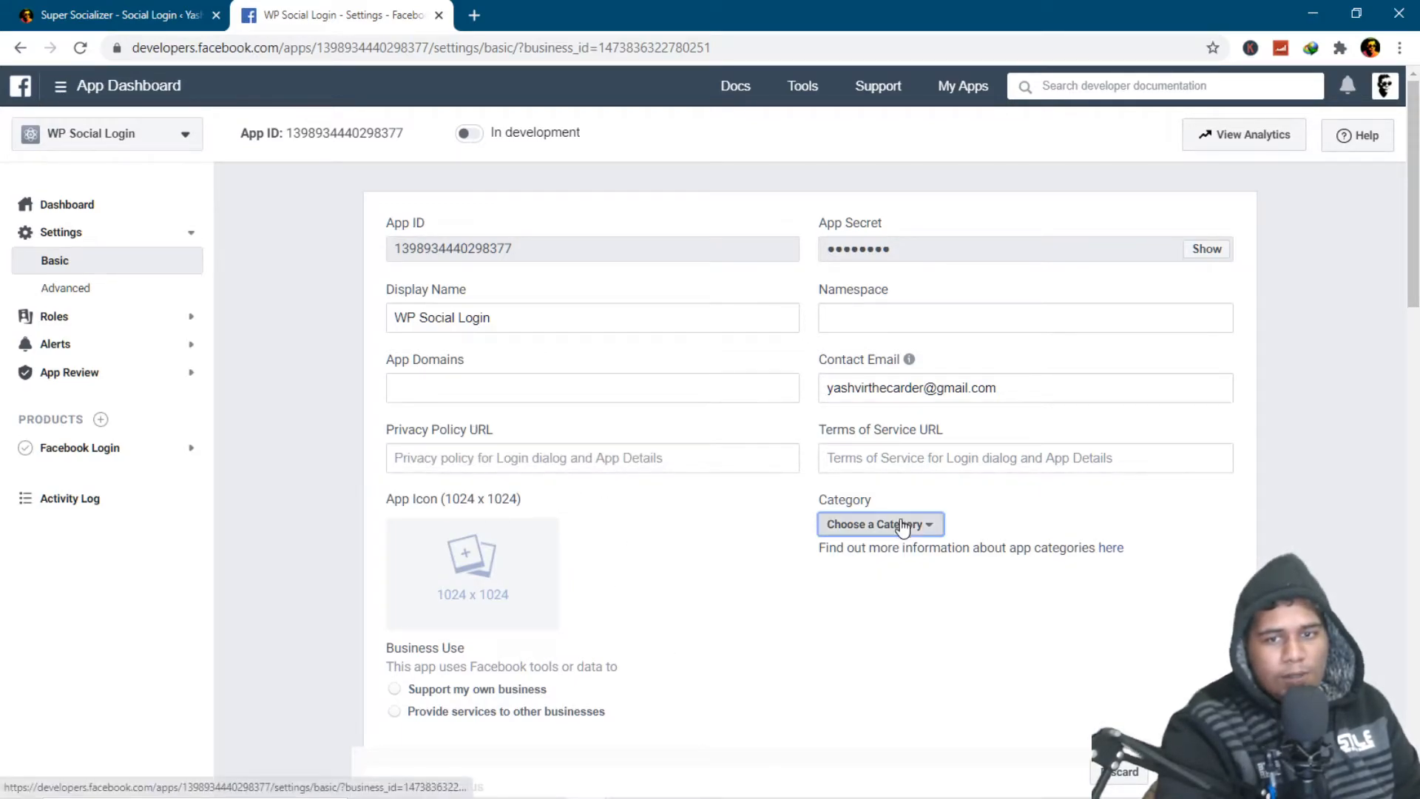
left_click(901, 525)
left_click(840, 640)
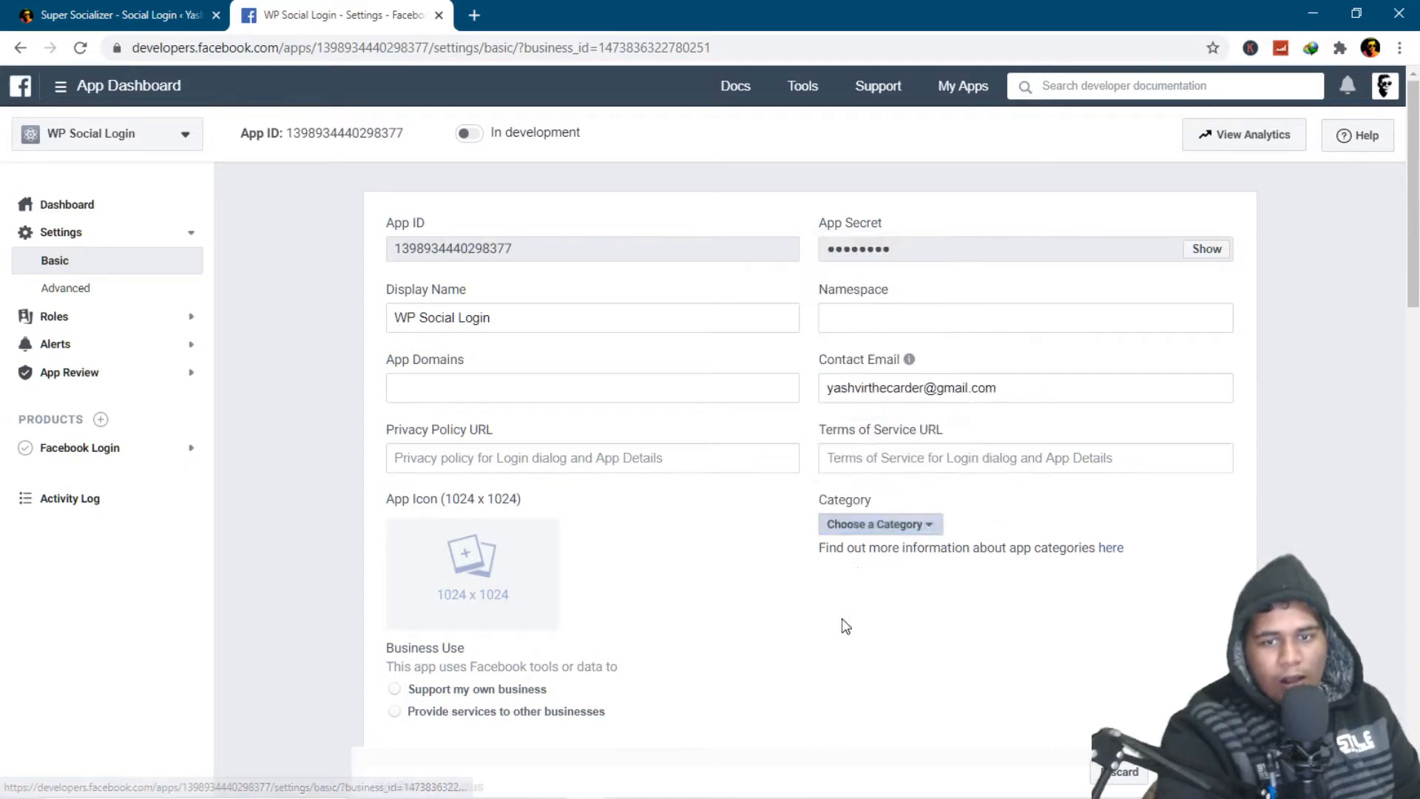
left_click(897, 528)
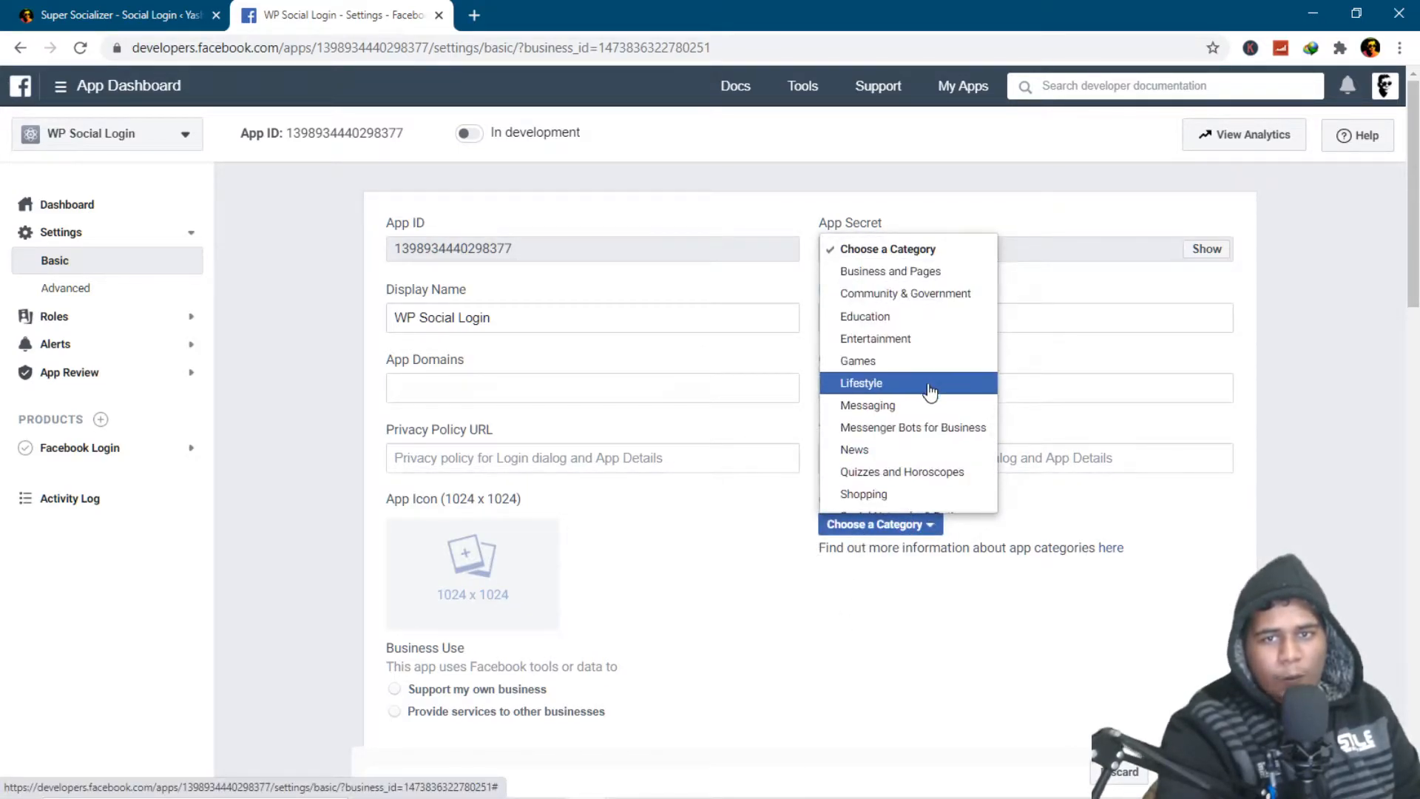
scroll(925, 474, "down", 1)
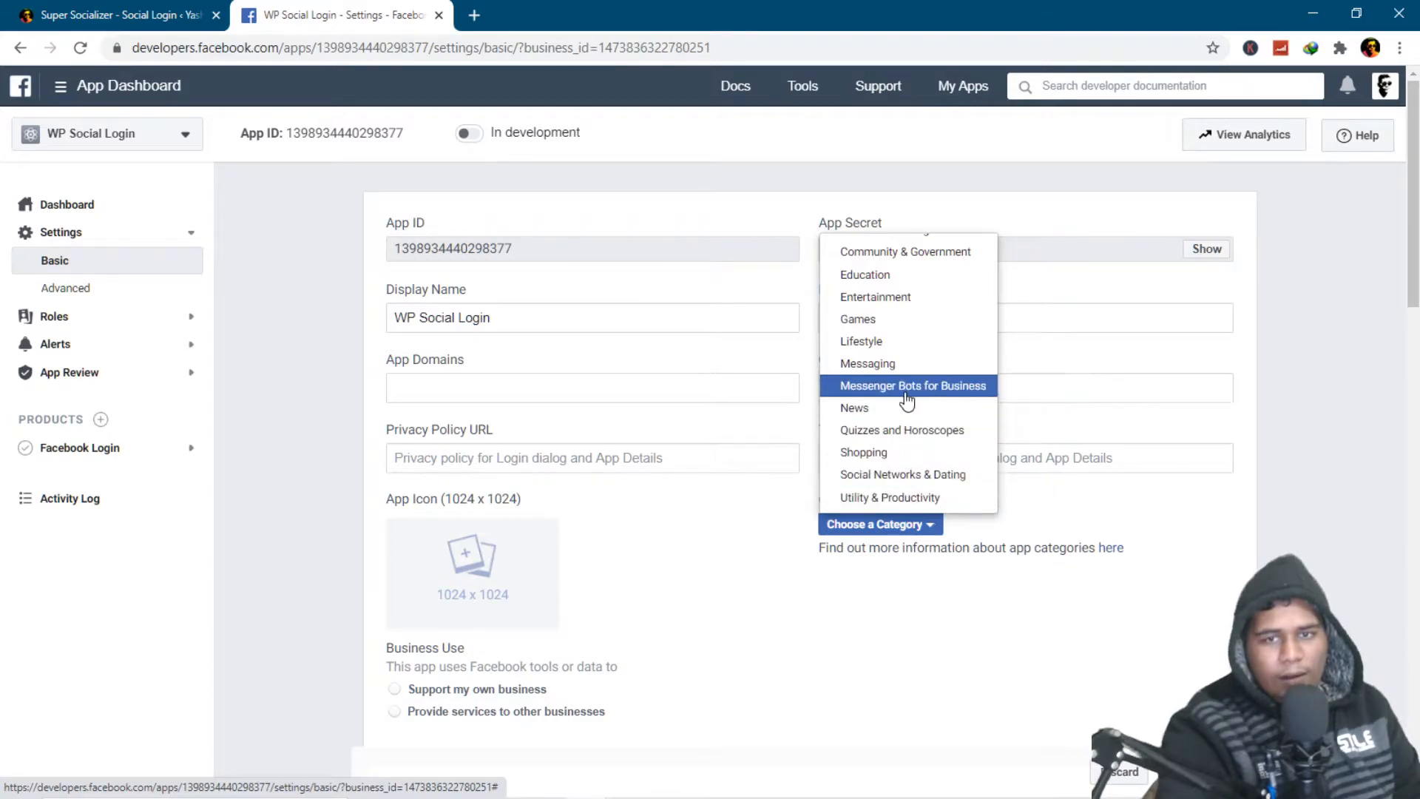
scroll(896, 470, "up", 2)
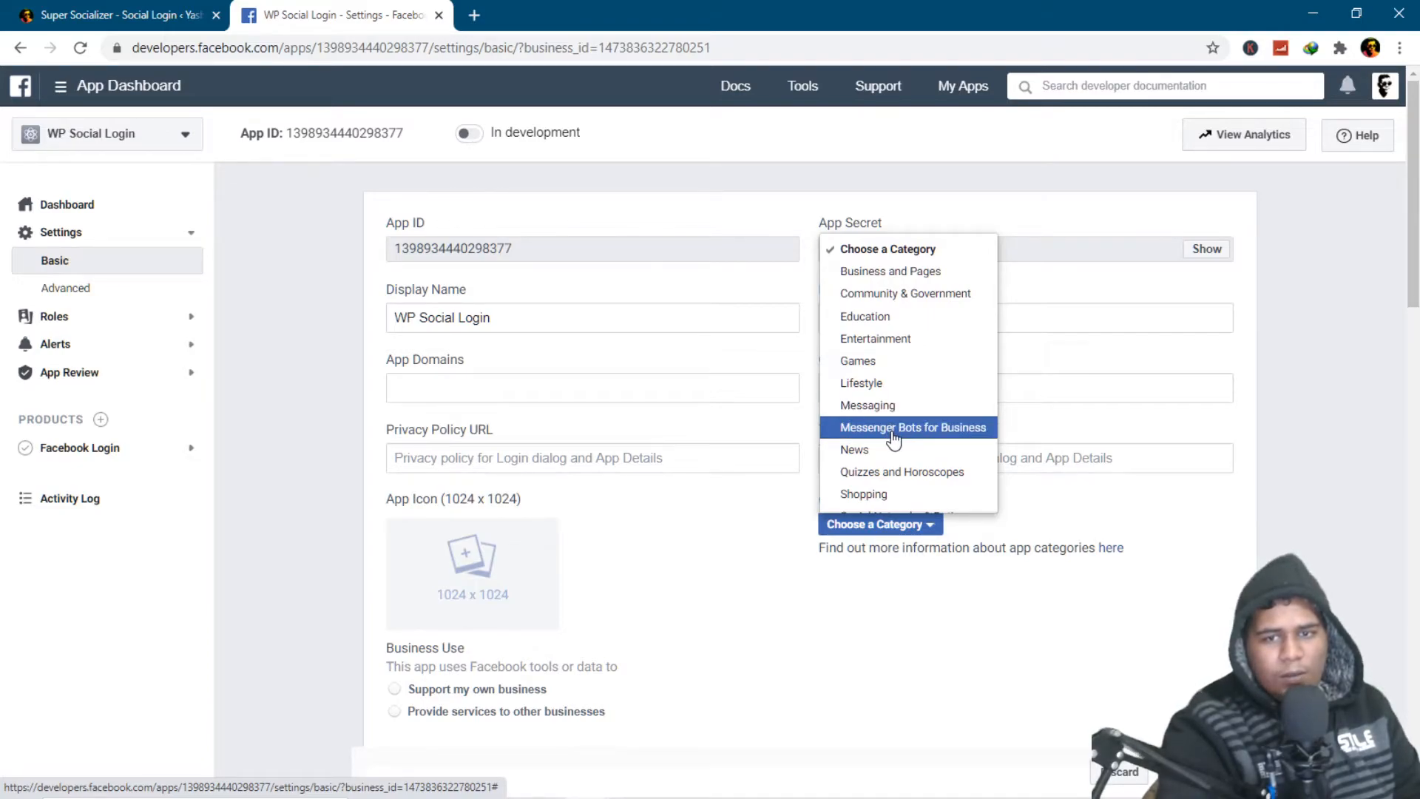
scroll(891, 474, "down", 1)
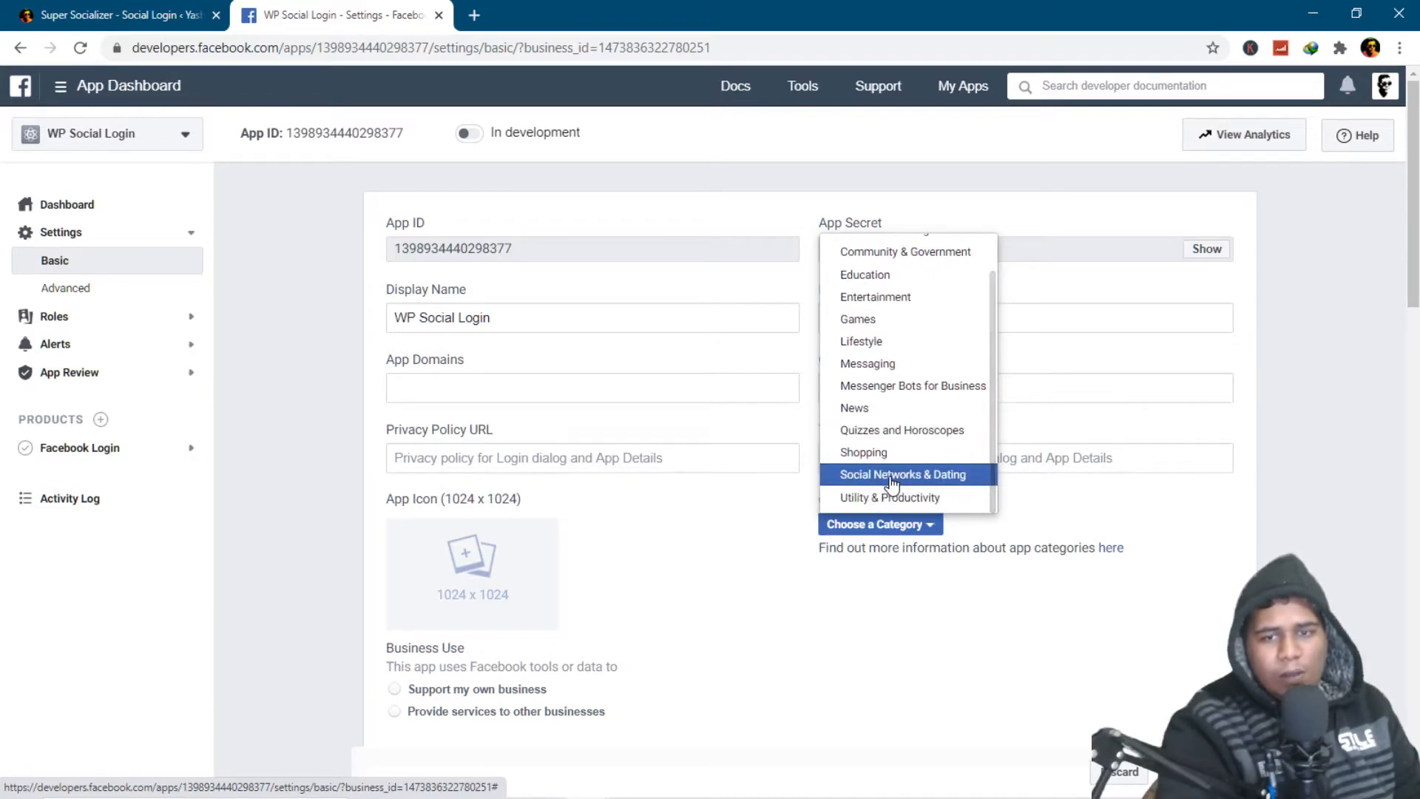
left_click(892, 479)
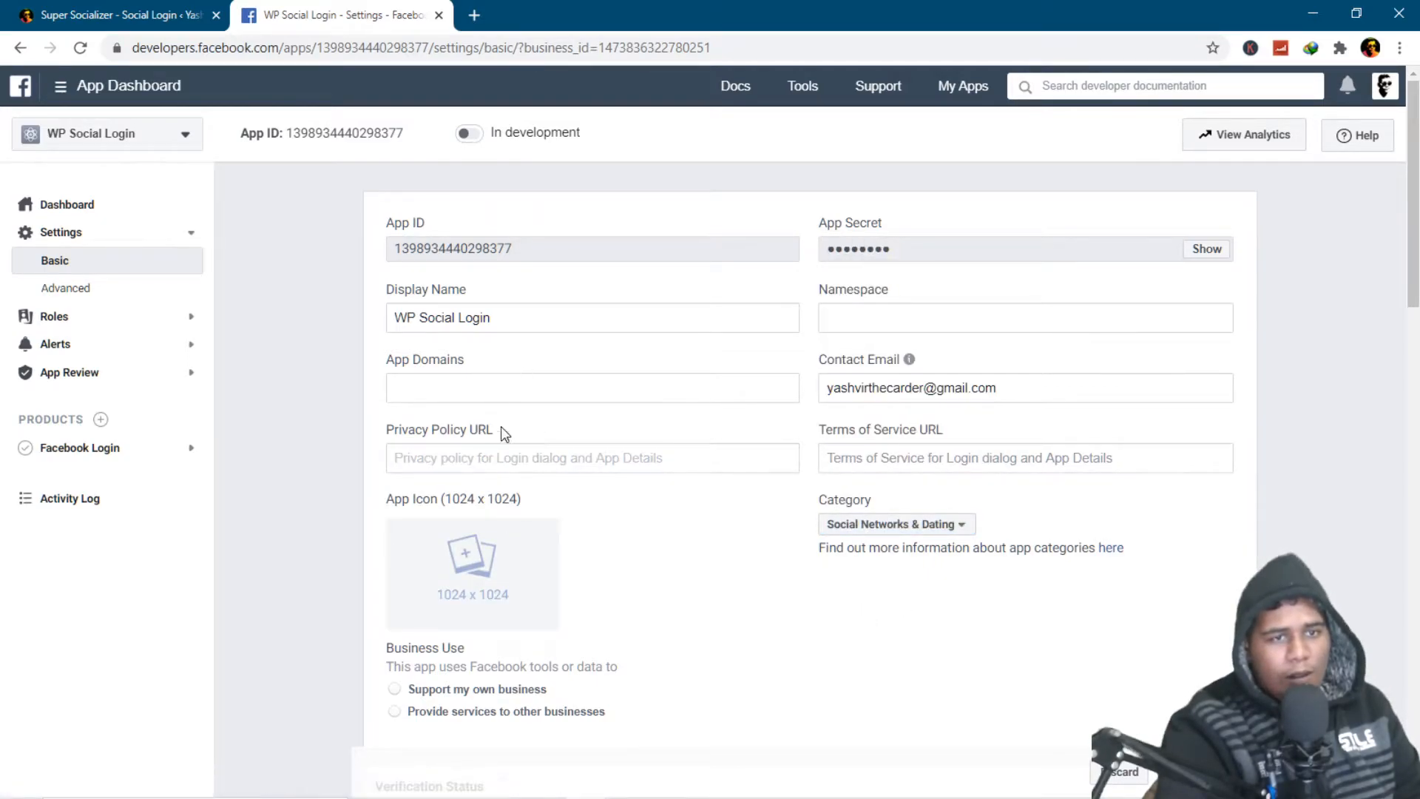
type("h")
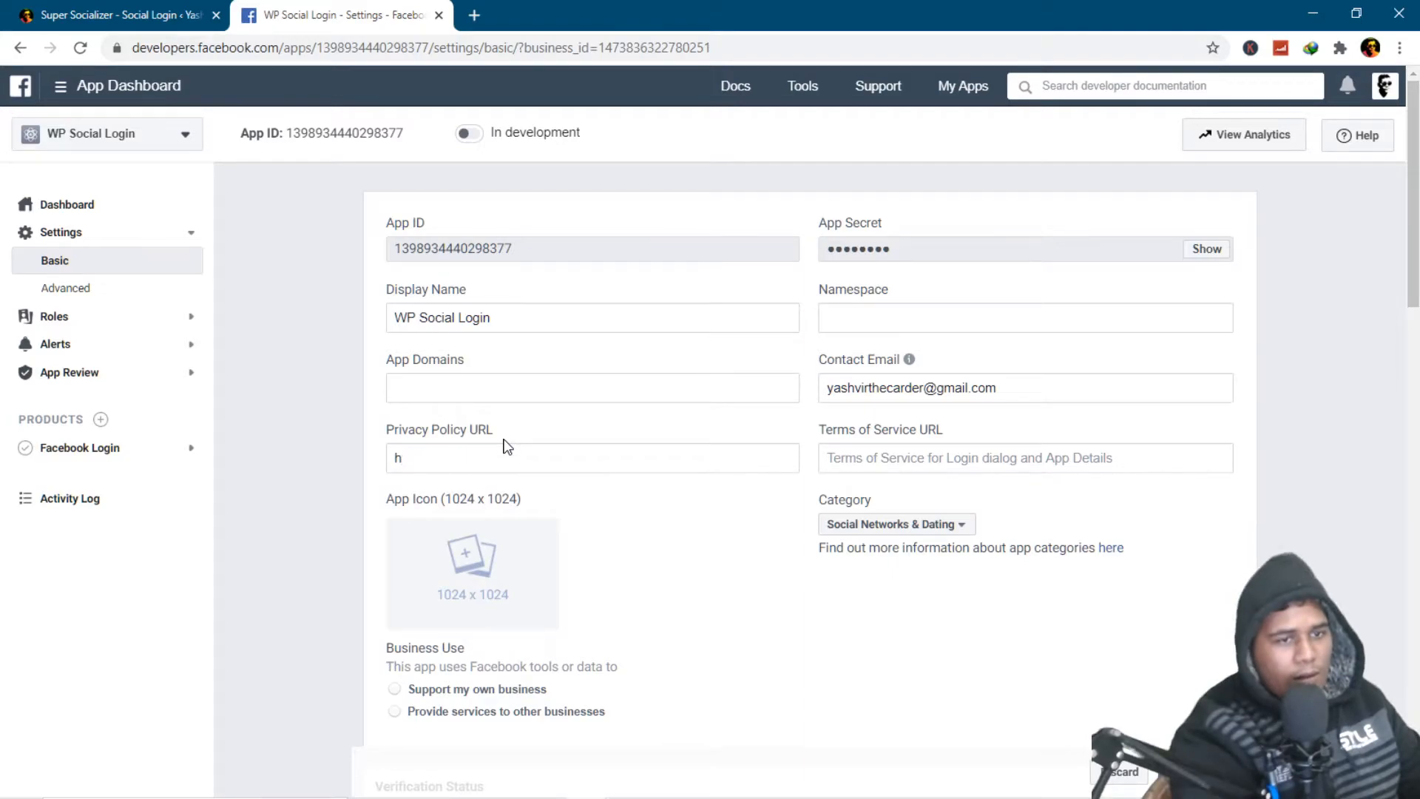
key("BackSpace")
left_click(118, 15)
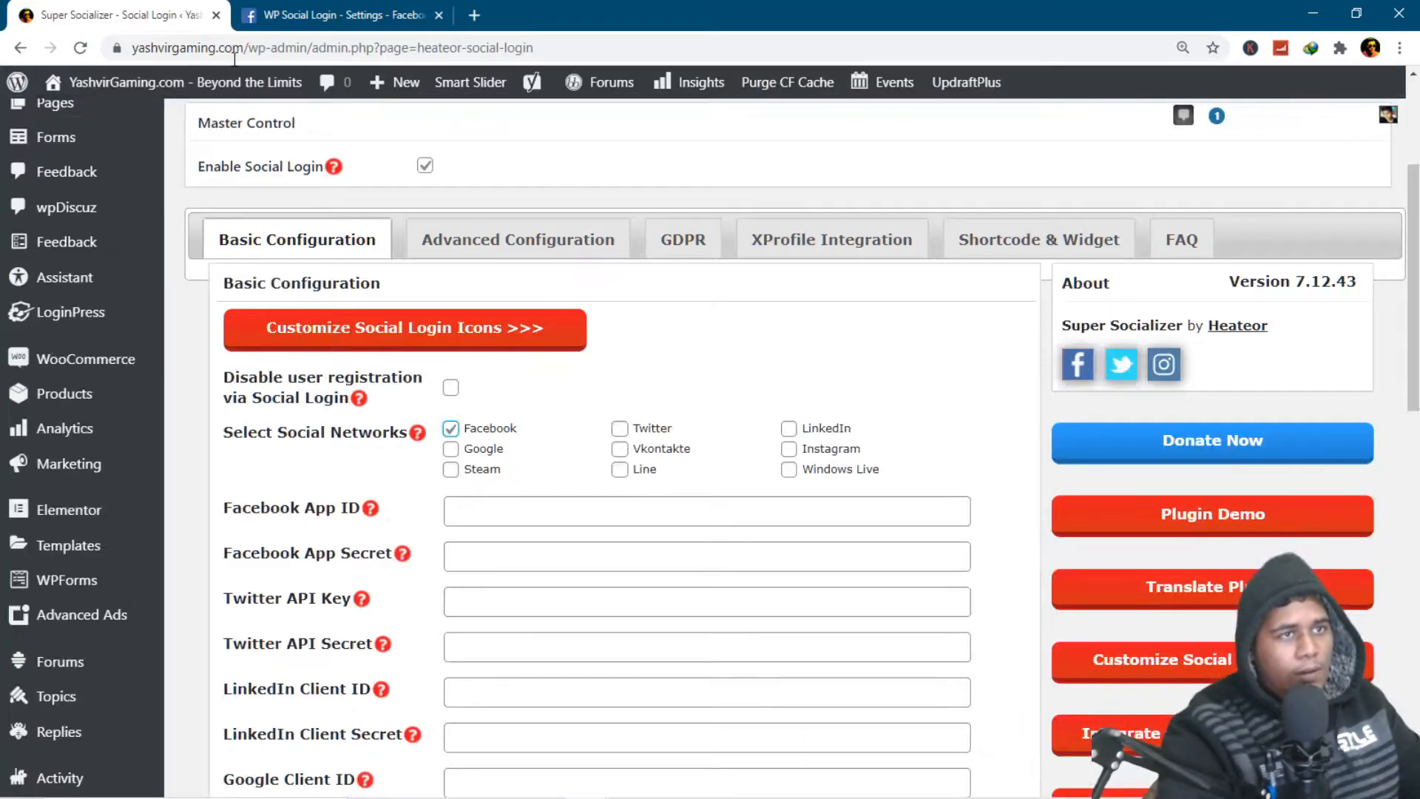
left_click_drag(250, 48, 61, 9)
key("ctrl+c")
left_click(340, 15)
key("ctrl+v")
left_click(969, 464)
key("ctrl+v")
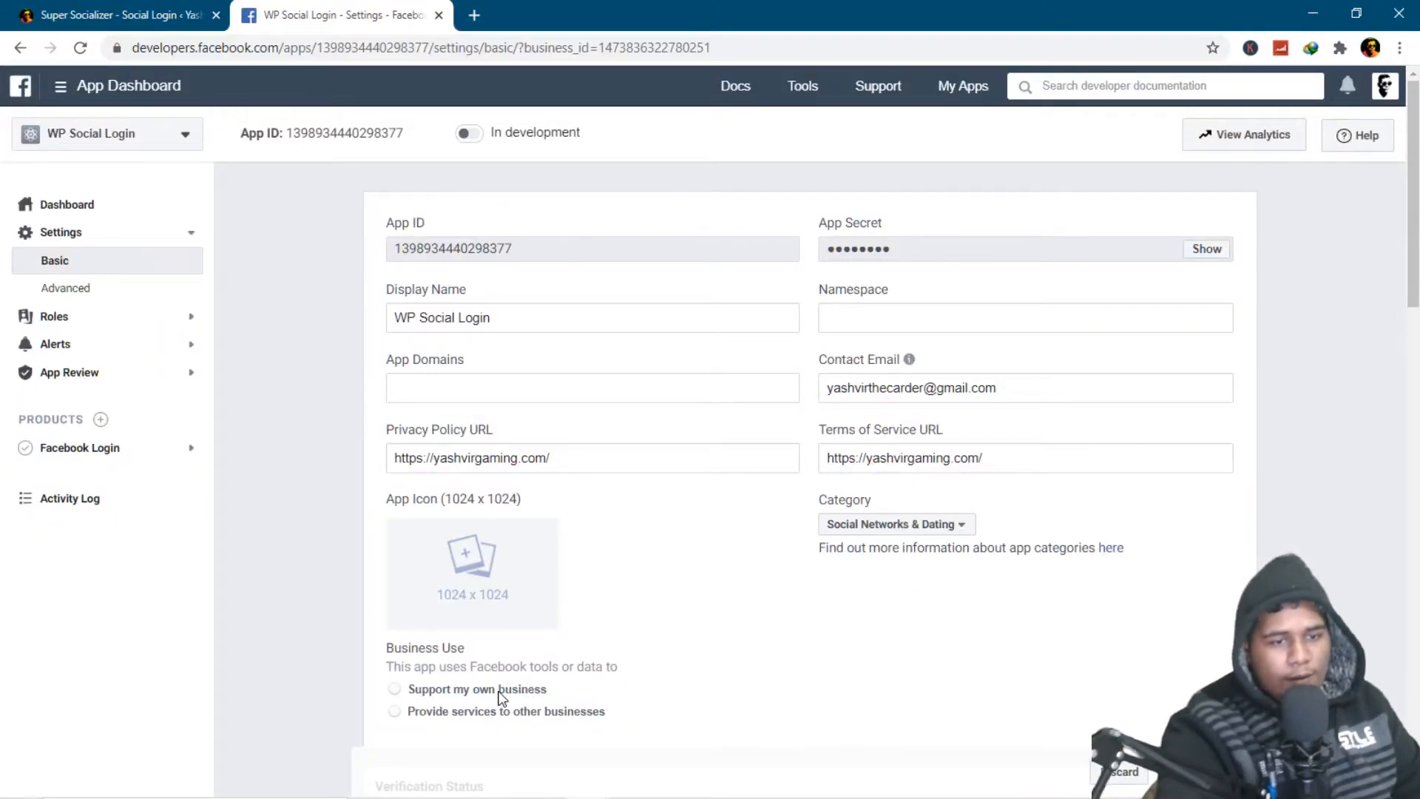
Save the app's basic settings and switch the app from development to Live mode.
mouse_move(469, 596)
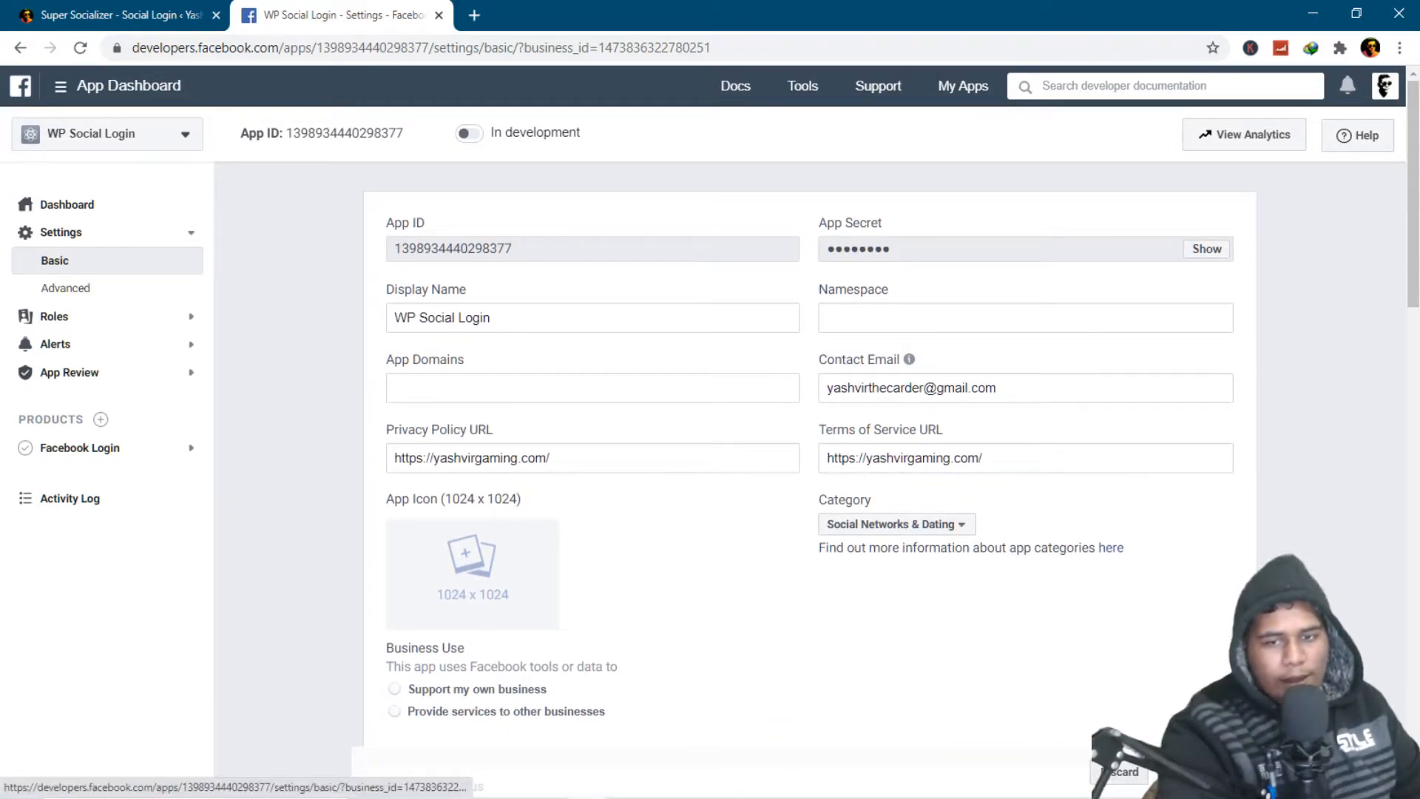
left_click(1202, 771)
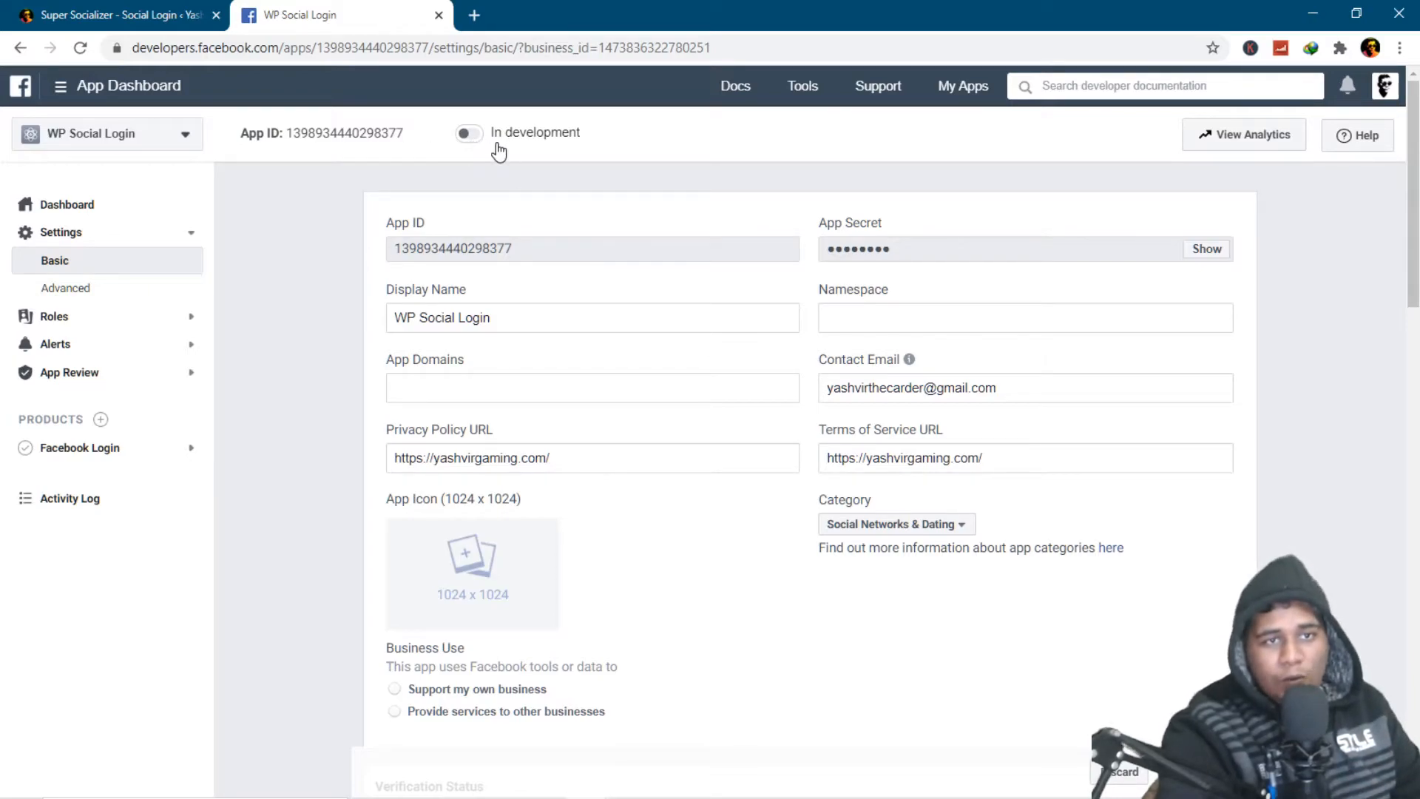
left_click(469, 134)
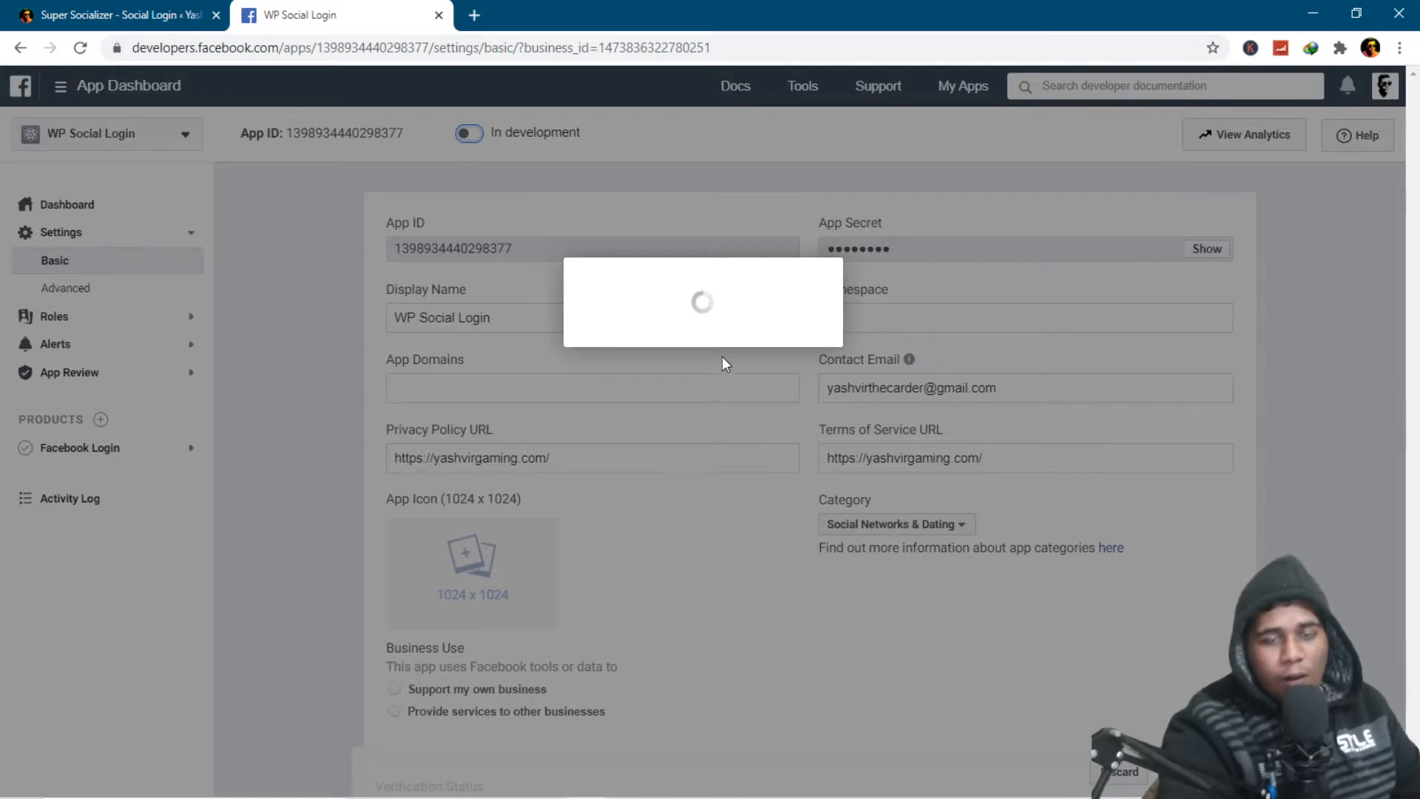
left_click(871, 378)
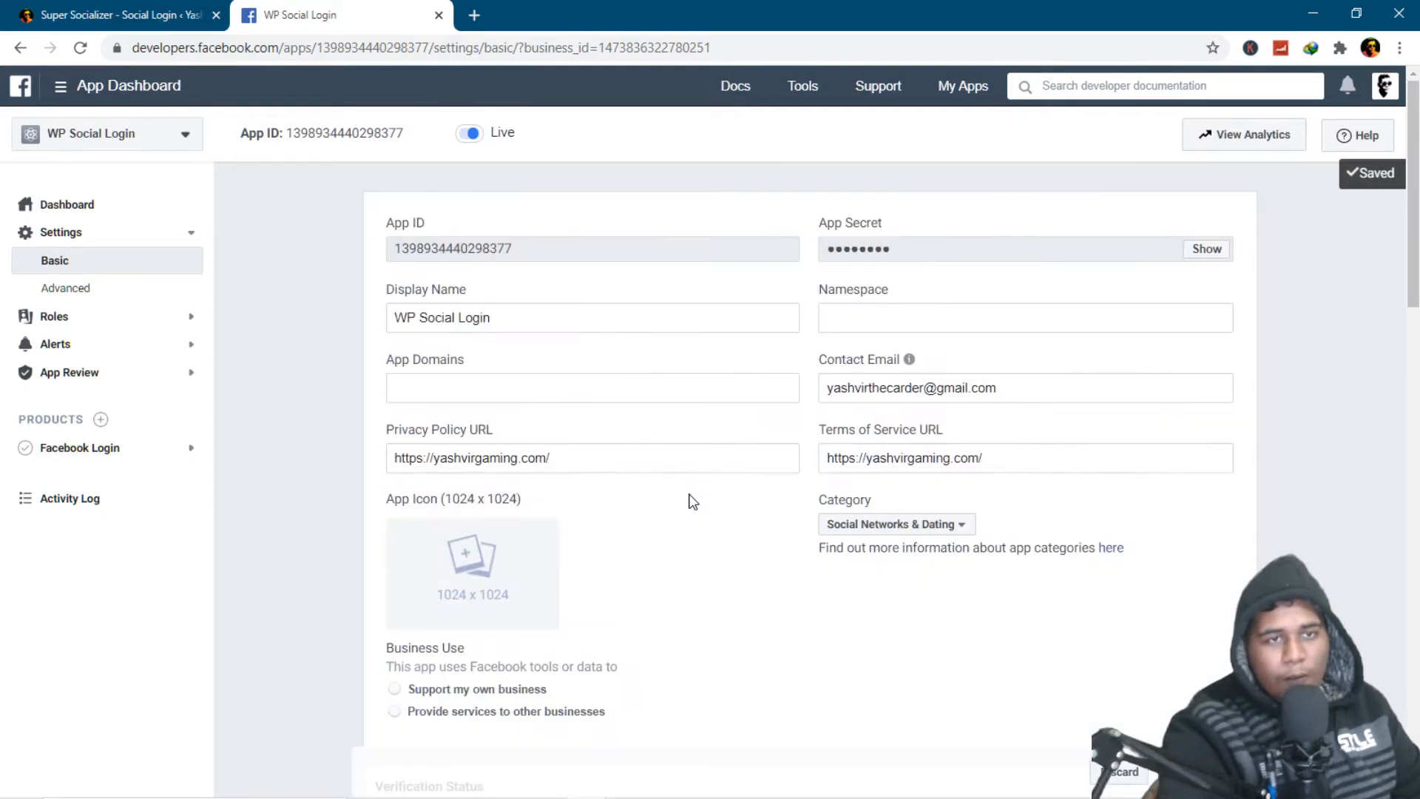
Copy the app's ID from the basic settings into the Facebook App ID field of Super Socializer in WordPress.
double_click(472, 246)
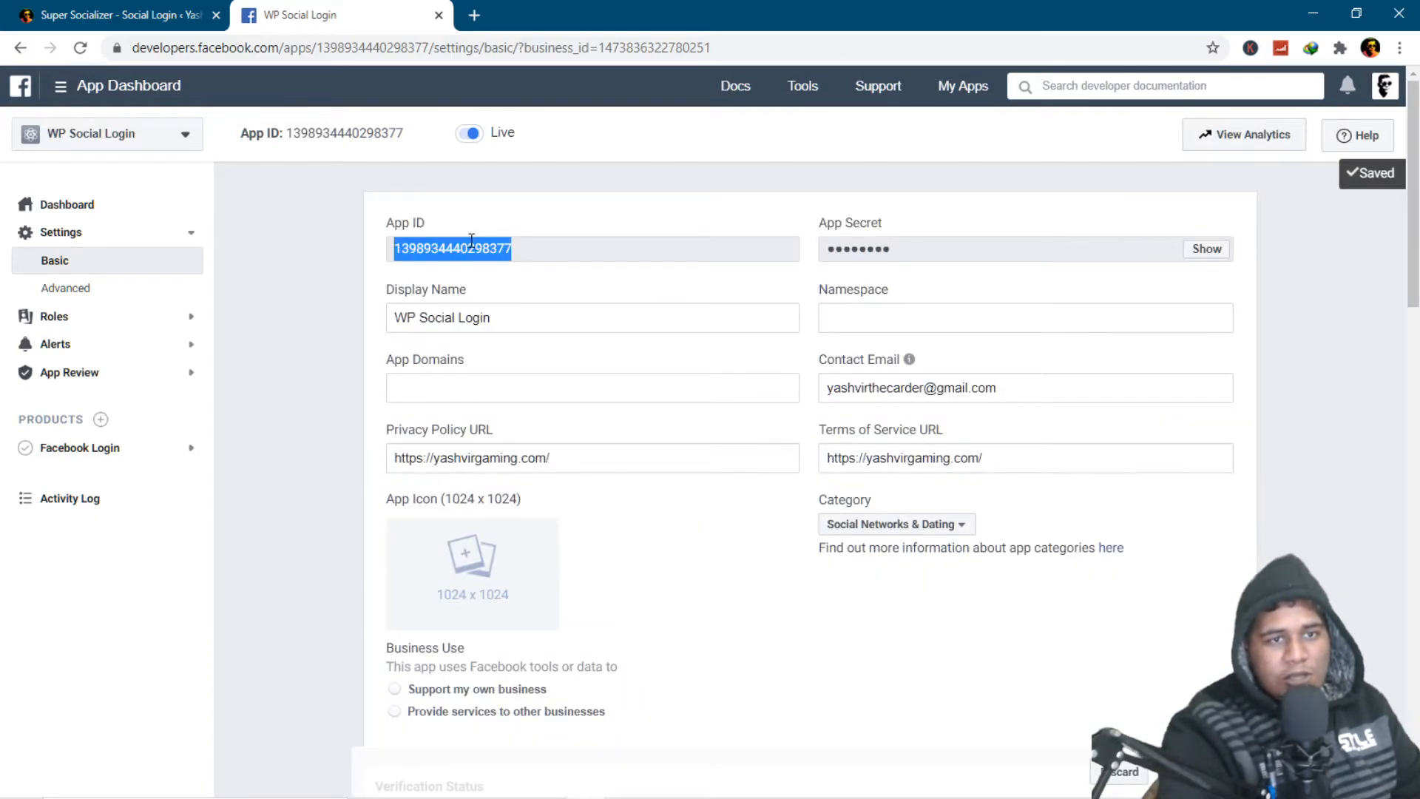
right_click(471, 244)
left_click(499, 255)
key("ctrl+Tab")
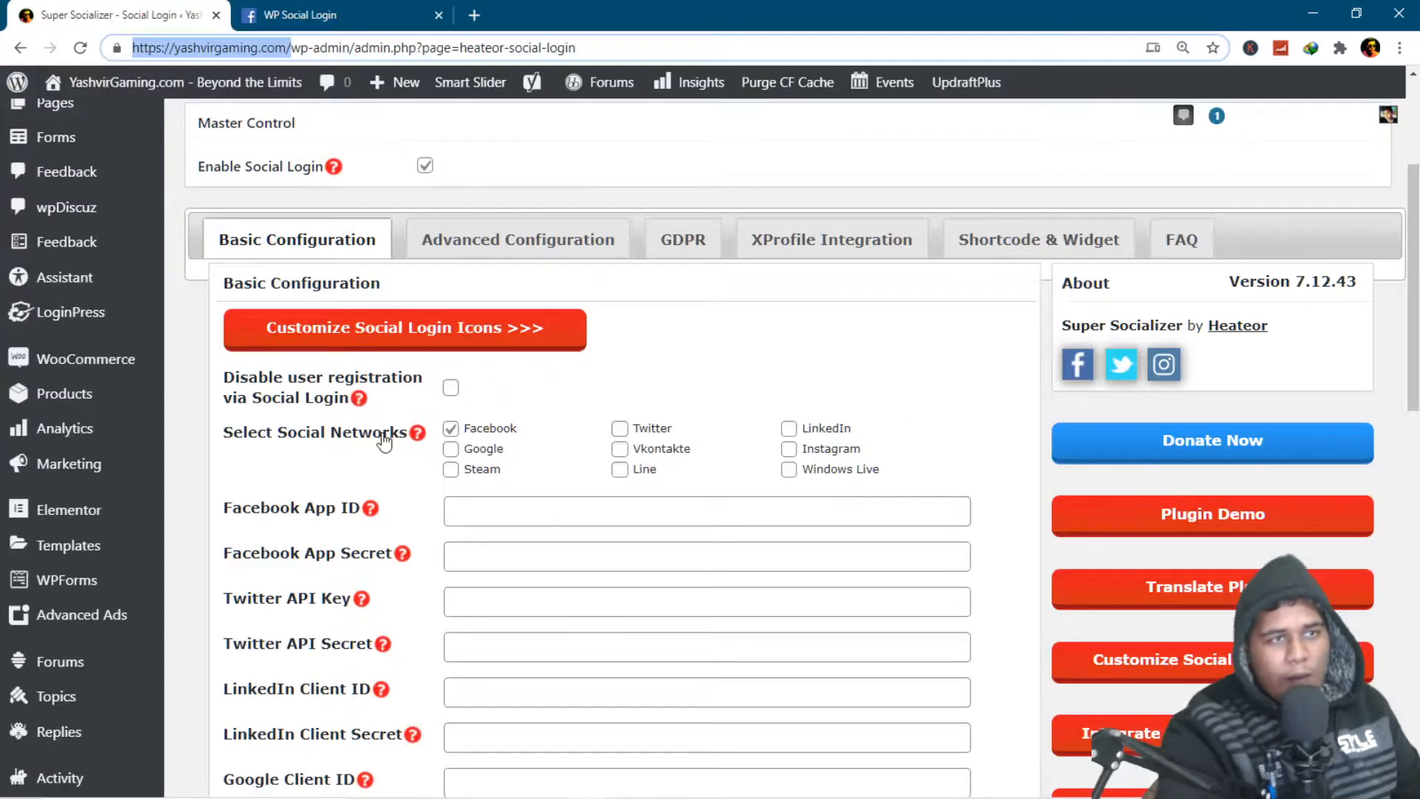
left_click(491, 505)
key("ctrl+v")
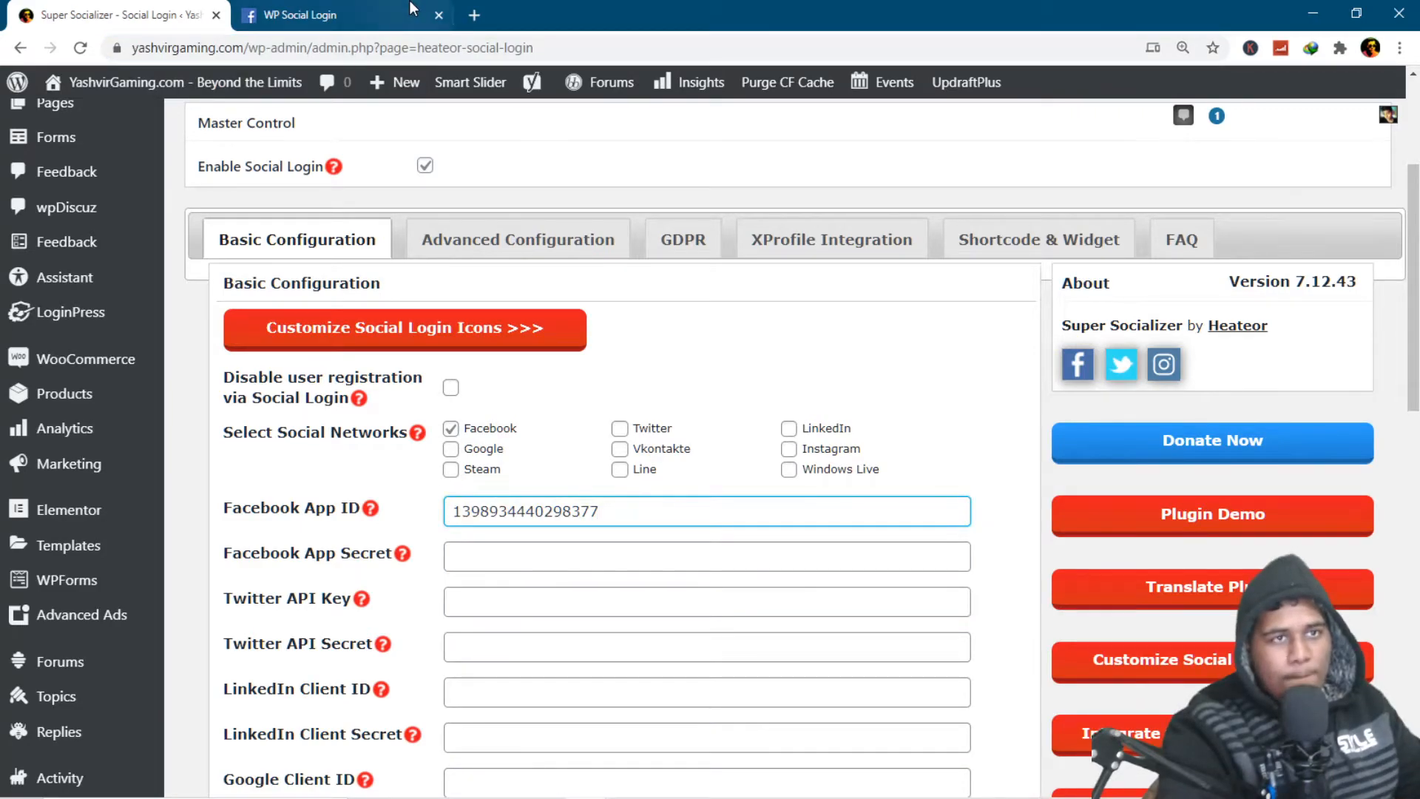
Reveal the Facebook app's secret and copy it into the Facebook App Secret field of Super Socializer.
left_click(355, 14)
left_click(1207, 252)
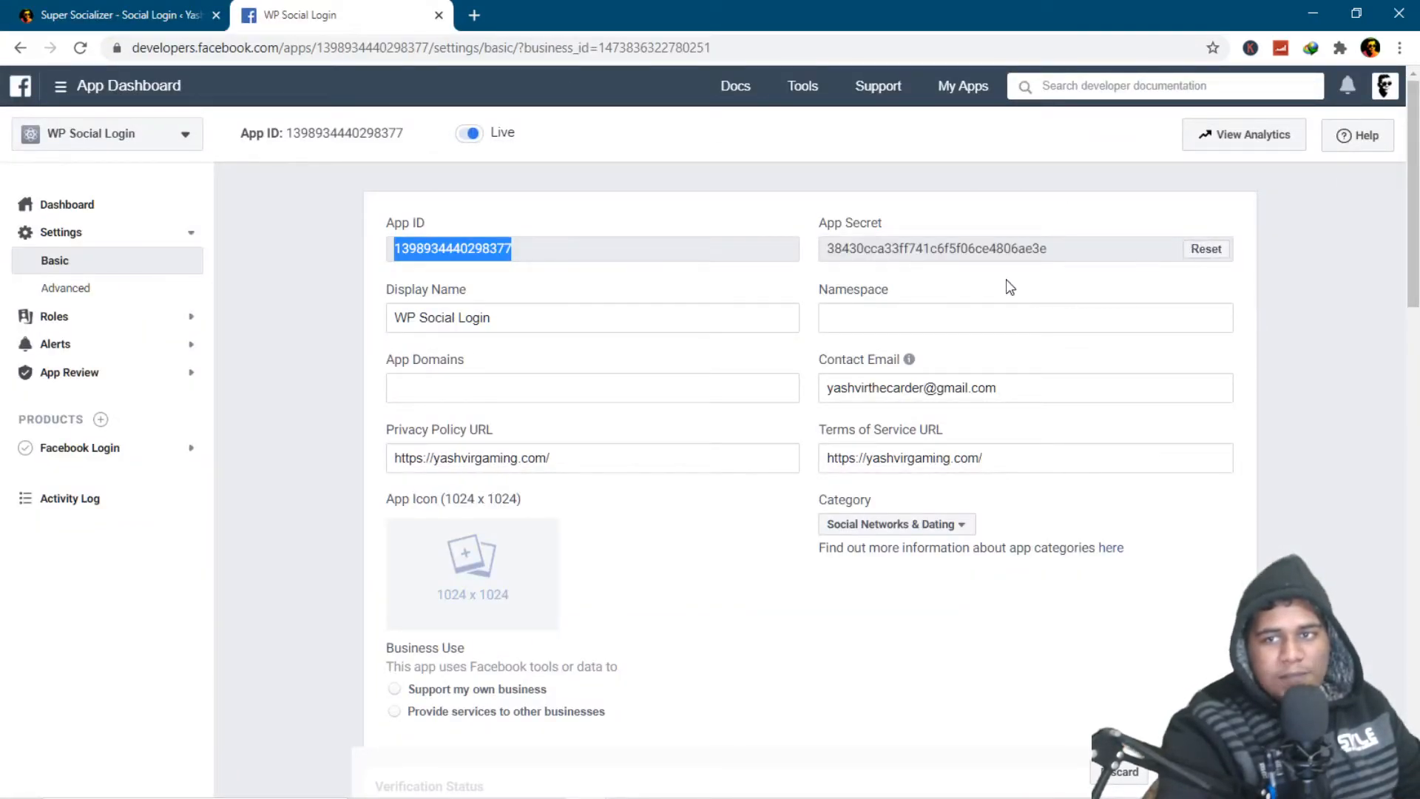
left_click(934, 245)
double_click(934, 245)
right_click(934, 245)
left_click(970, 258)
left_click(488, 551)
key("ctrl+v")
Save the Super Socializer Social Login settings with the Facebook credentials.
left_click_drag(1413, 355, 1389, 590)
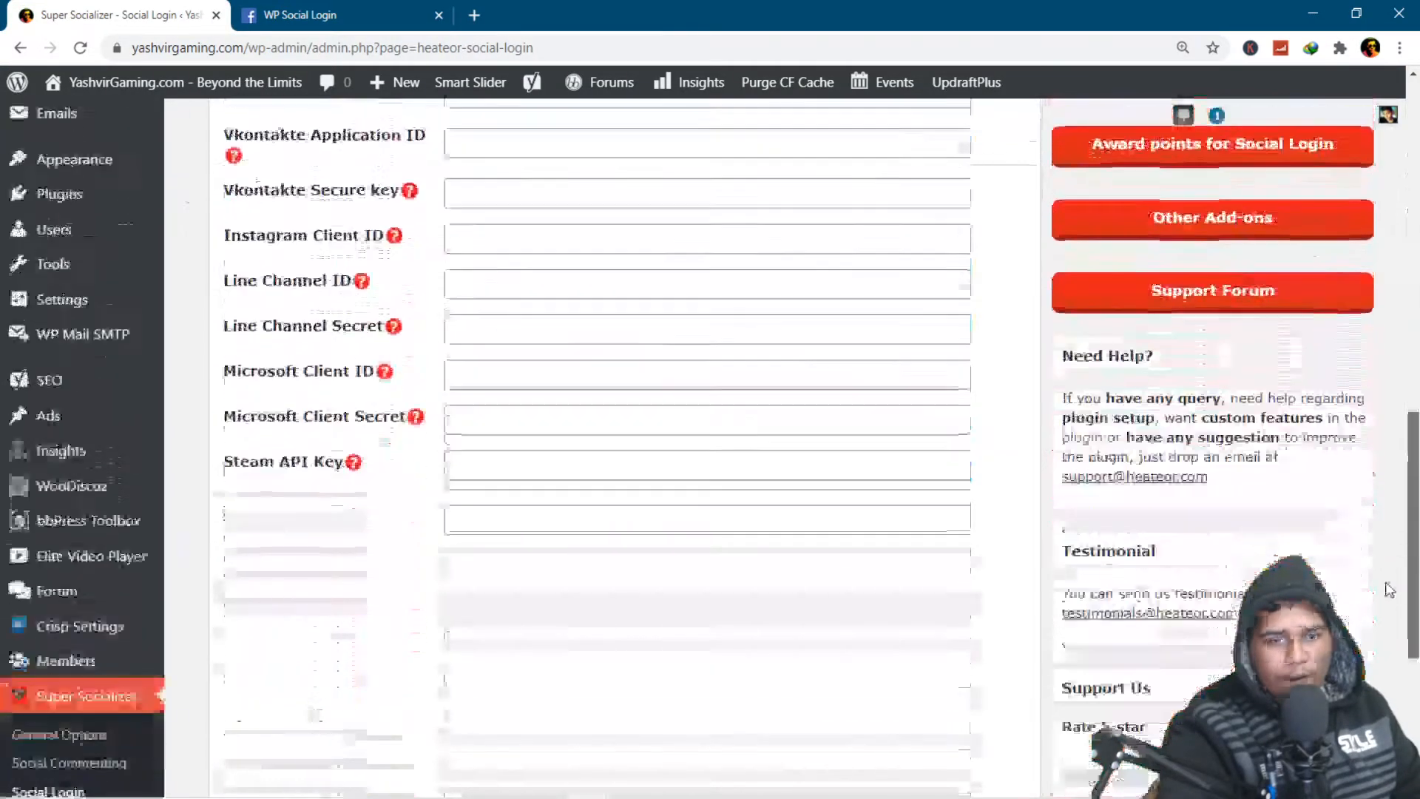
scroll(775, 661, "down", 5)
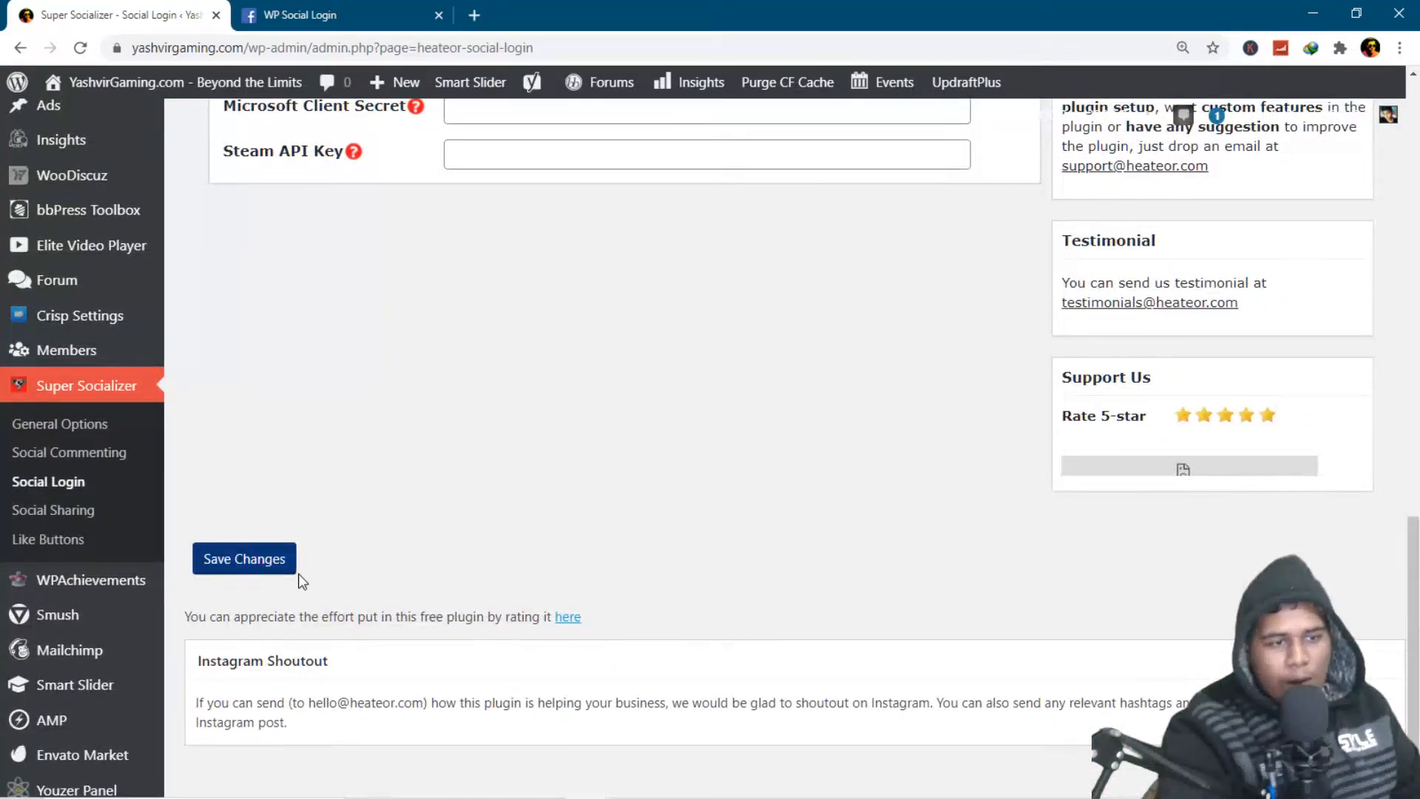
left_click(243, 565)
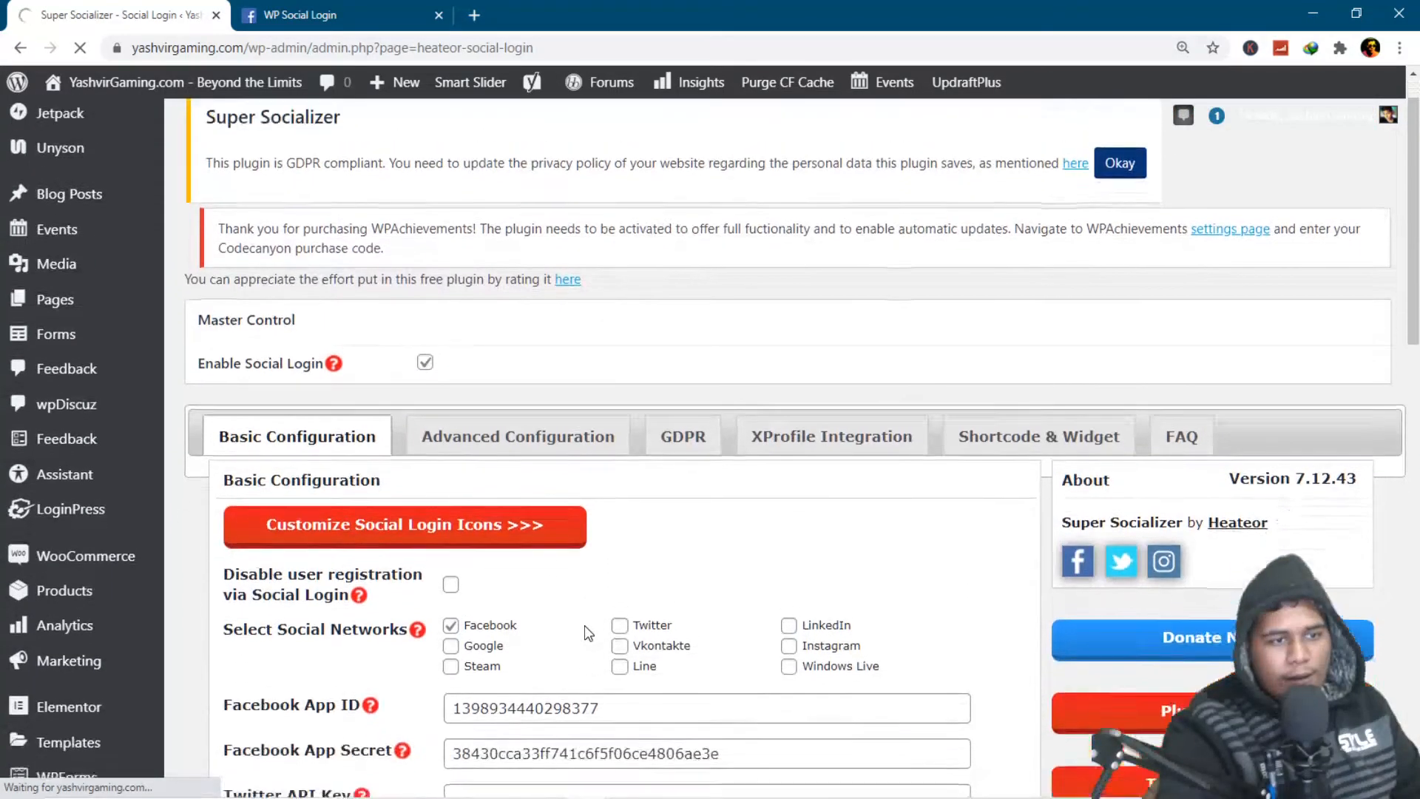
scroll(585, 625, "down", 15)
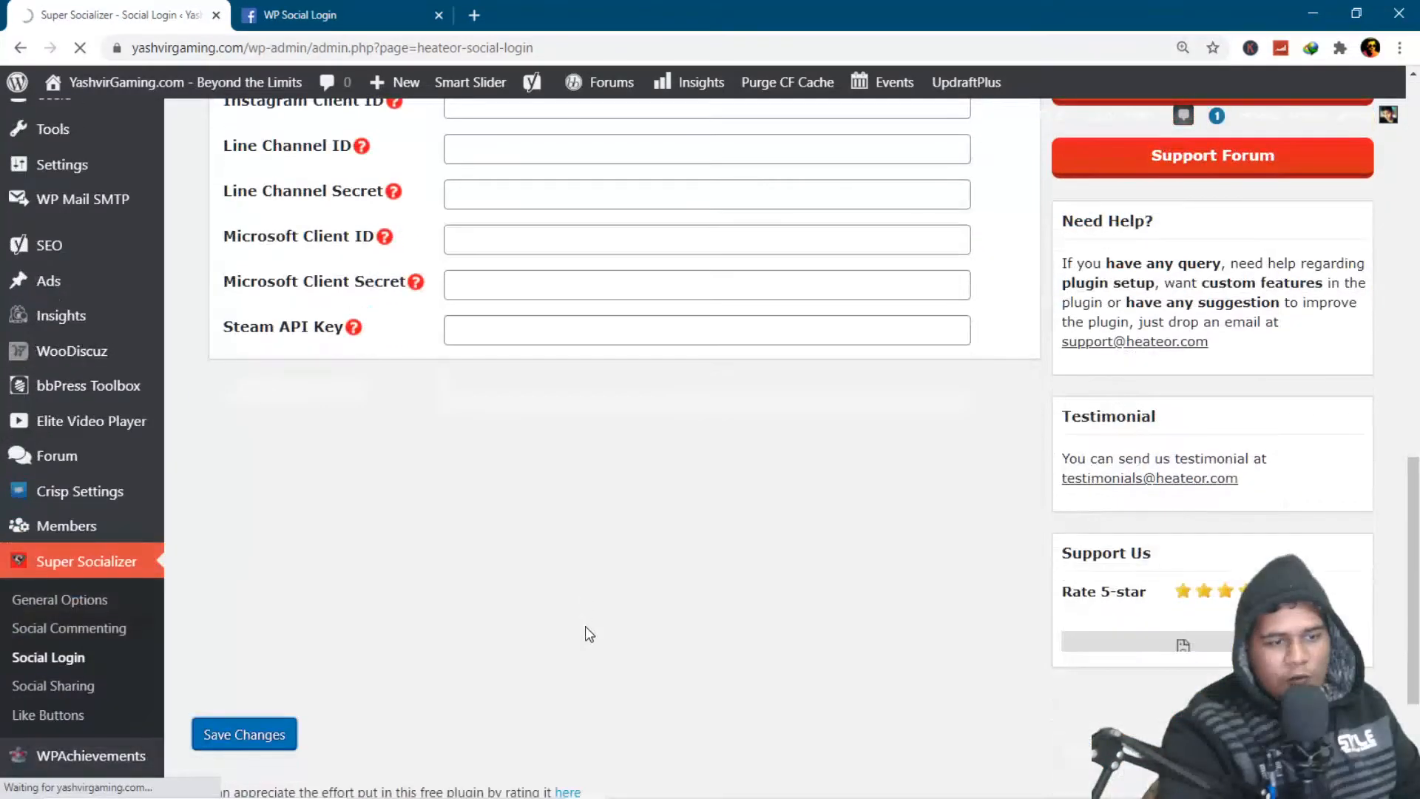
scroll(585, 626, "up", 2)
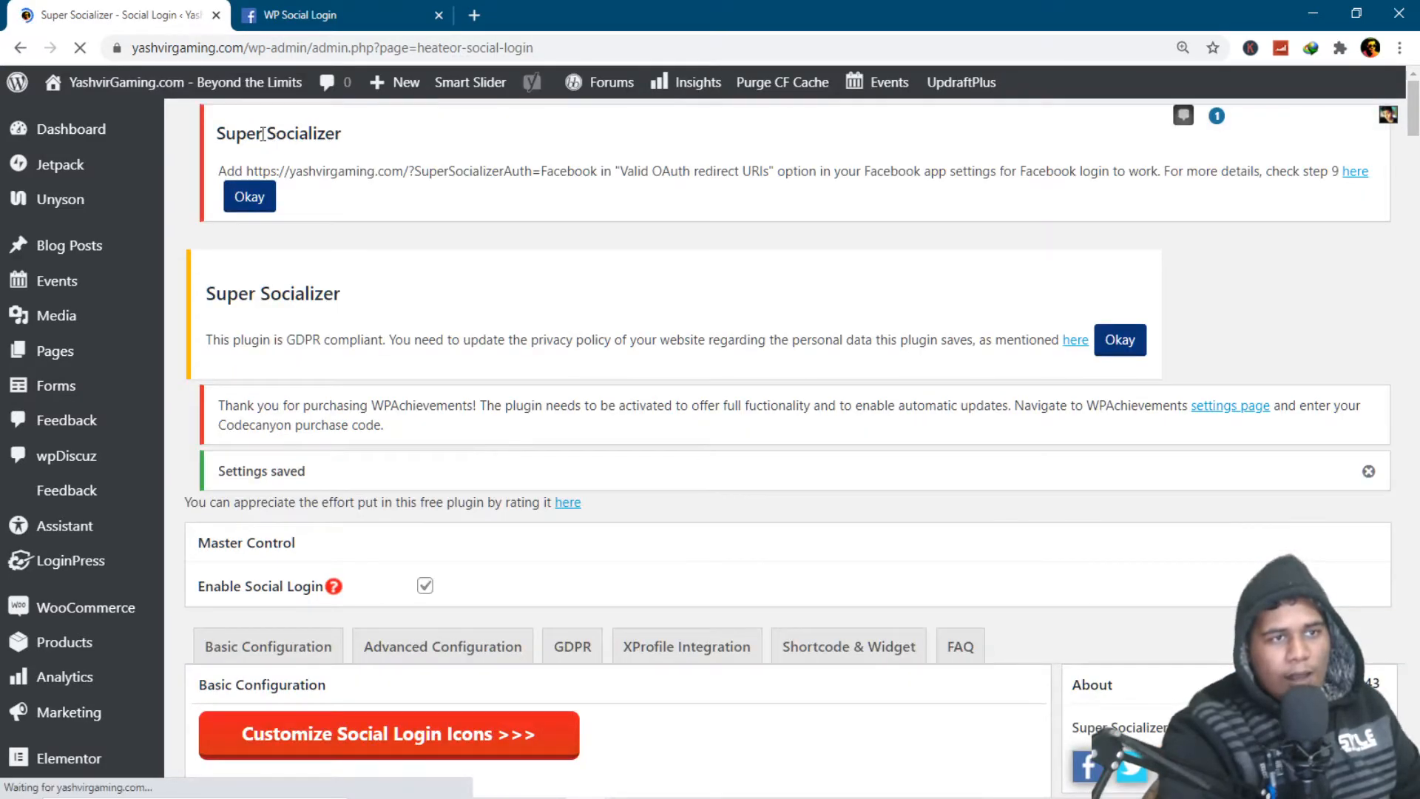
left_click_drag(247, 171, 597, 168)
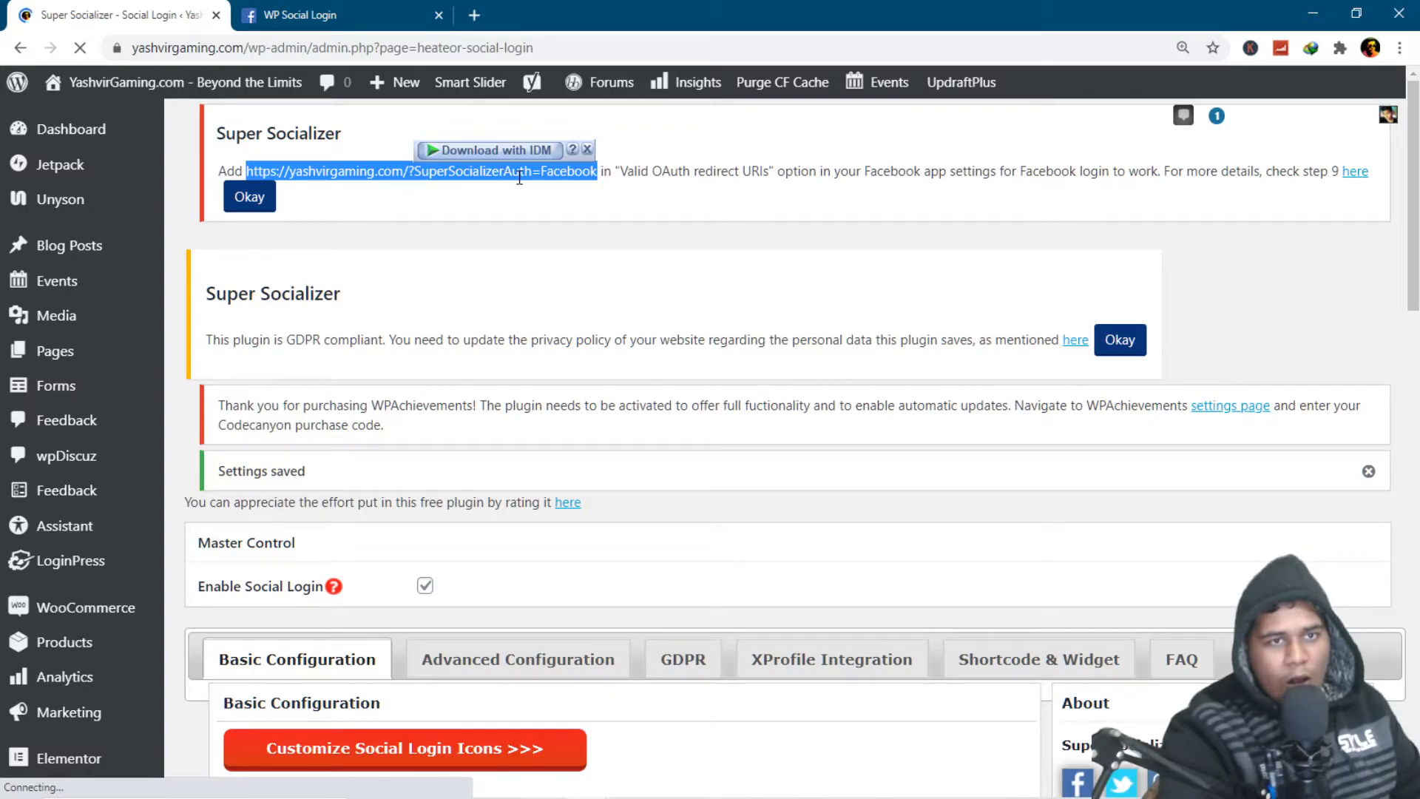
right_click(557, 176)
left_click(631, 194)
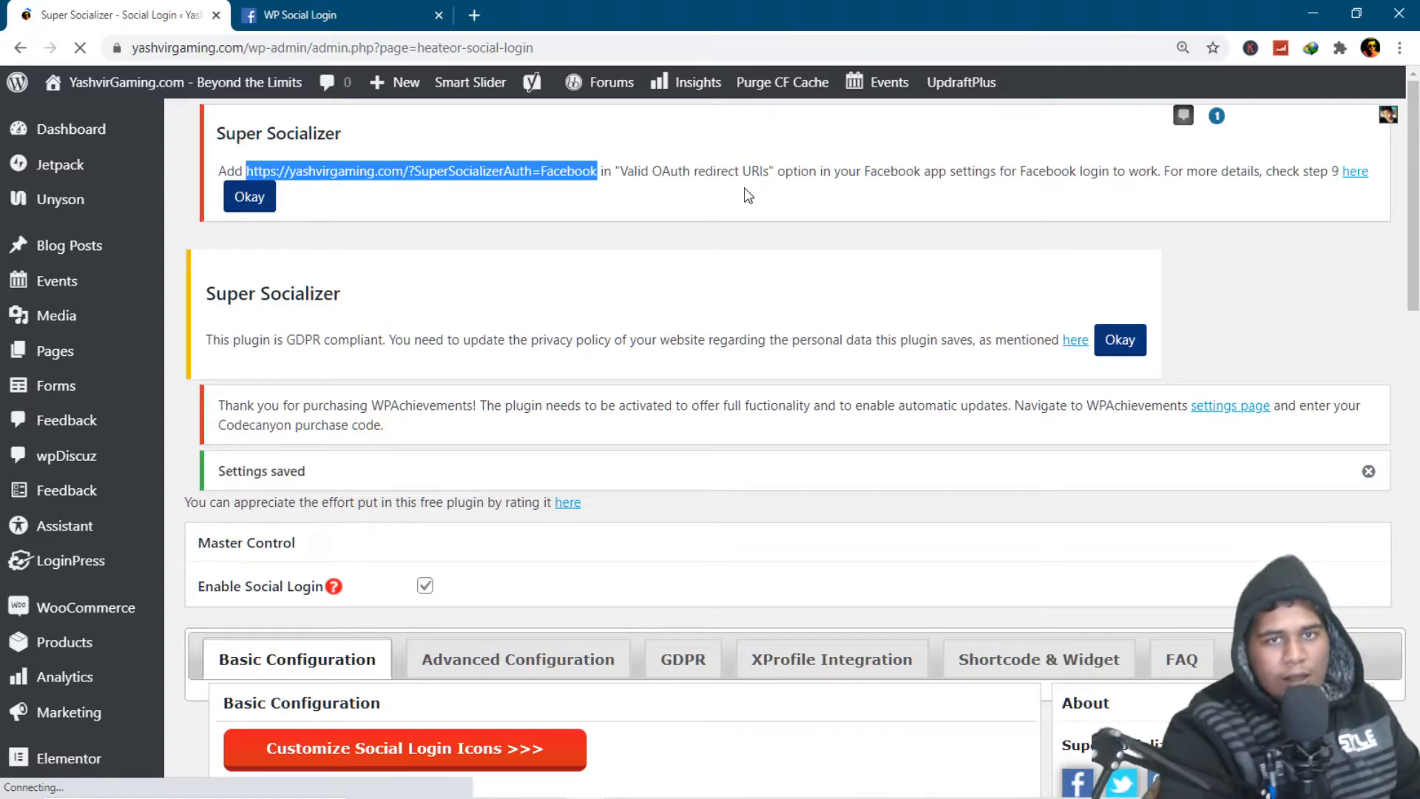
left_click(329, 15)
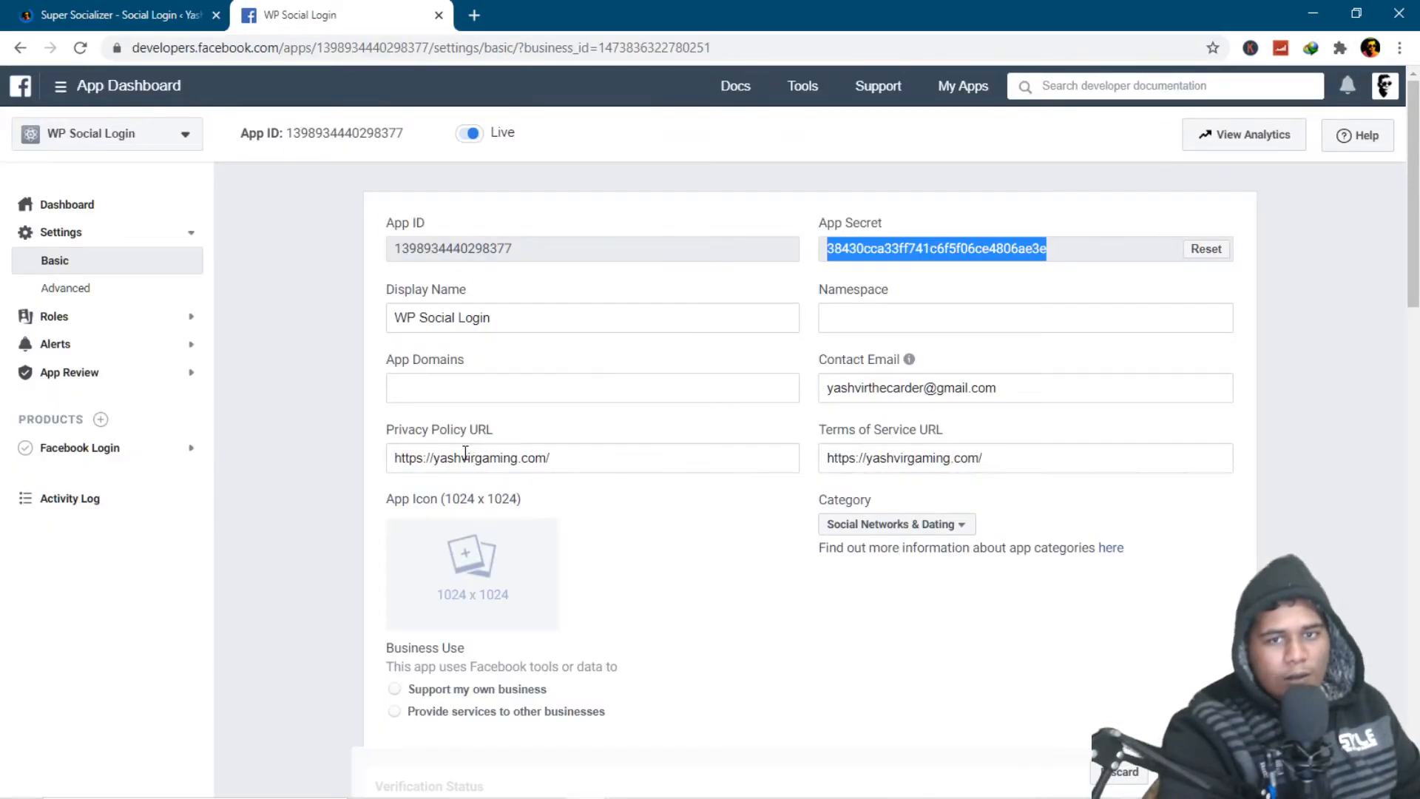
left_click(103, 453)
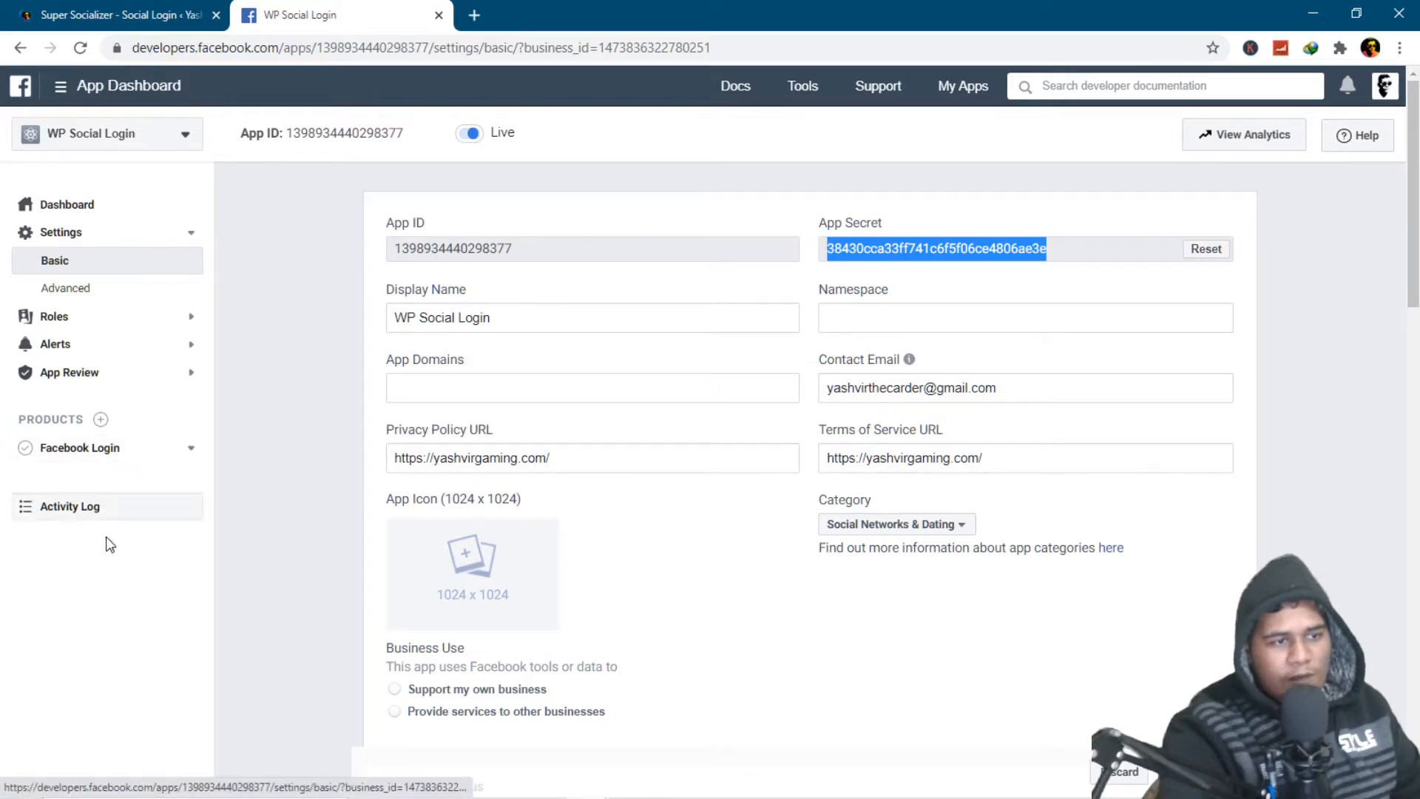
left_click(82, 477)
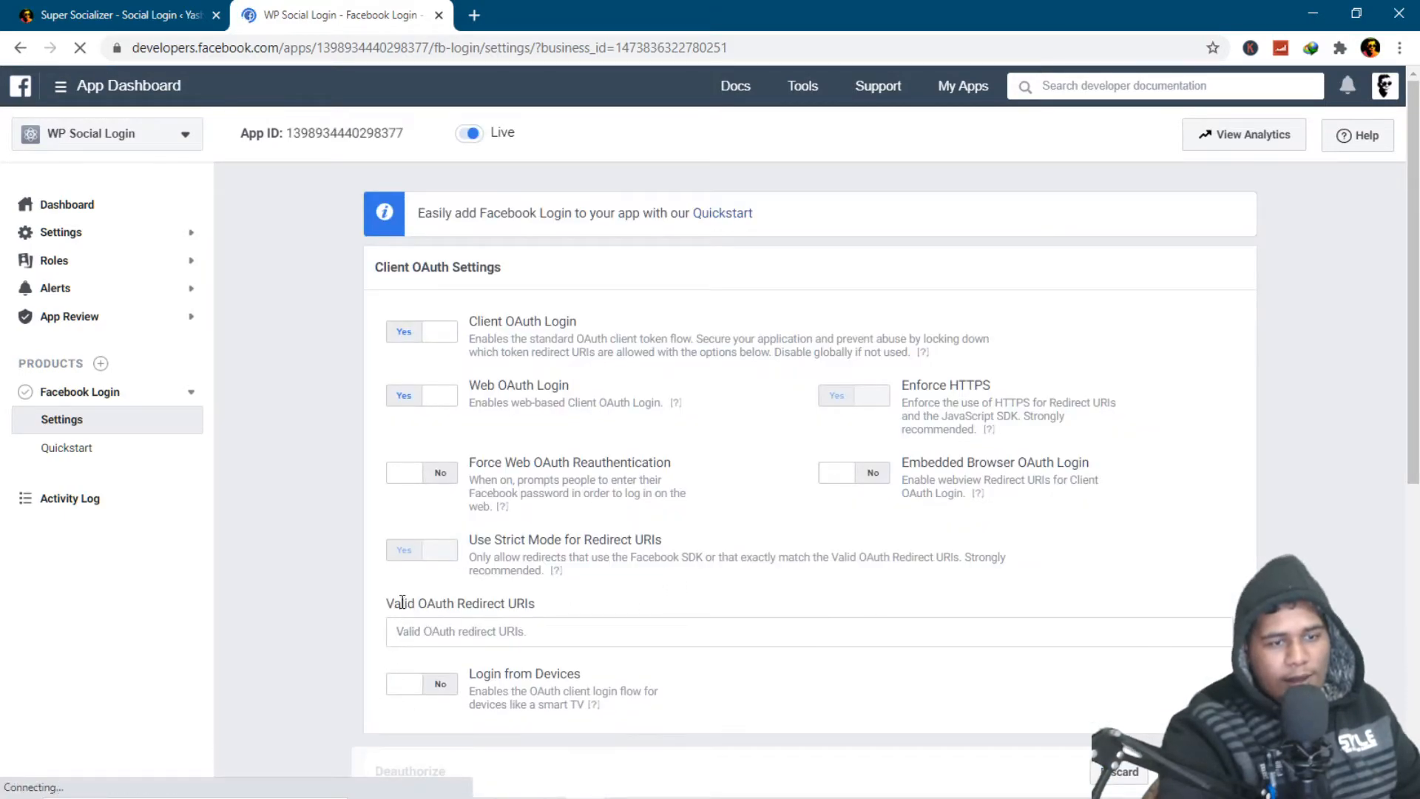
left_click(475, 629)
key("ctrl+v")
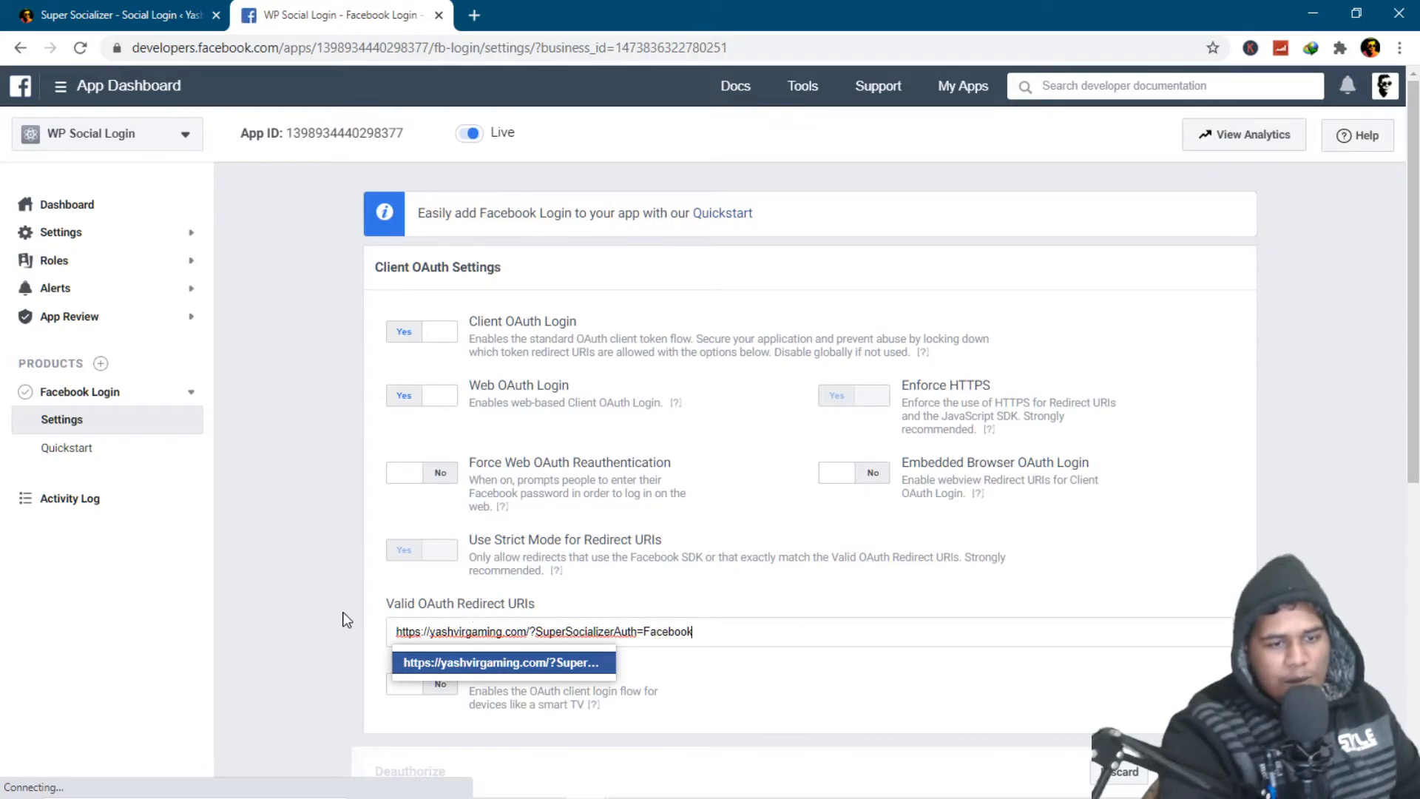
key("Return")
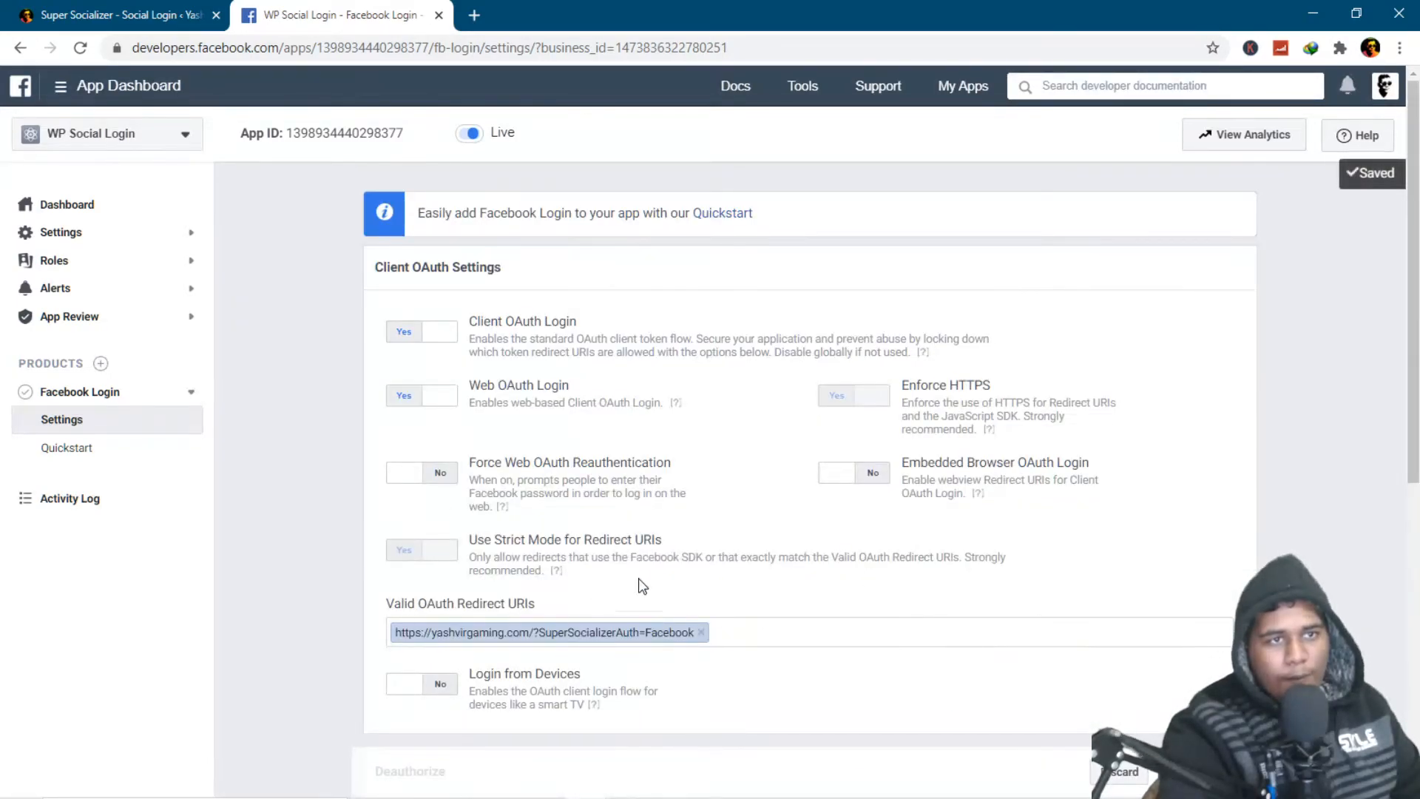
Dismiss the redirect URI notice in Super Socializer's Social Login settings and look over the Facebook configuration.
left_click(145, 10)
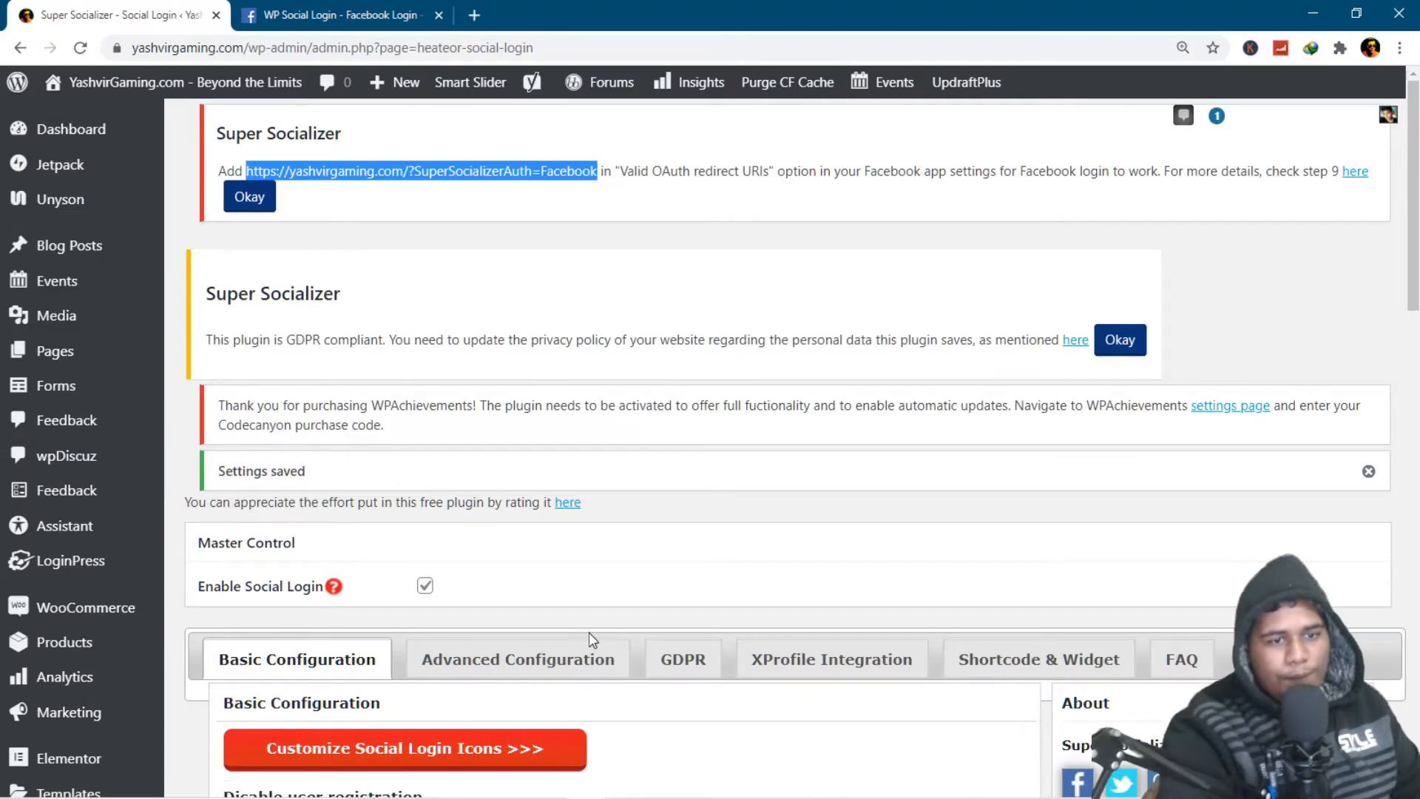
scroll(589, 632, "down", 5)
scroll(336, 189, "up", 5)
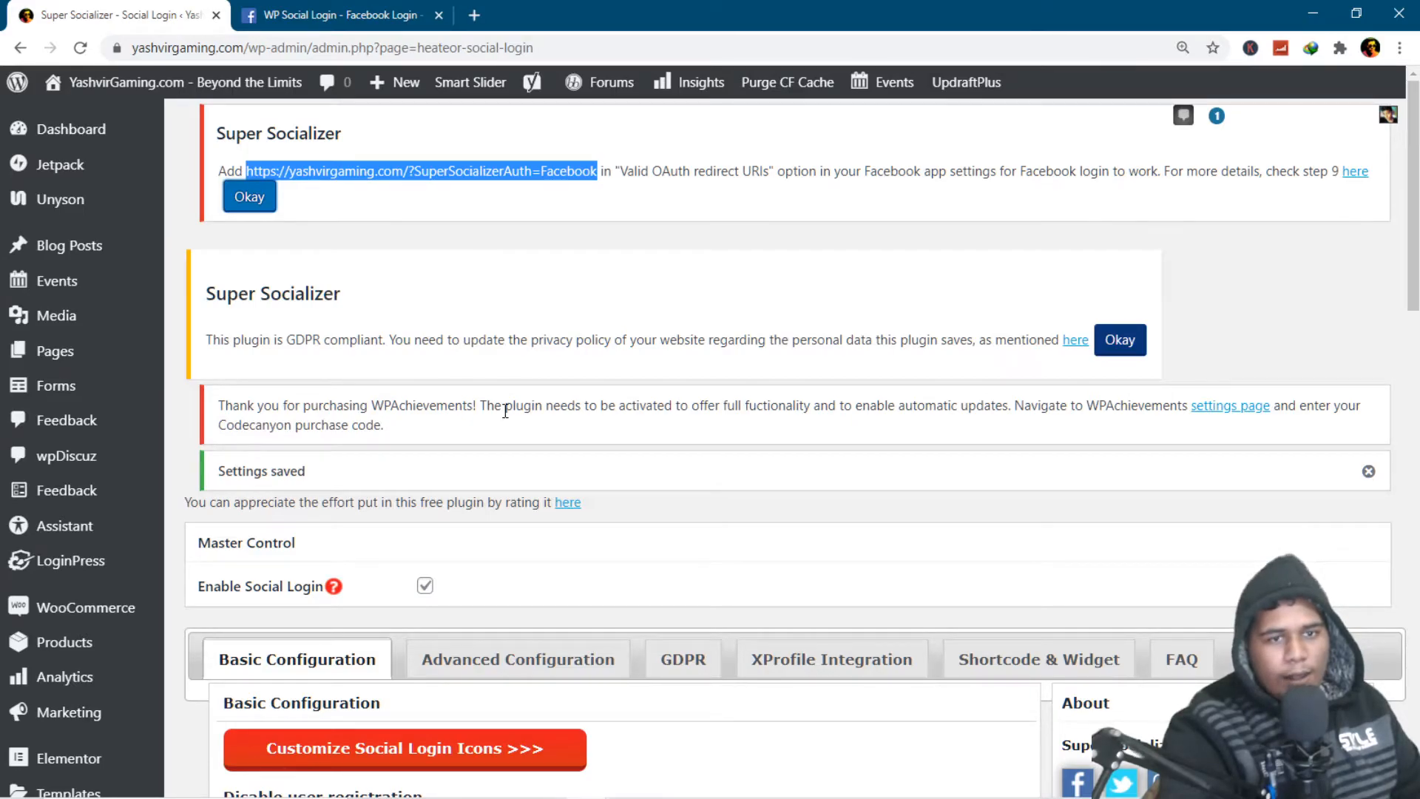
scroll(510, 444, "down", 8)
left_click_drag(1416, 372, 1365, 374)
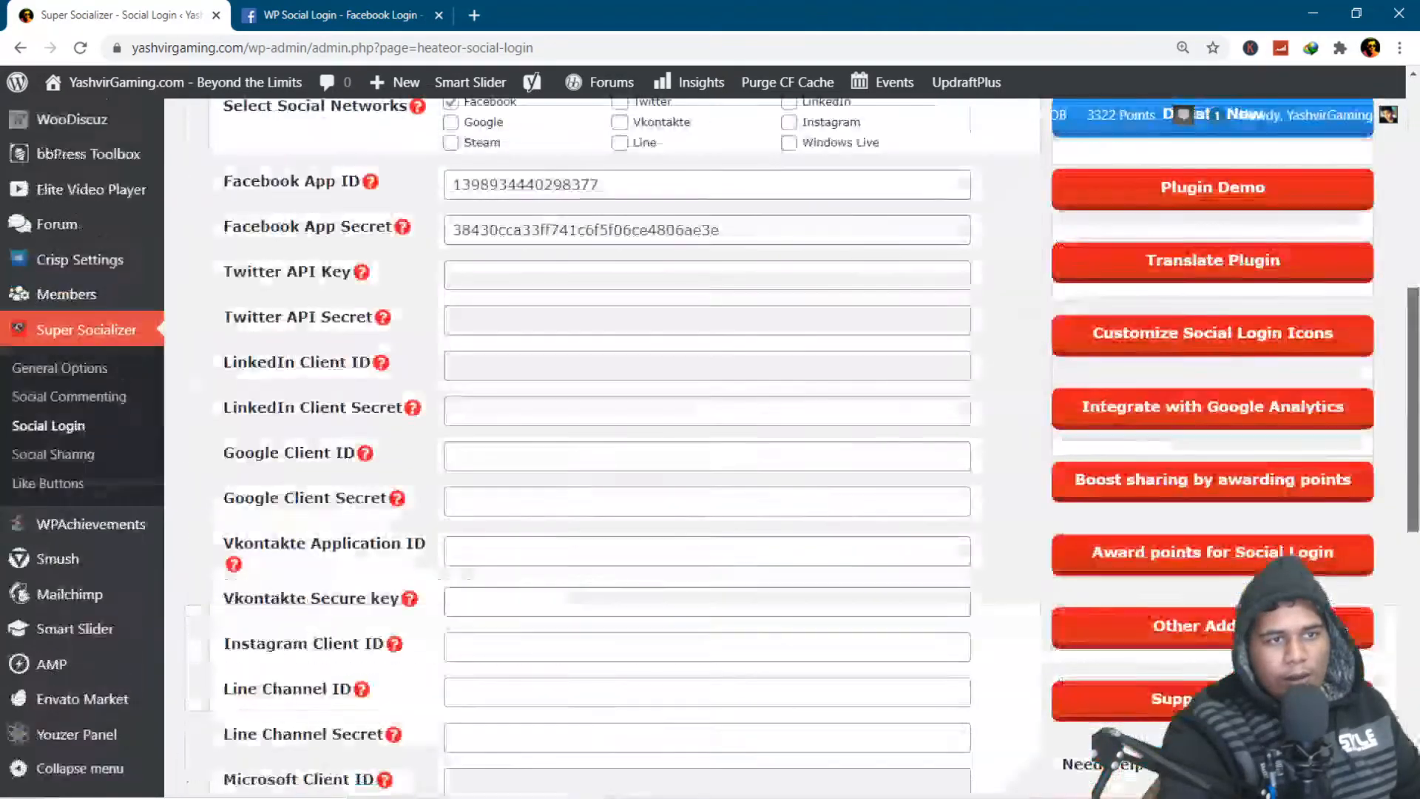
scroll(704, 612, "down", 10)
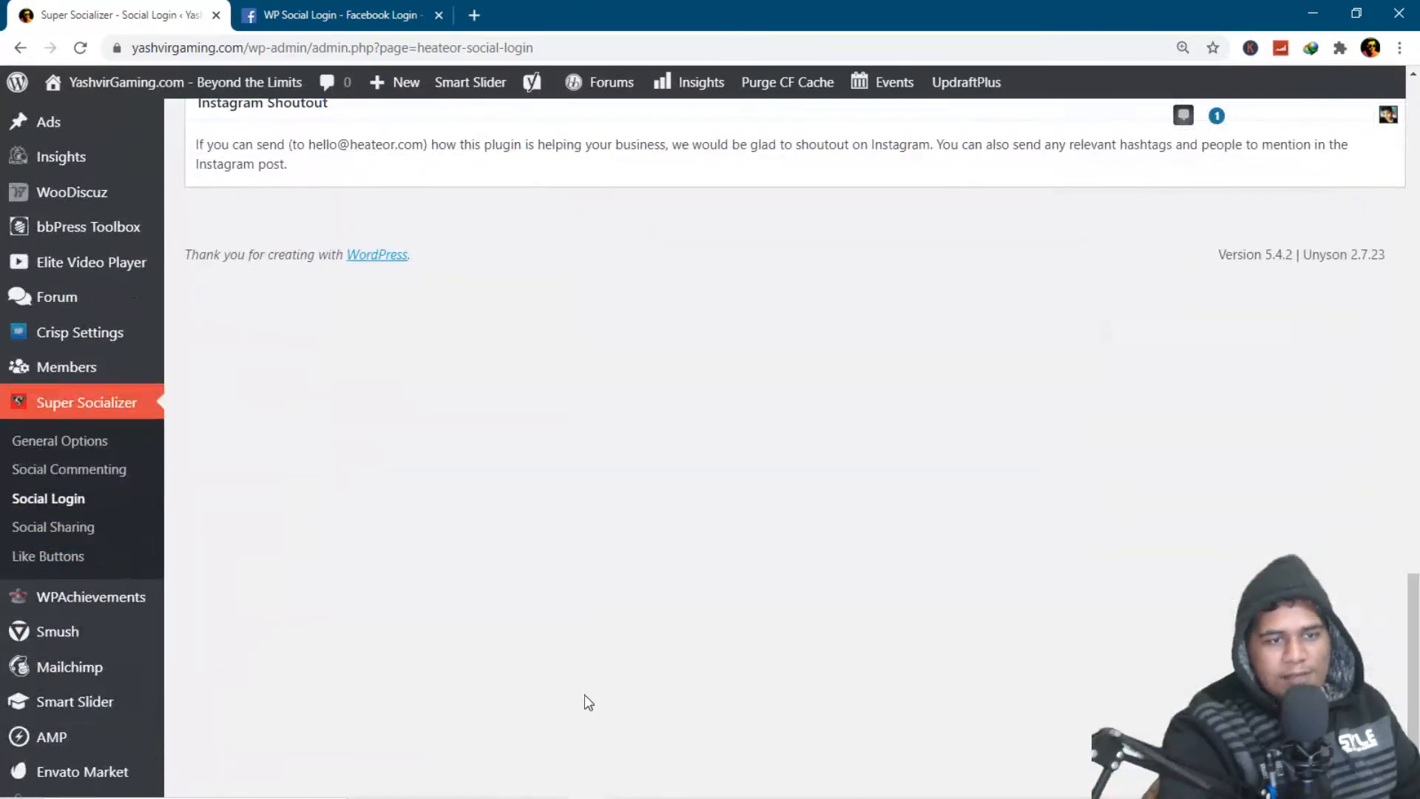
mouse_move(588, 782)
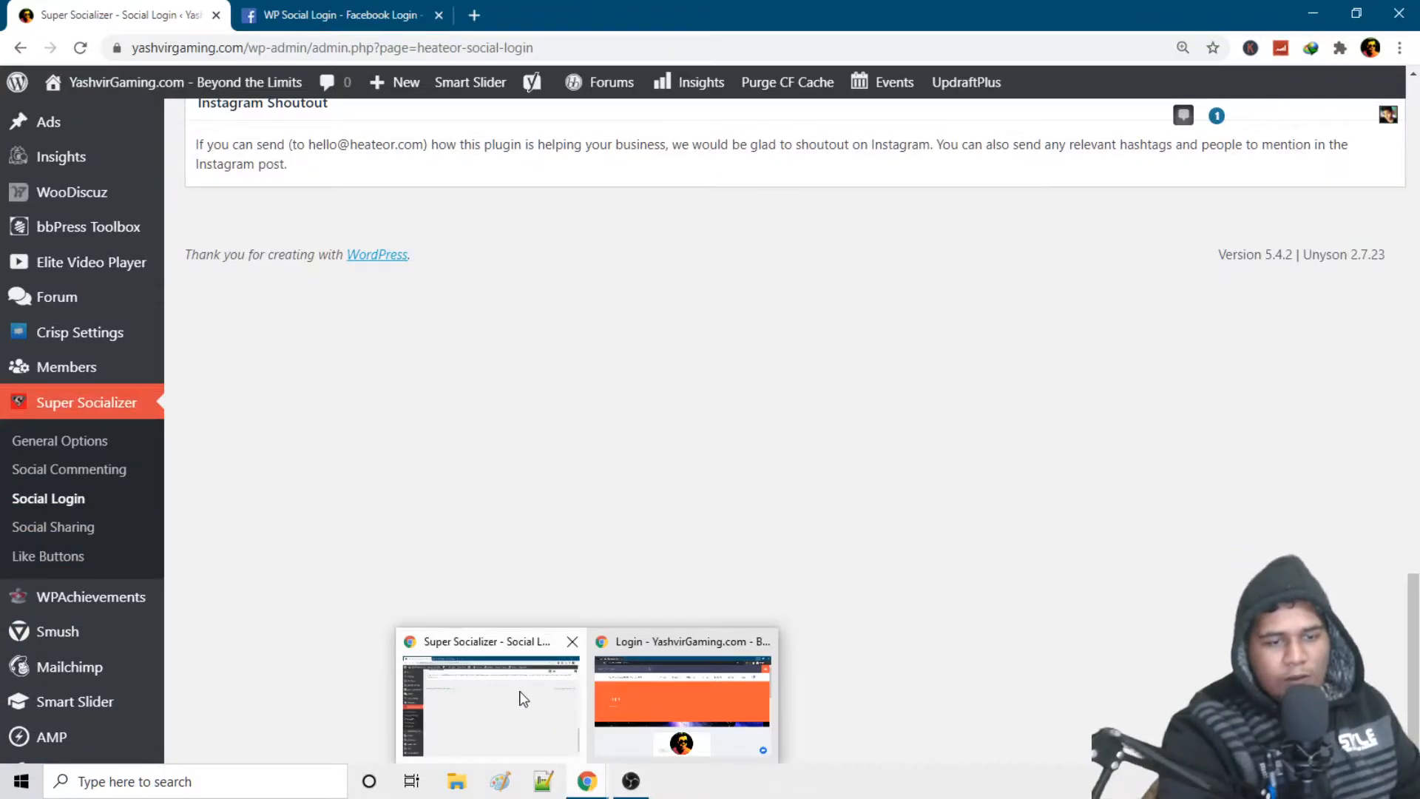
scroll(1137, 446, "up", 5)
left_click_drag(1413, 537, 1413, 122)
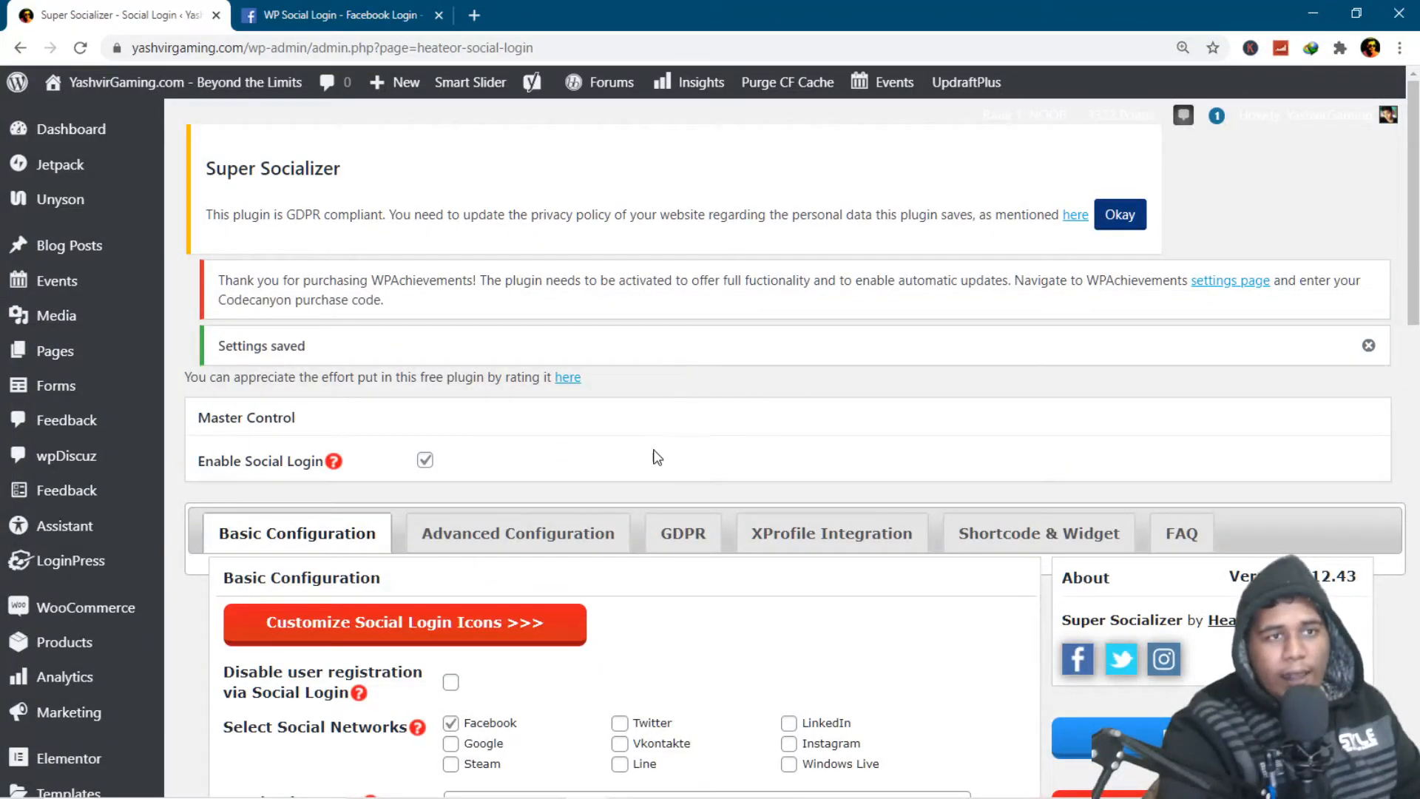
Switch to the incognito window, check the site's login page for a Facebook login option, and close the Adblock notice.
mouse_move(580, 790)
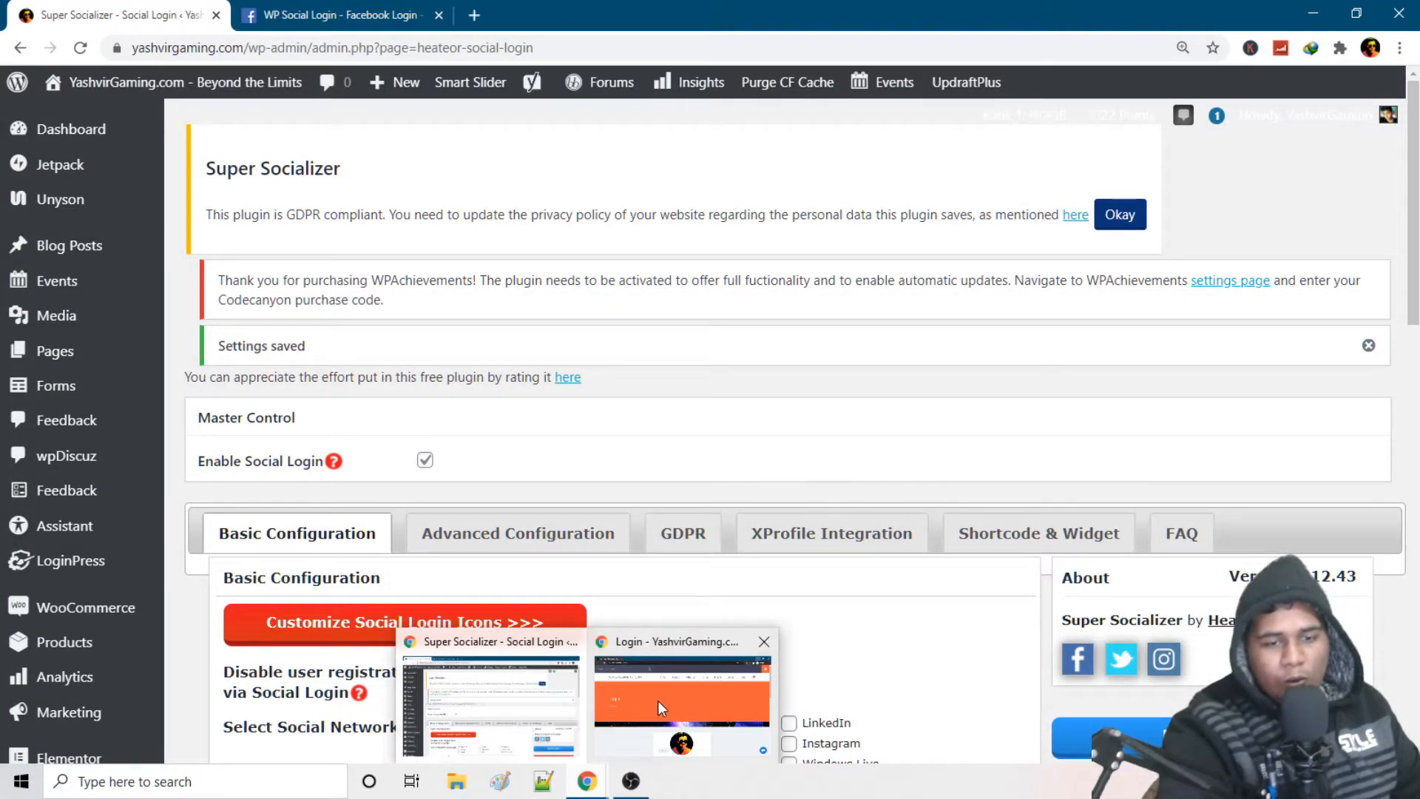
left_click(658, 700)
scroll(347, 688, "down", 3)
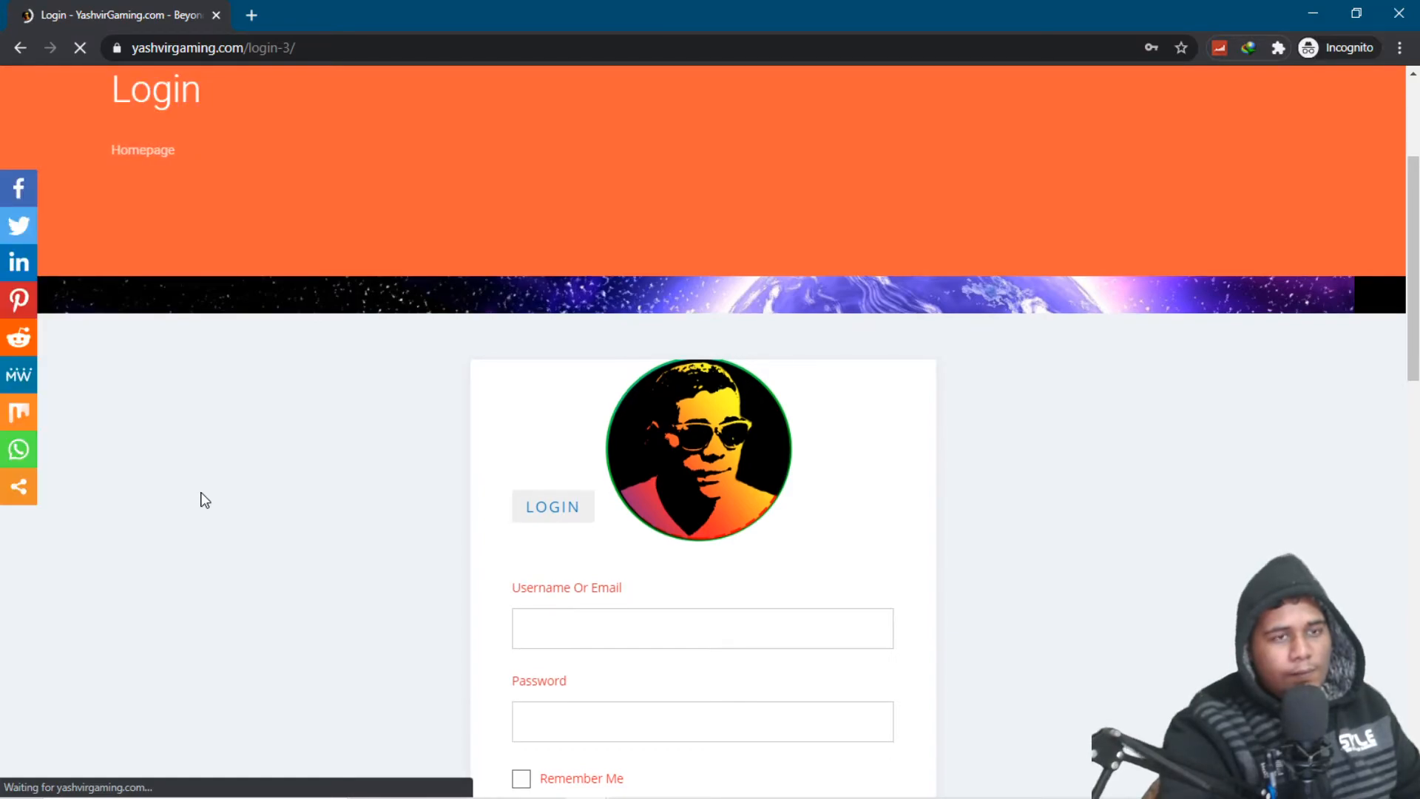
scroll(205, 500, "down", 3)
scroll(205, 500, "down", 2)
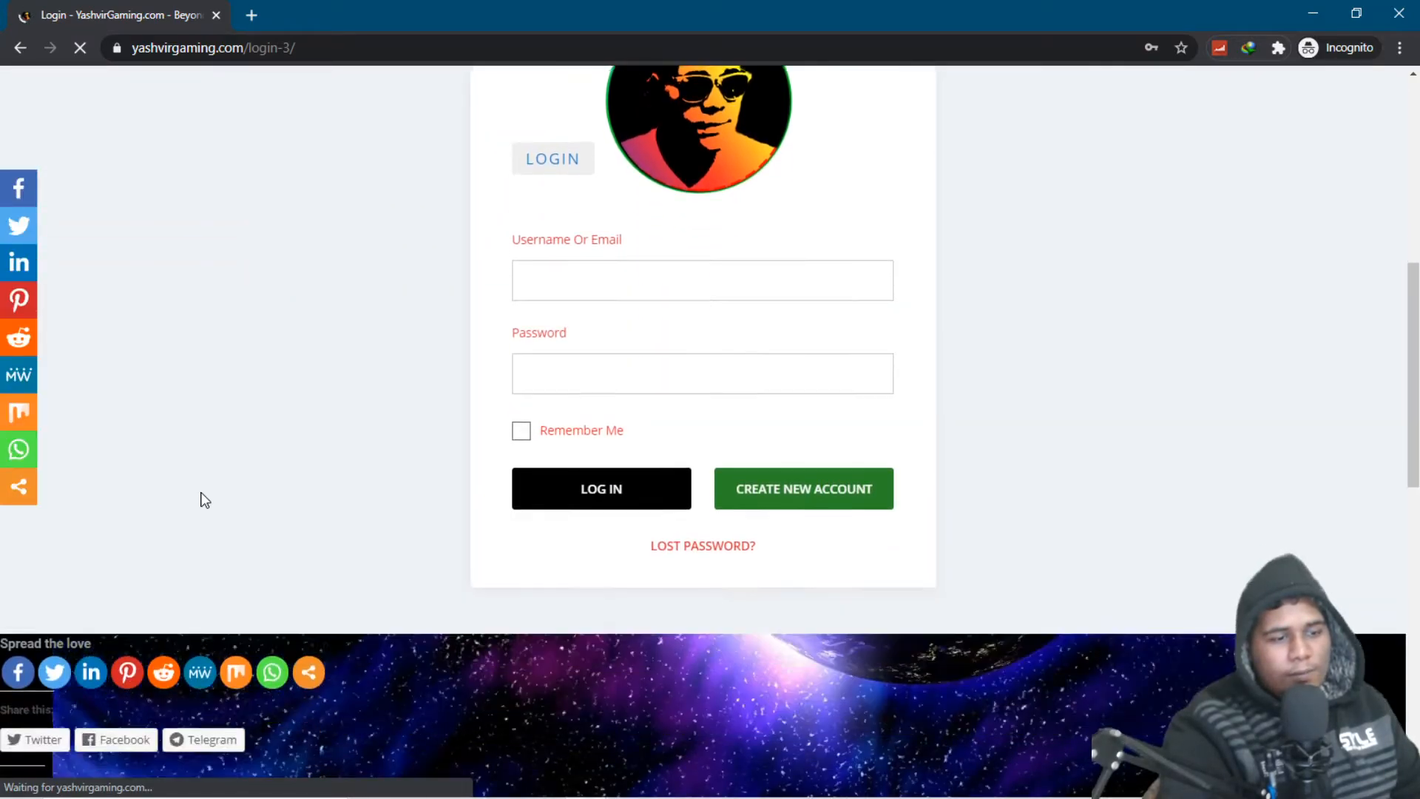
scroll(205, 508, "up", 2)
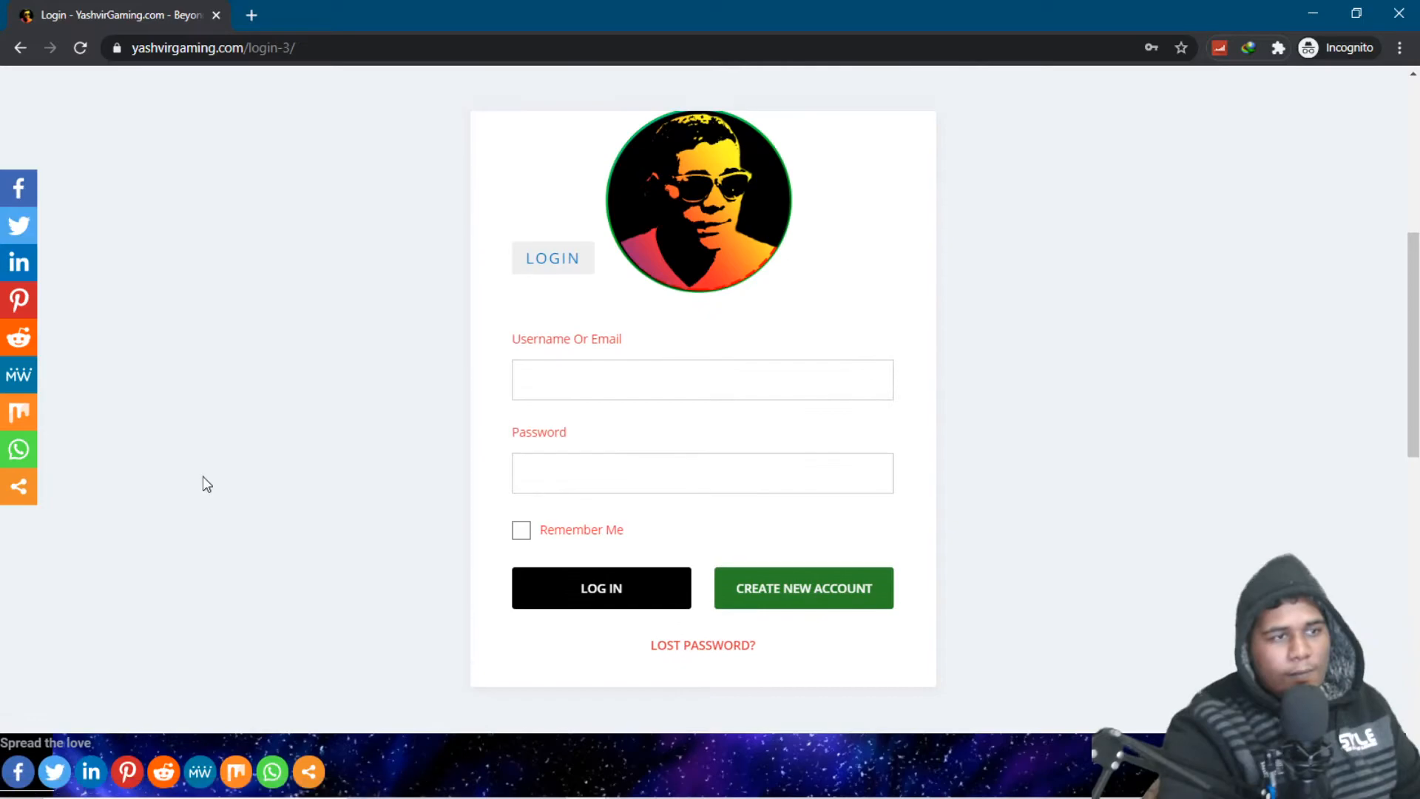
scroll(367, 594, "up", 3)
scroll(367, 595, "down", 4)
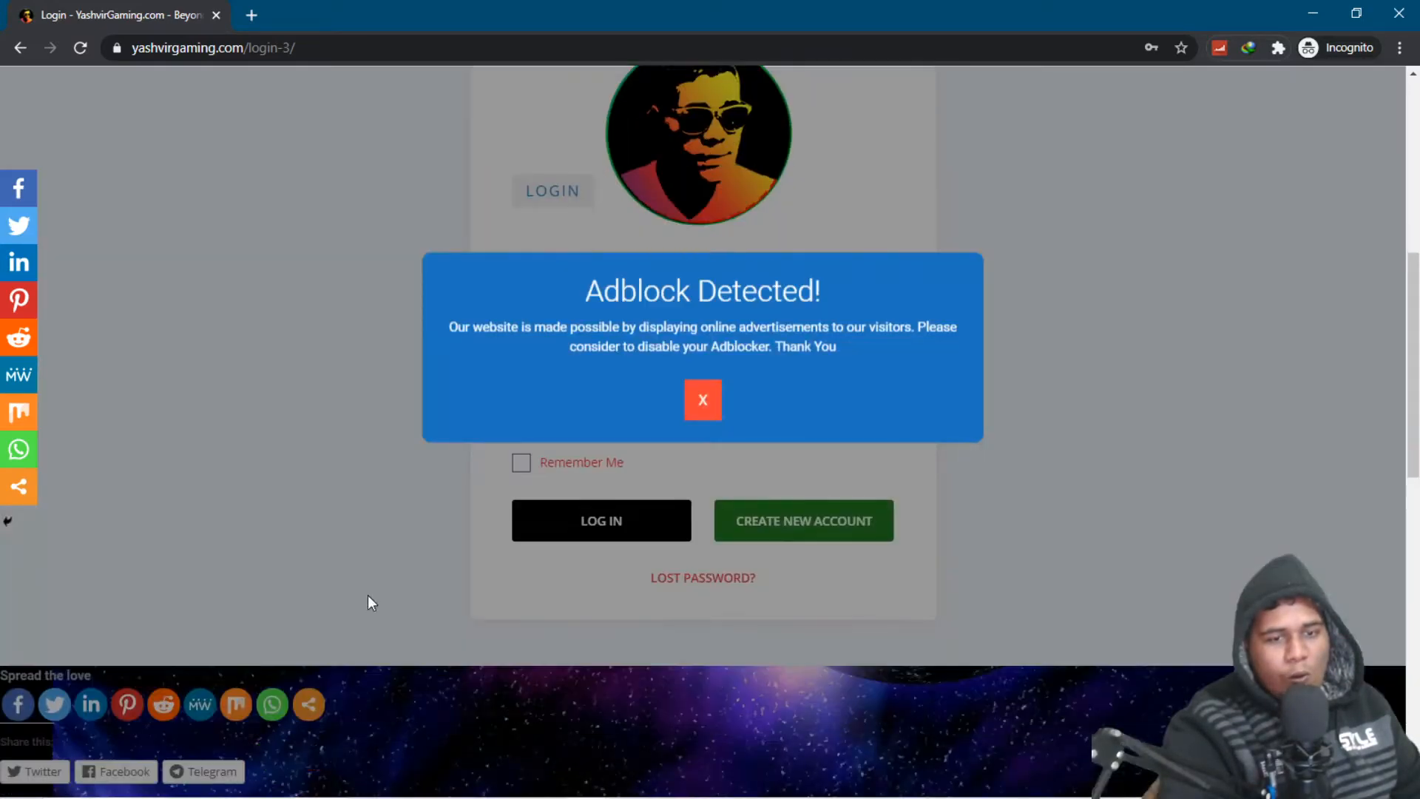
left_click(704, 401)
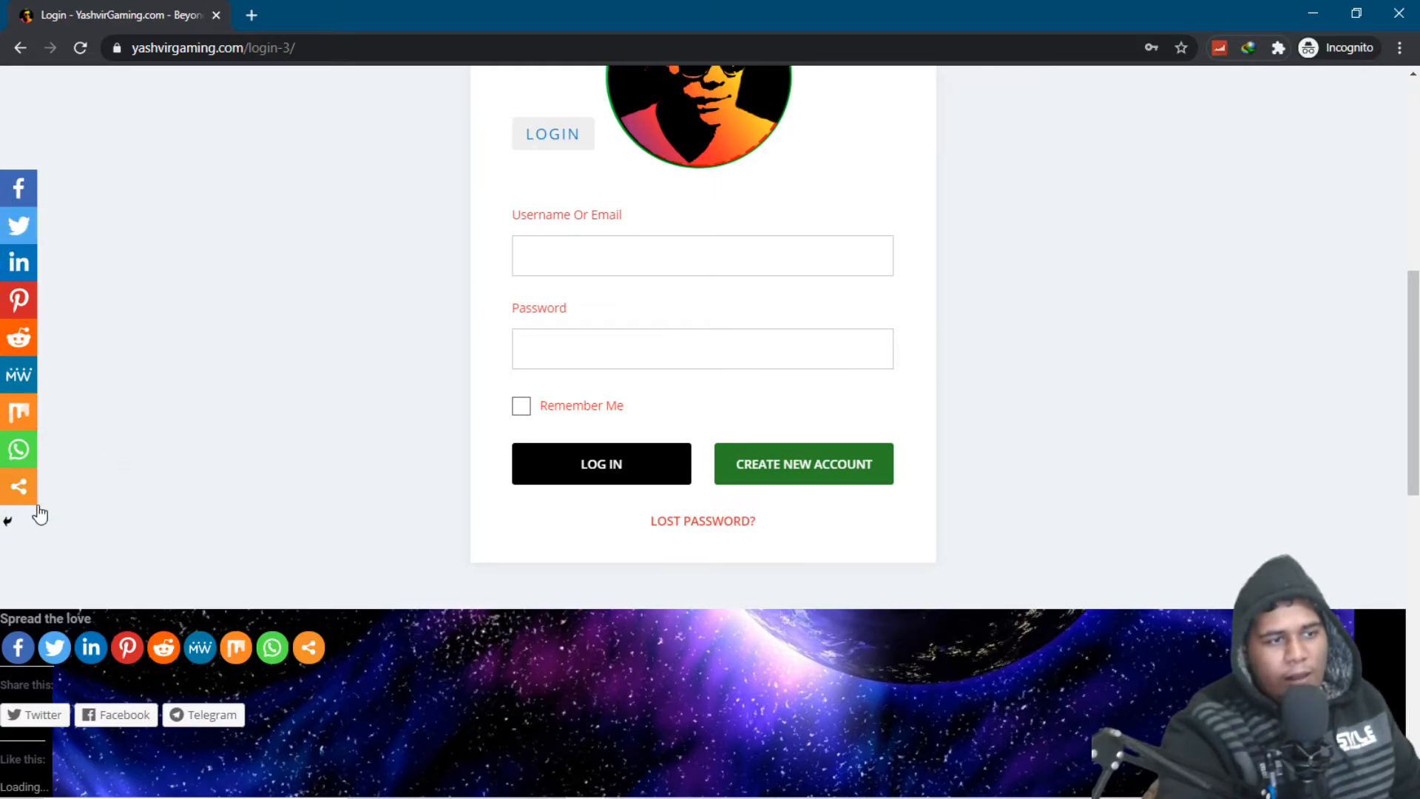
Inspect the site's header login popup, close it, and check the login page's form again for social login.
scroll(300, 501, "up", 8)
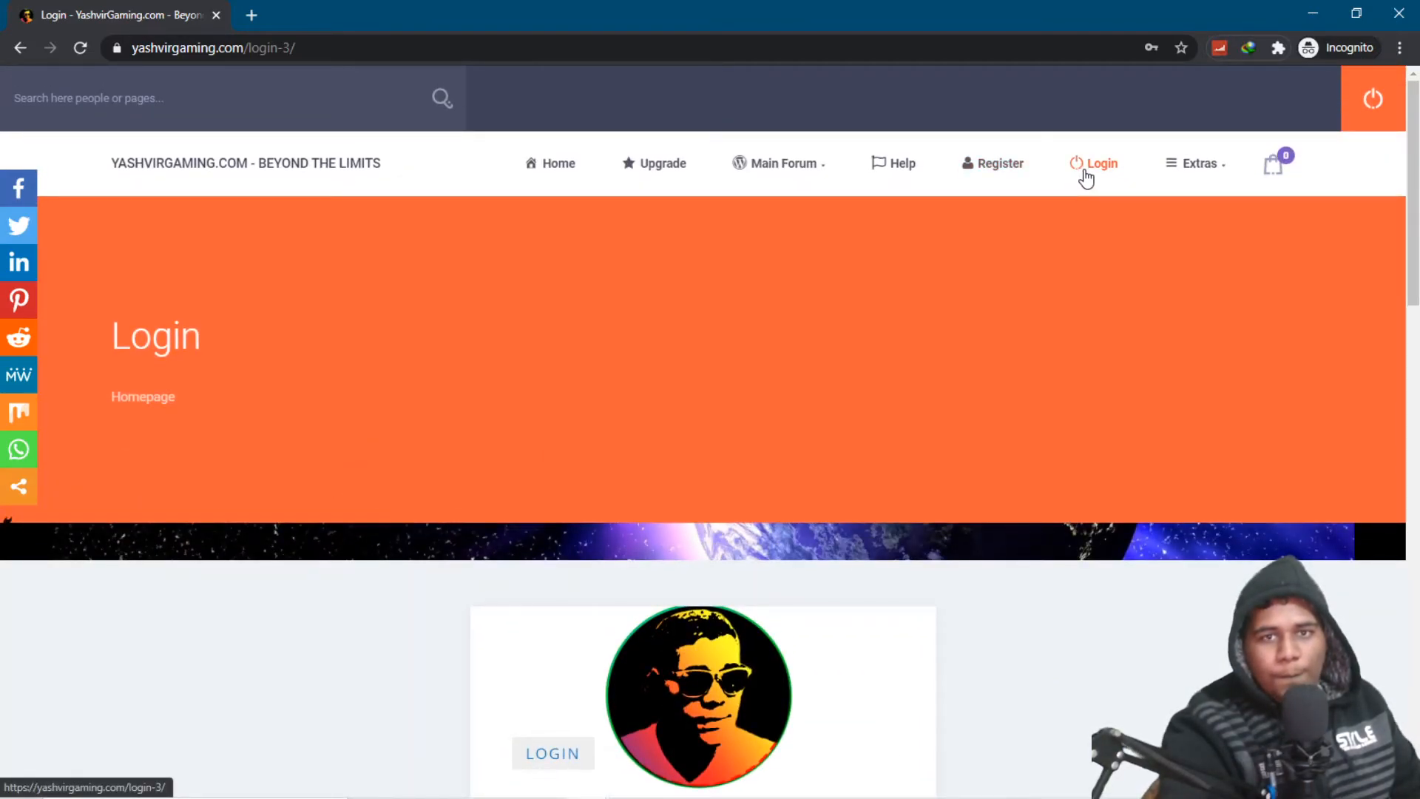
left_click(1357, 112)
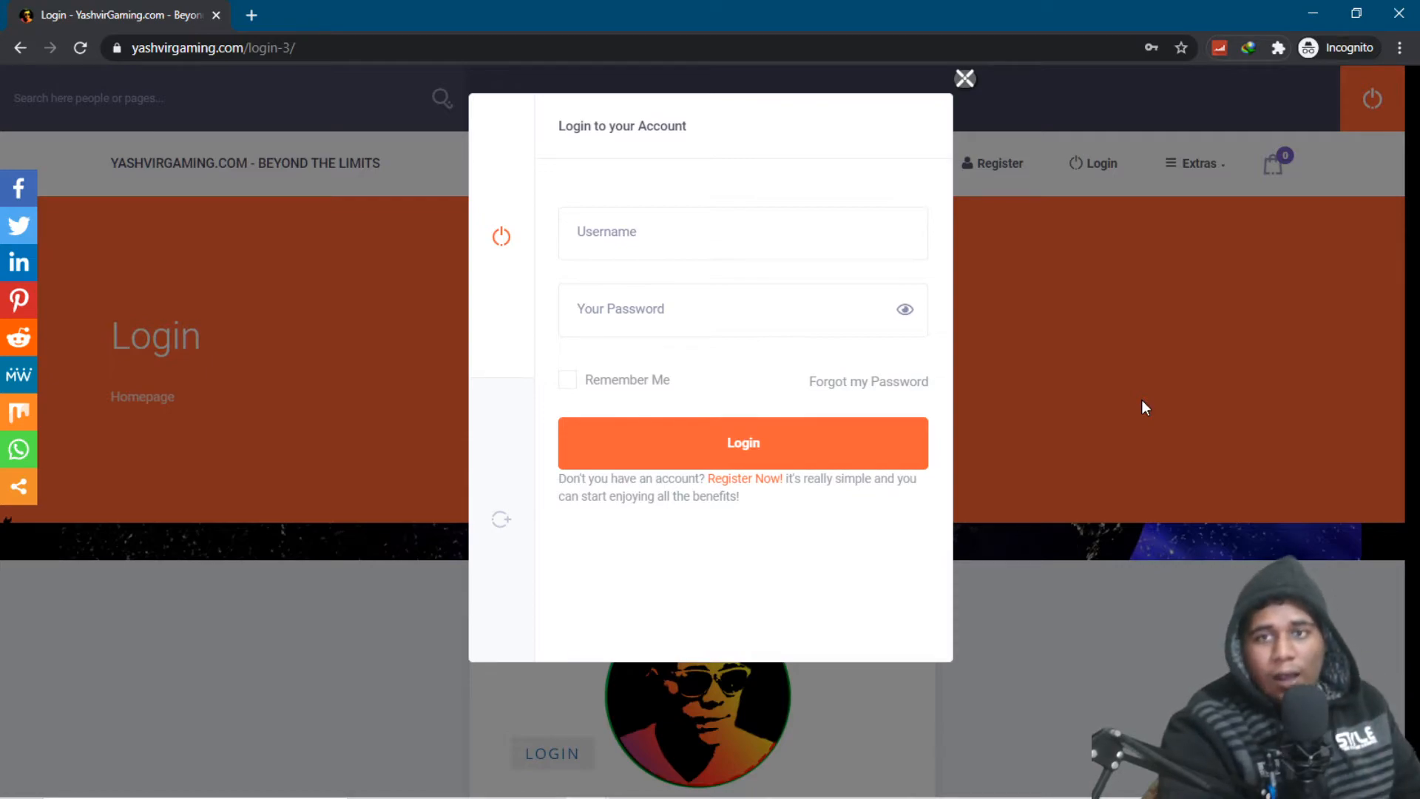
left_click(964, 79)
scroll(1376, 434, "down", 12)
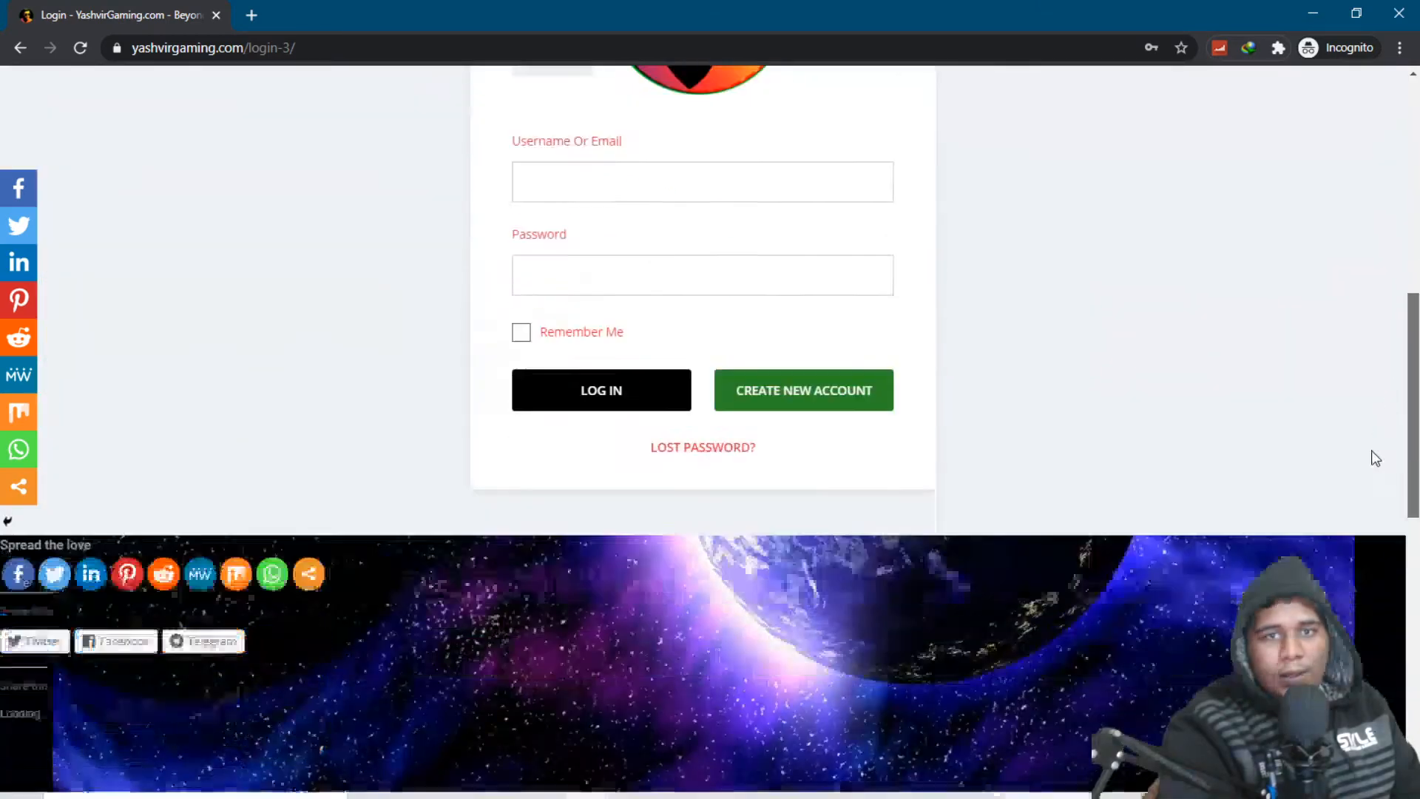
scroll(1381, 429, "up", 3)
scroll(1380, 429, "up", 10)
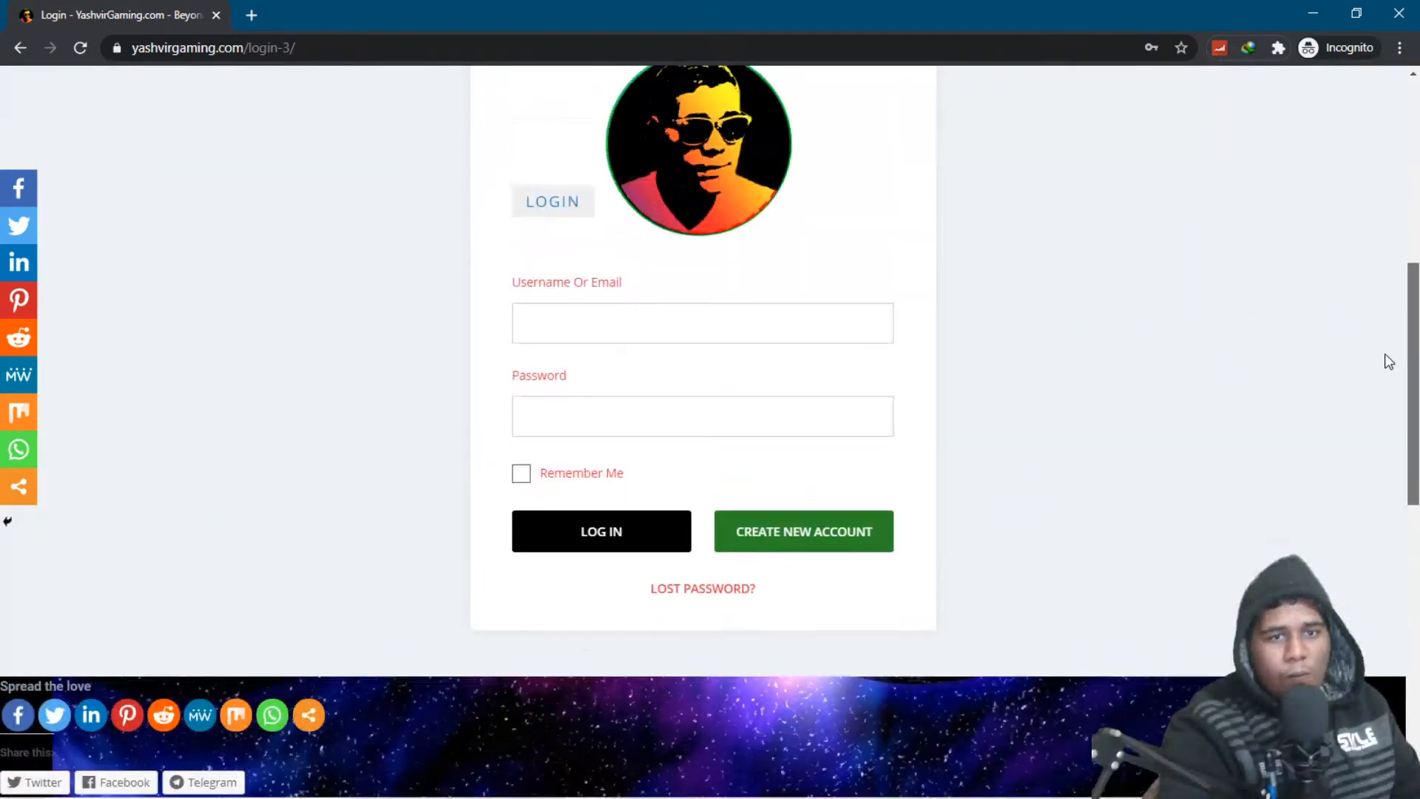
Go to the site's home page, close the Adblock notice, and open the login page from the forum's green bar.
left_click(574, 166)
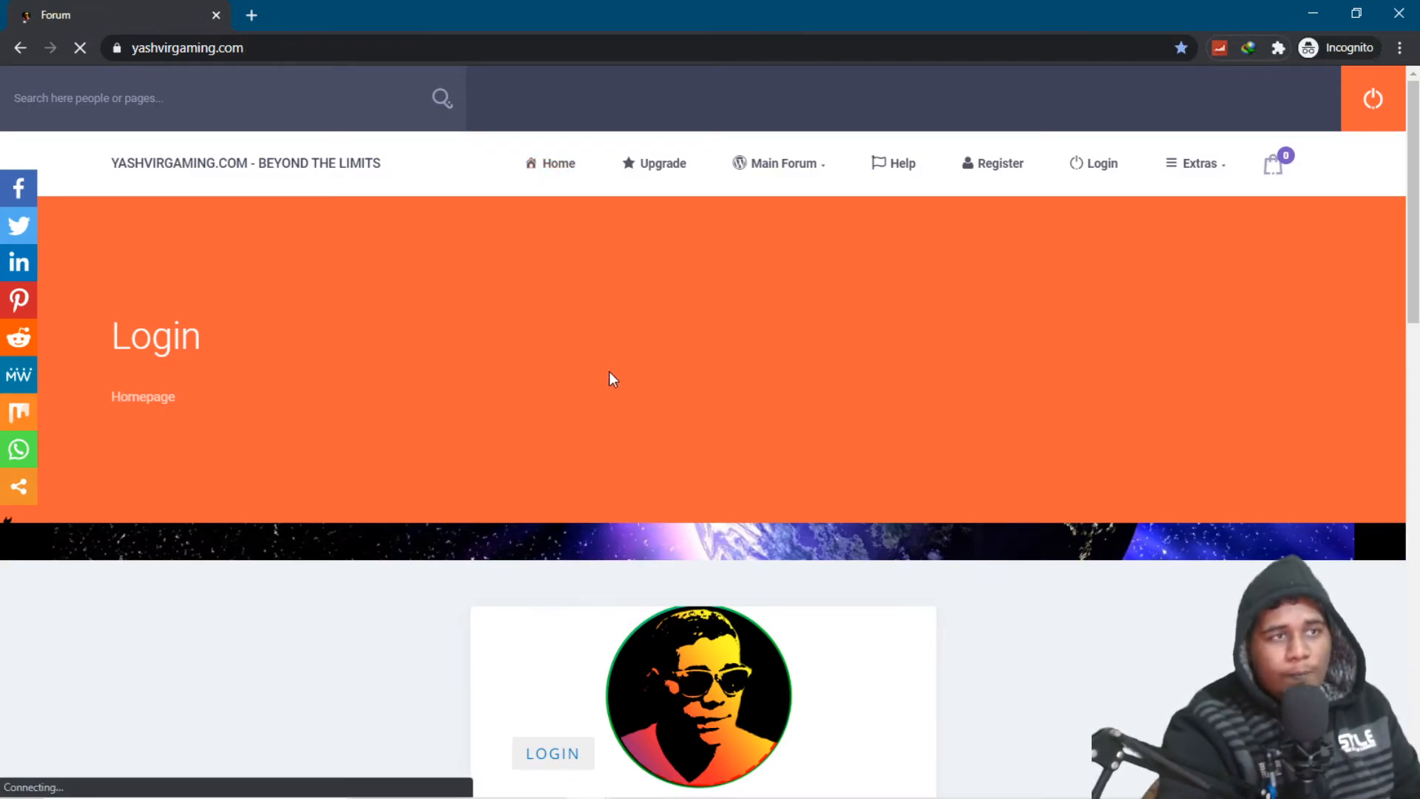
scroll(450, 500, "down", 6)
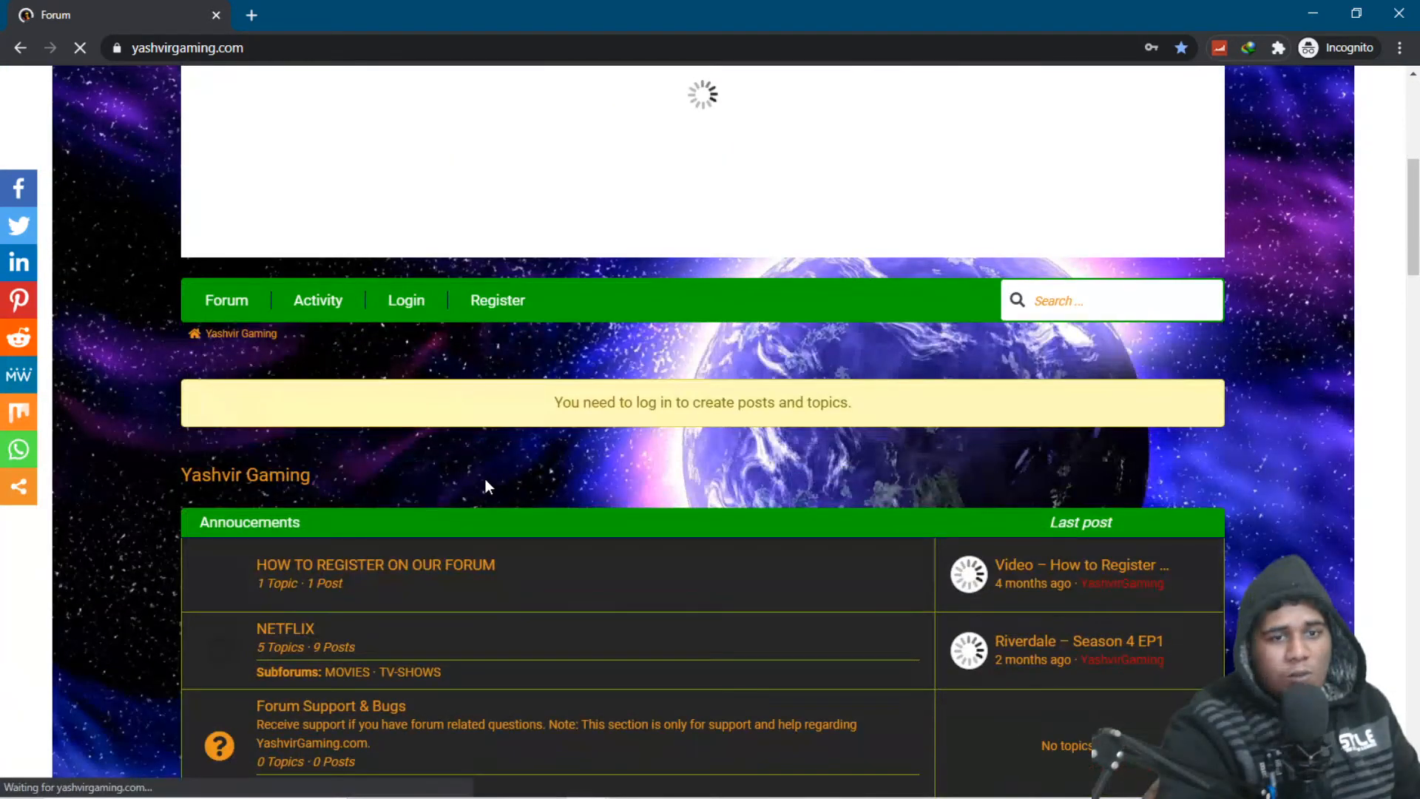
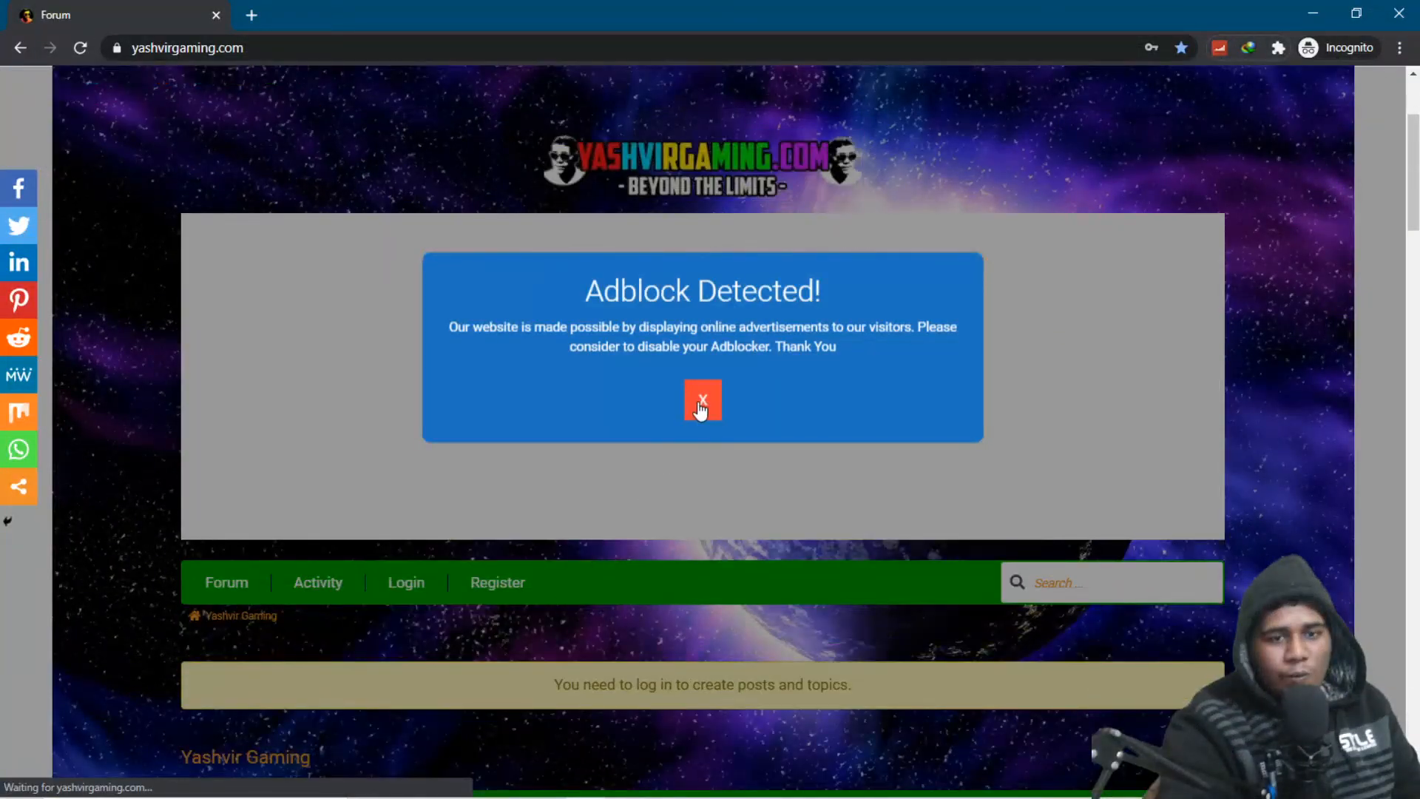
left_click(700, 407)
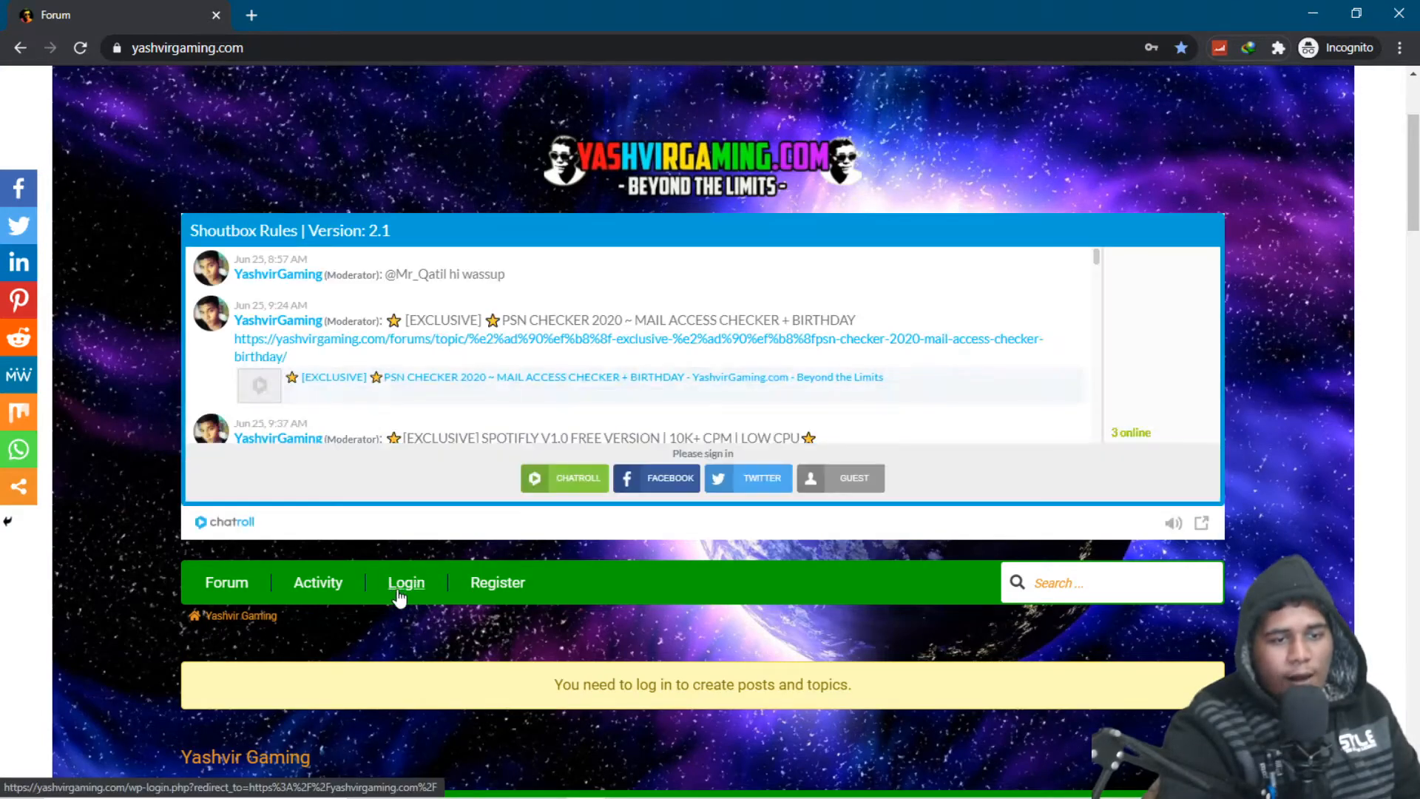
left_click(405, 588)
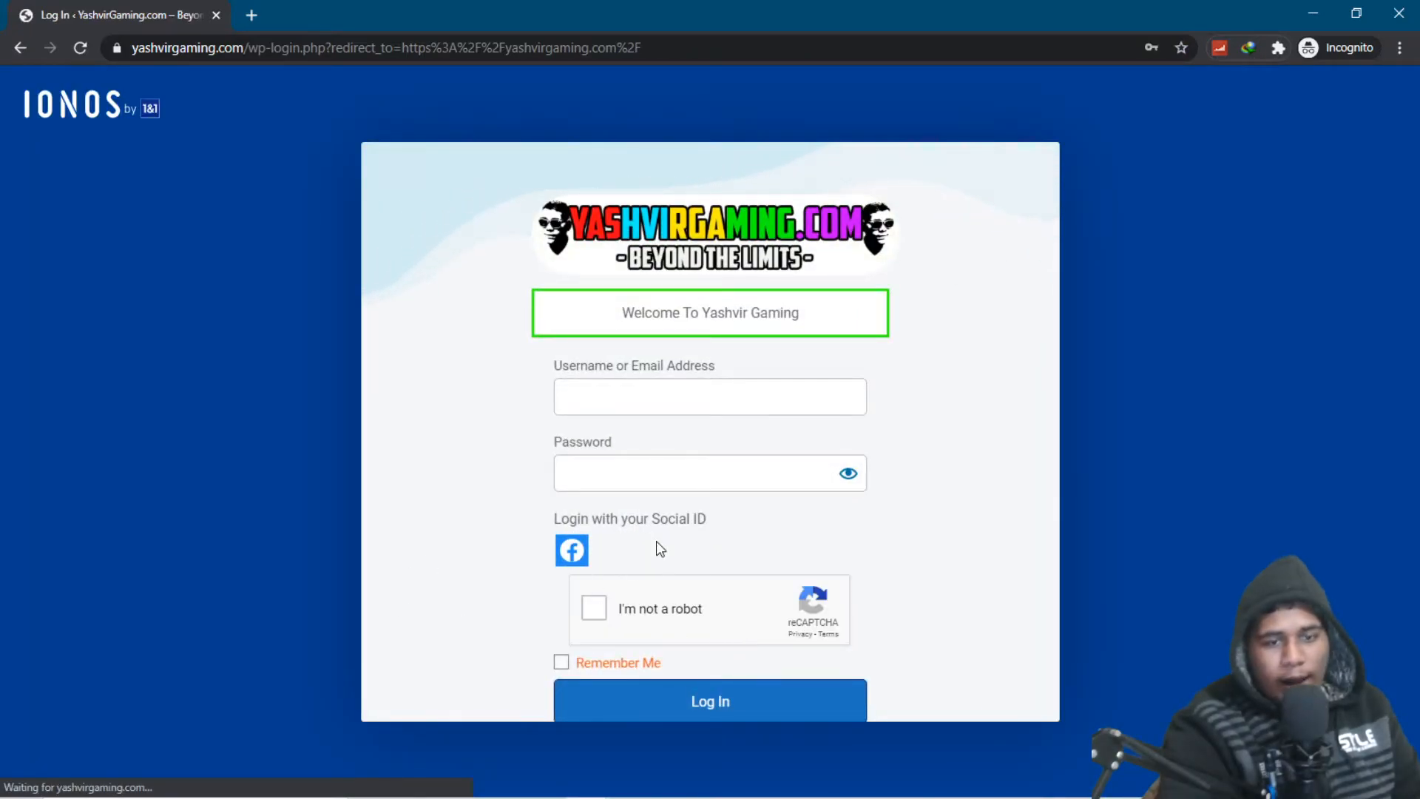
Try the Facebook icon under Login with your Social ID, then close the Facebook login window and the incognito window.
left_click(573, 551)
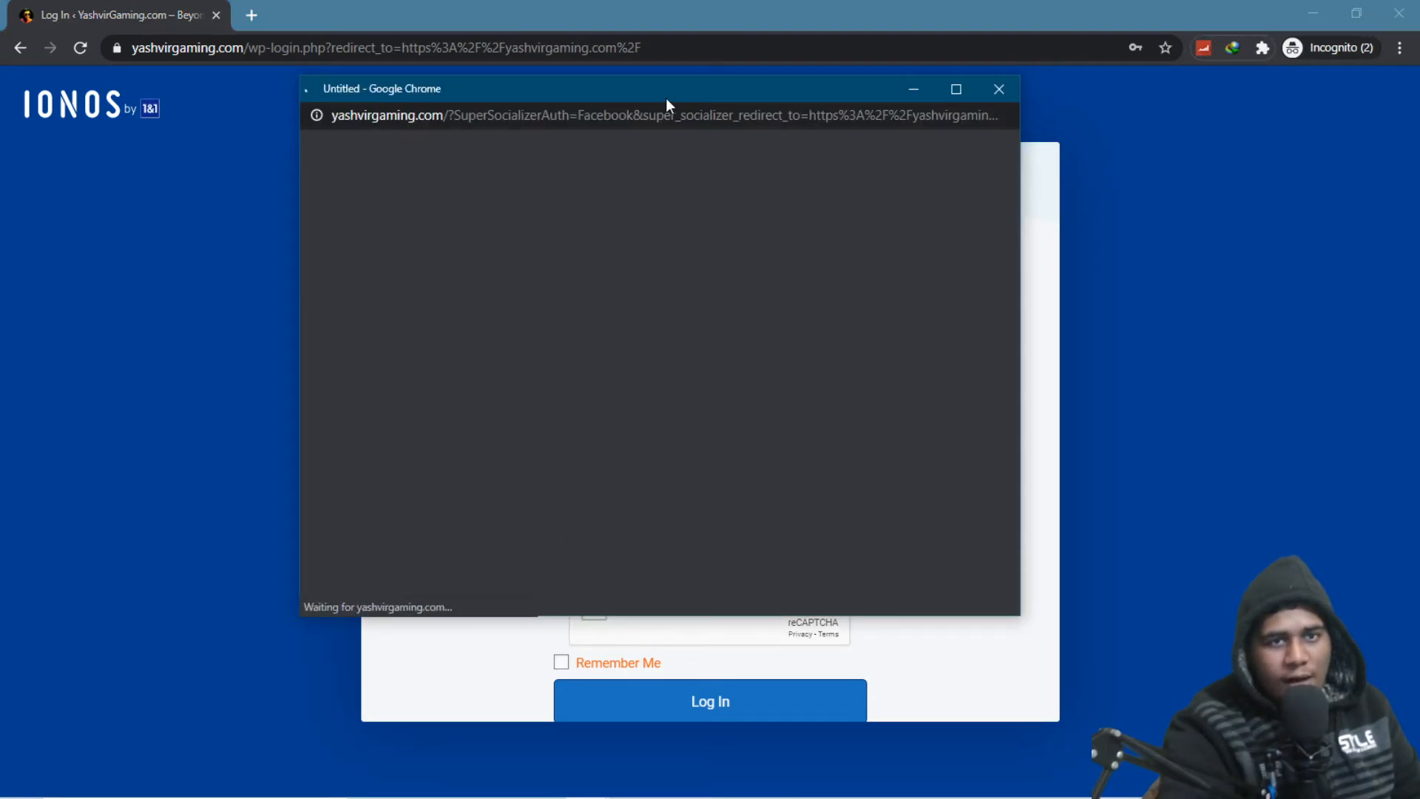
left_click_drag(670, 95, 686, 189)
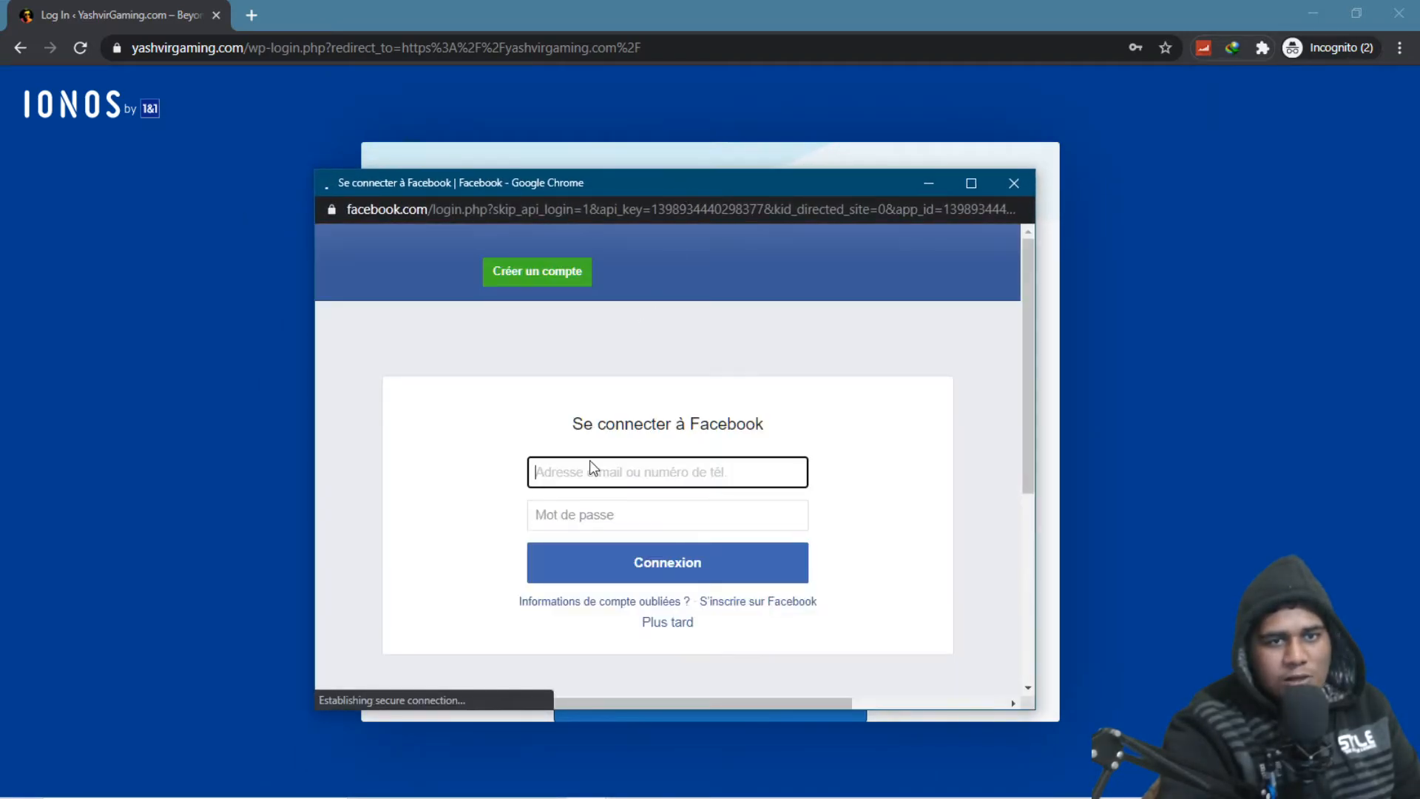
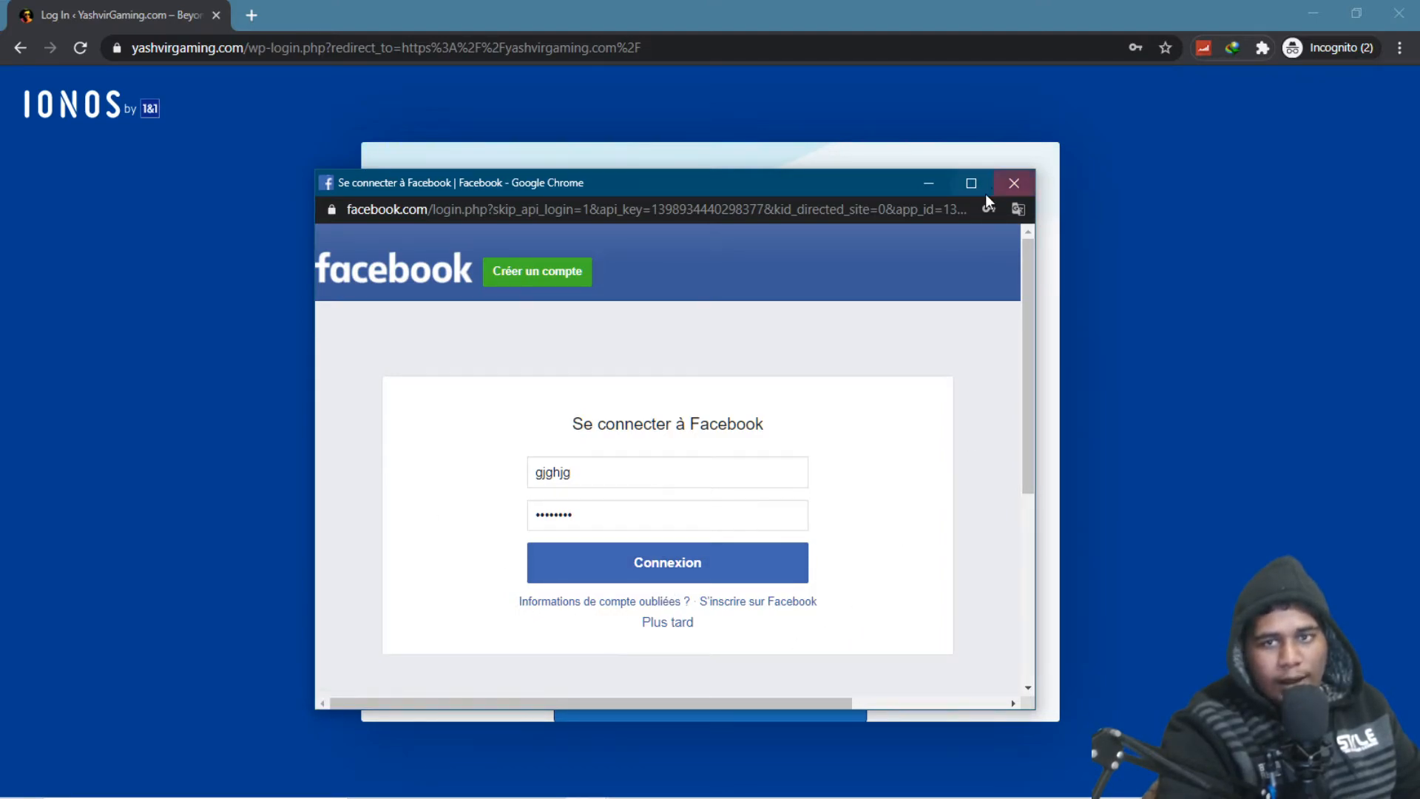
left_click(1012, 183)
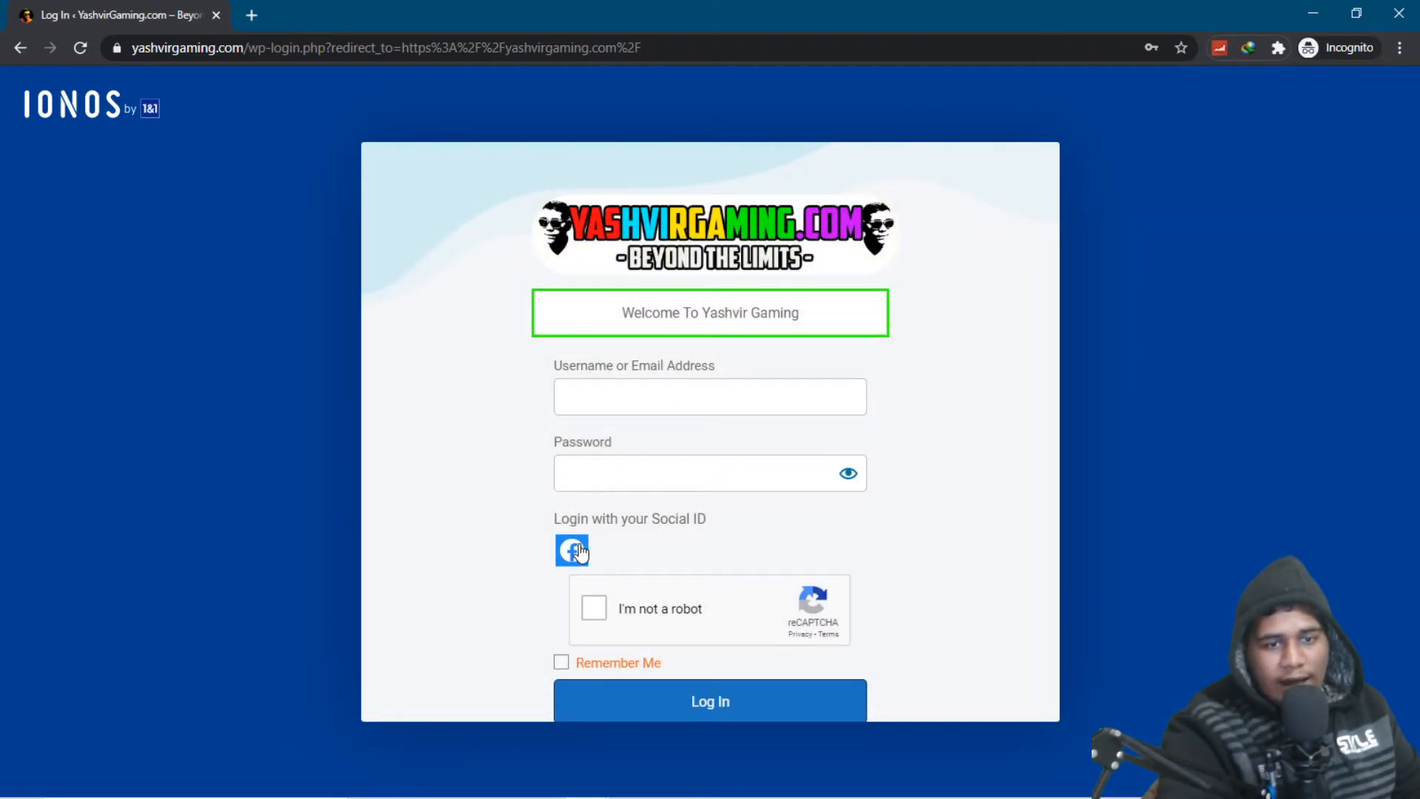
left_click_drag(570, 523, 657, 523)
left_click(662, 523)
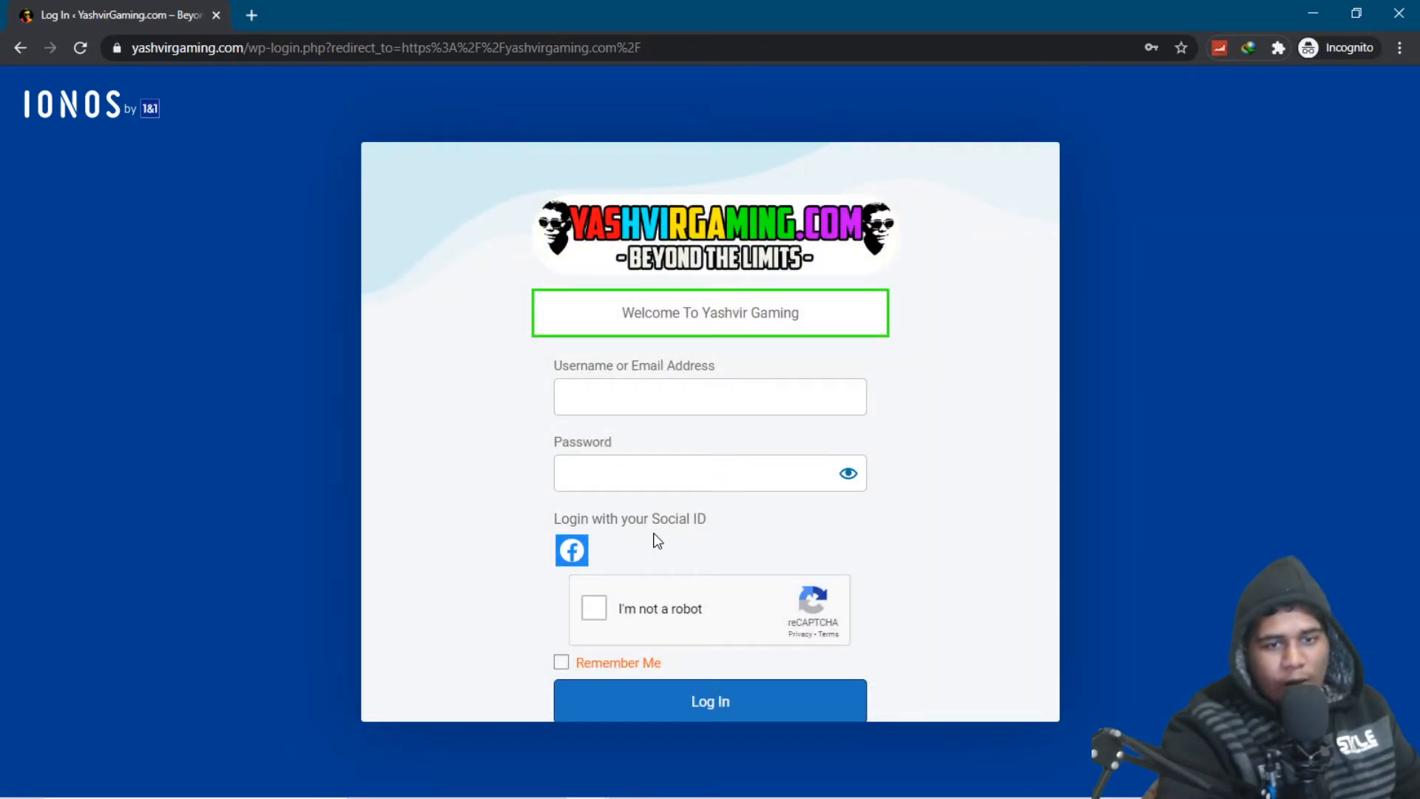
left_click(1401, 13)
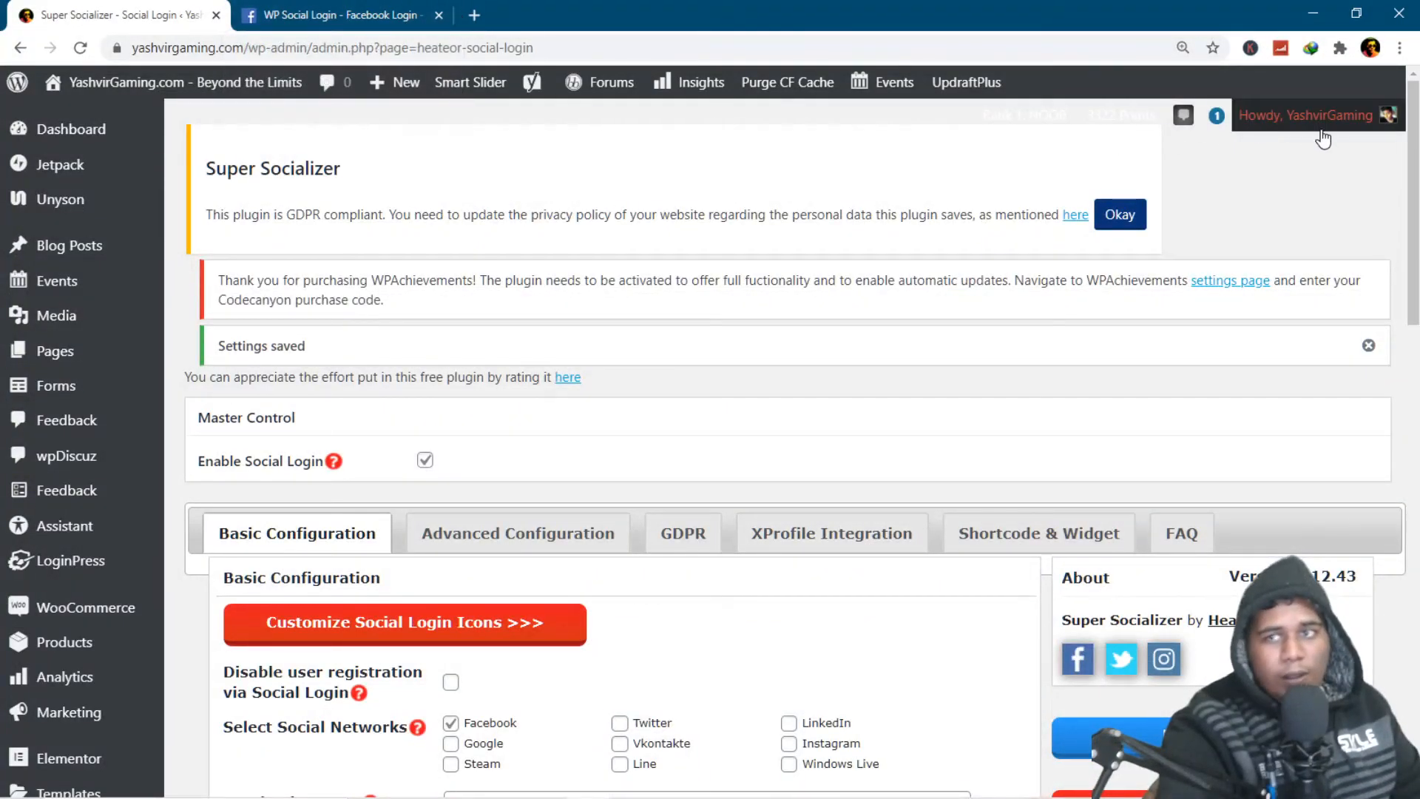
Log out of the WordPress admin account and open the login page from the forum's green bar.
mouse_move(1306, 115)
left_click(1259, 237)
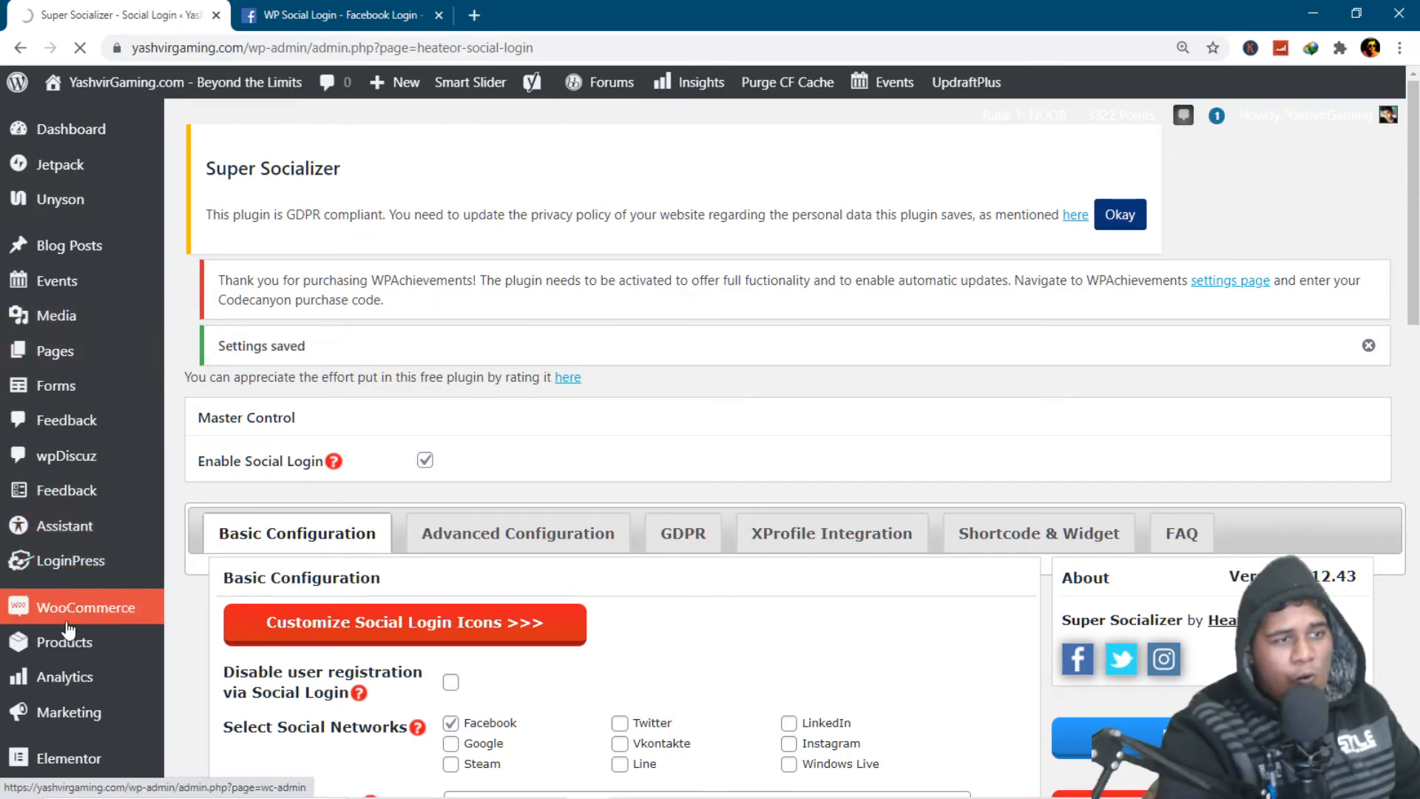
scroll(70, 636, "down", 5)
scroll(70, 653, "down", 12)
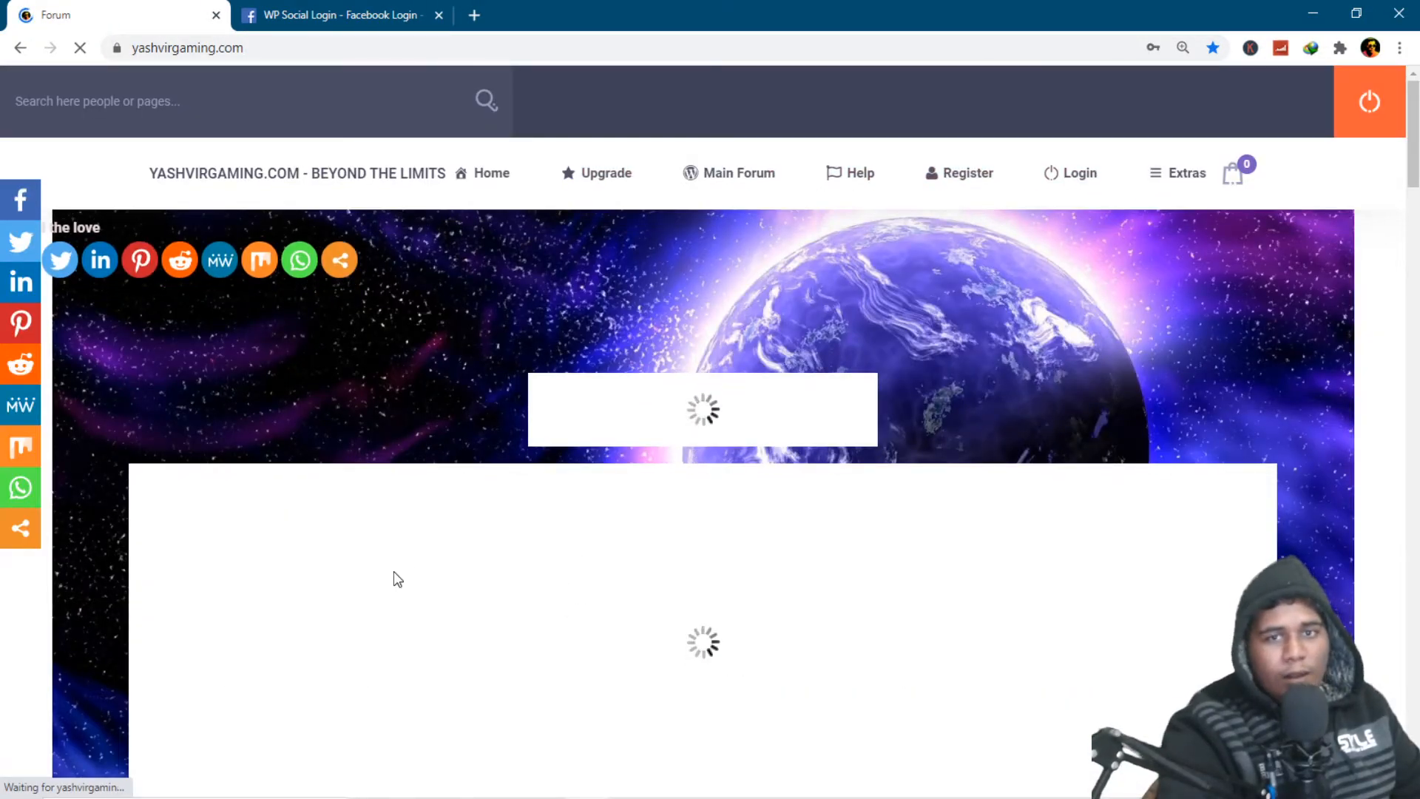
scroll(393, 573, "down", 5)
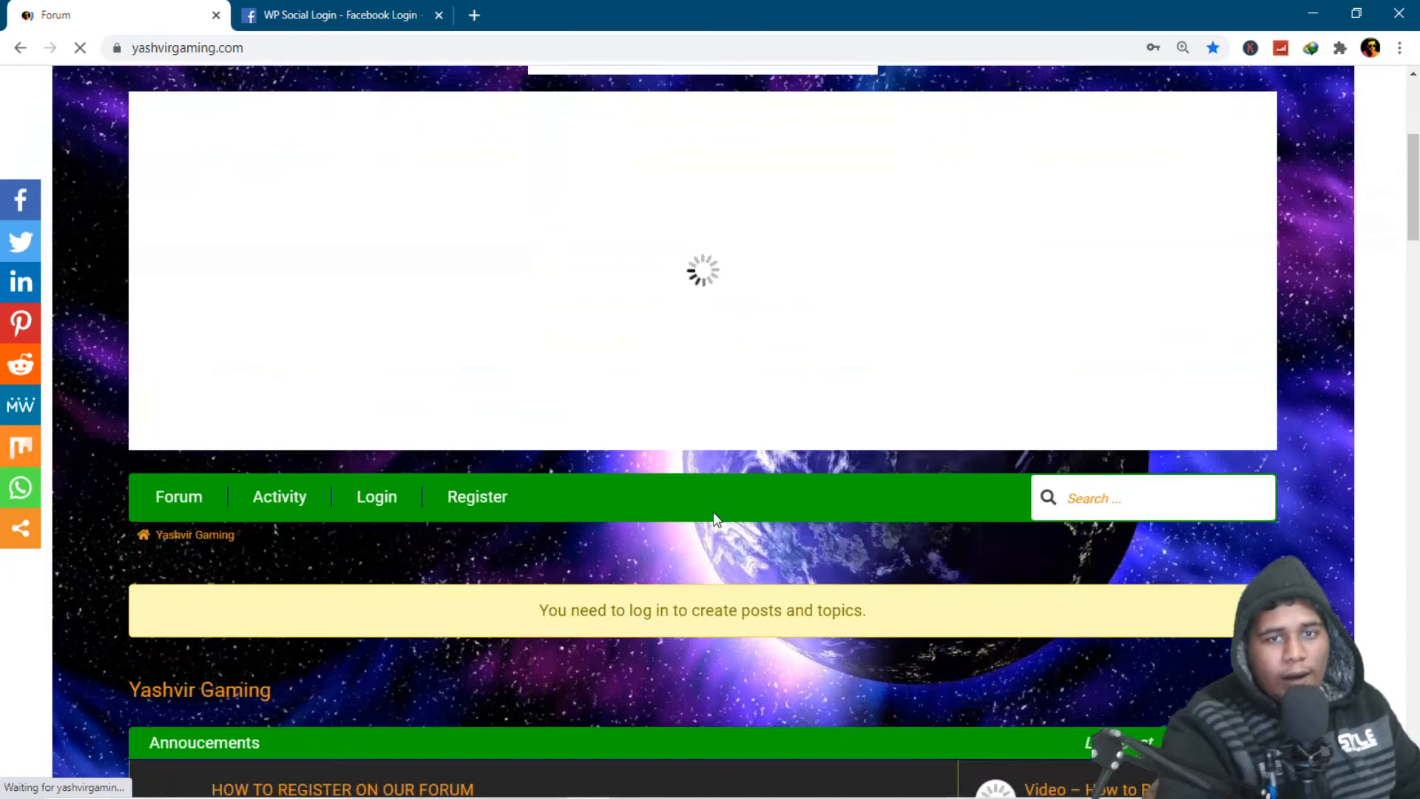
left_click(374, 506)
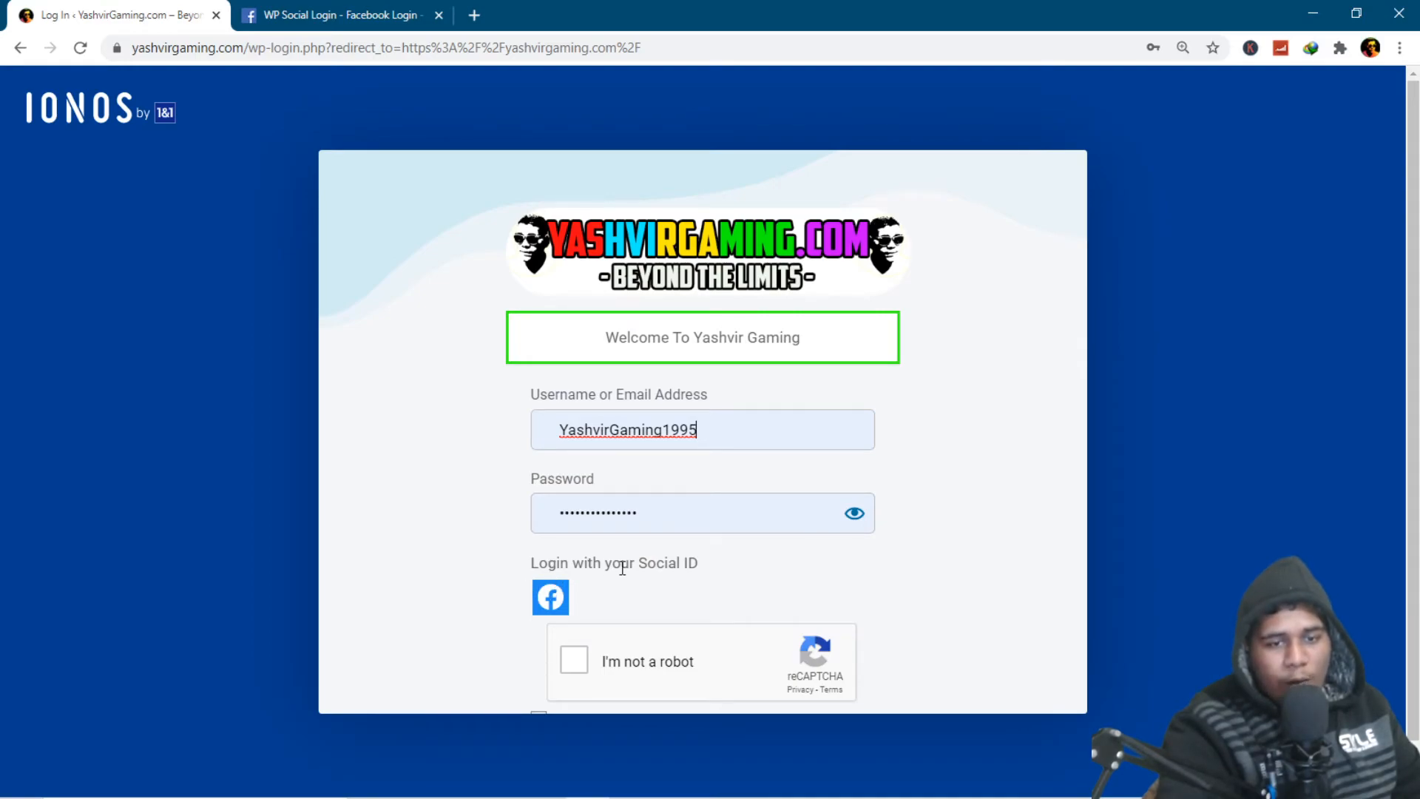
Start the Facebook login and examine which account information WP Social Login requests, including its editable permissions.
left_click(550, 597)
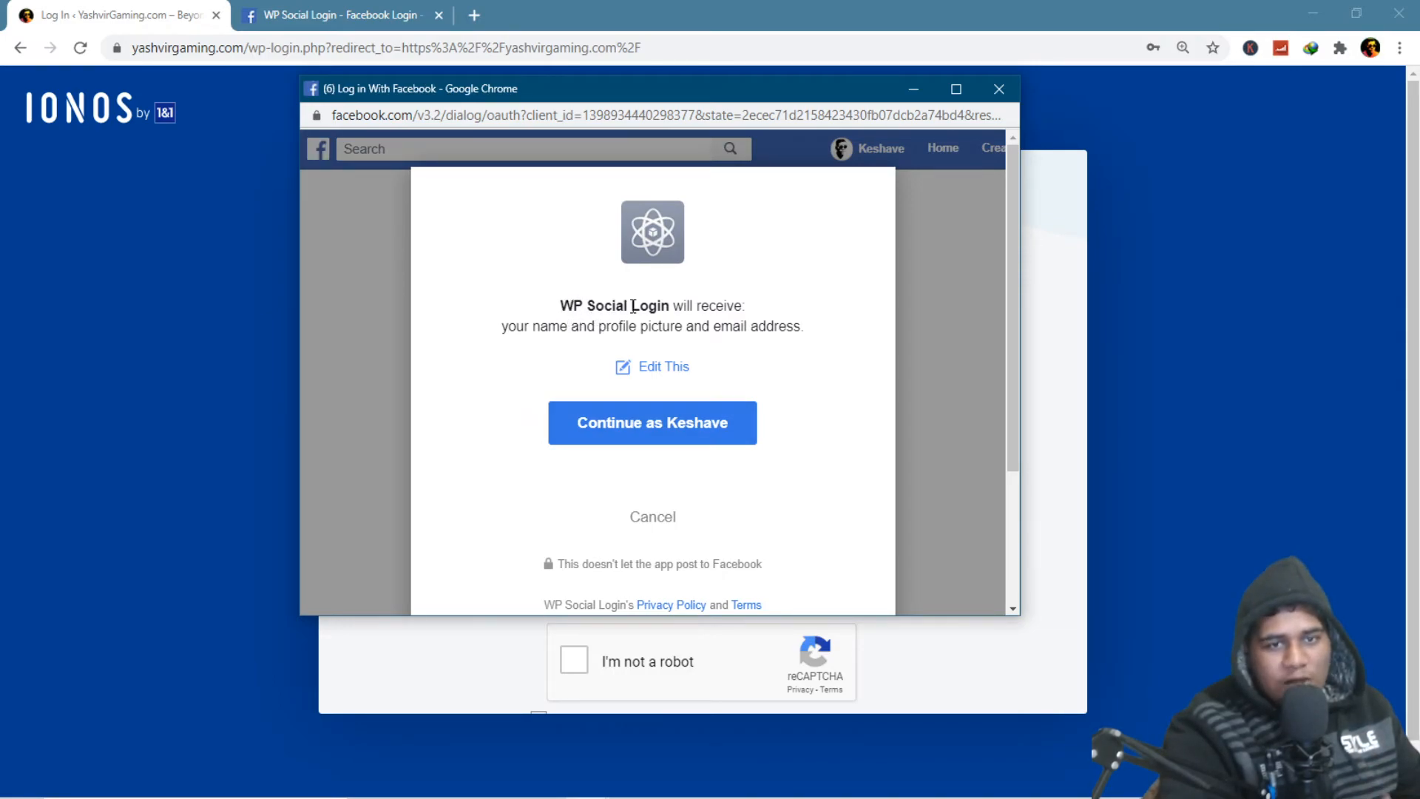
left_click_drag(537, 330, 649, 326)
left_click(663, 366)
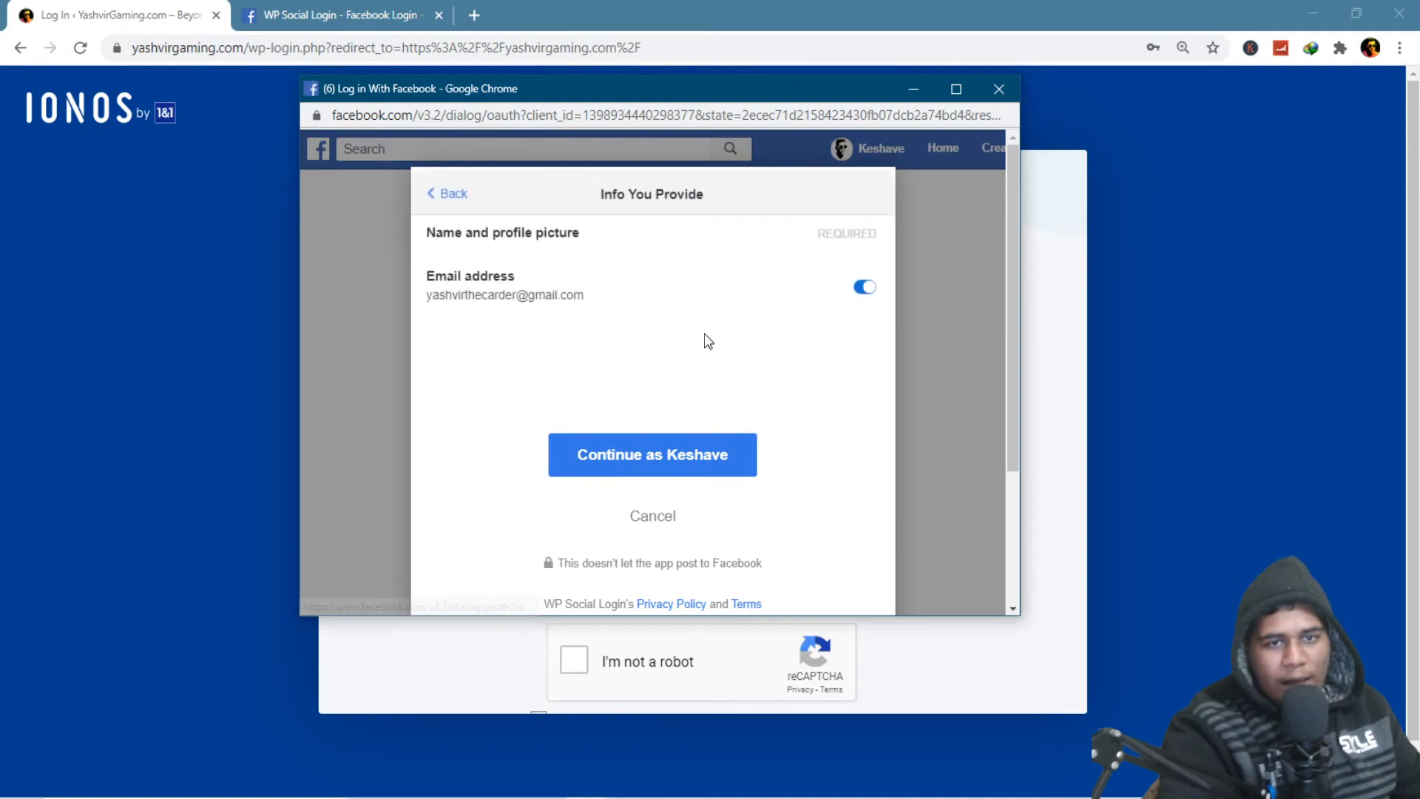
left_click(447, 190)
left_click_drag(525, 332, 686, 352)
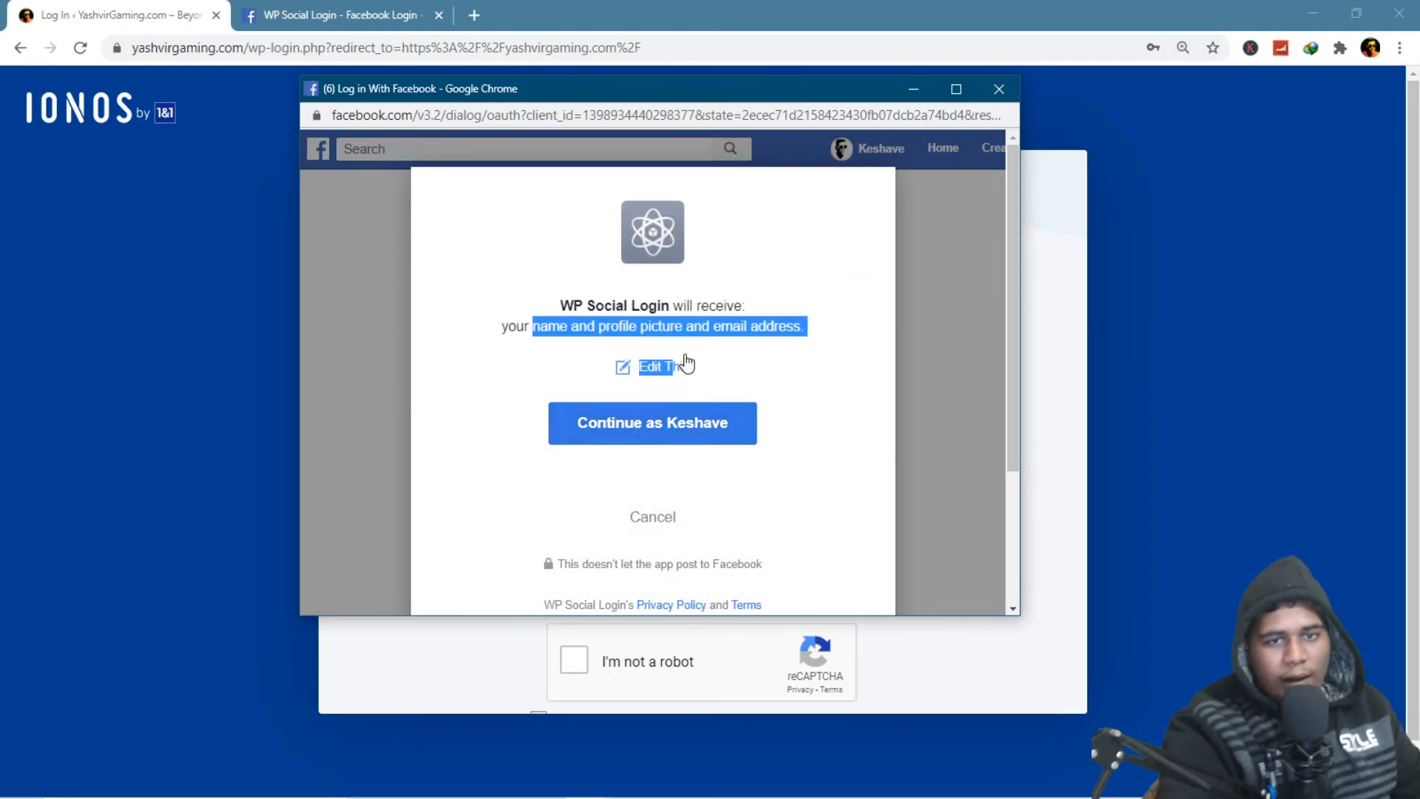
left_click(675, 296)
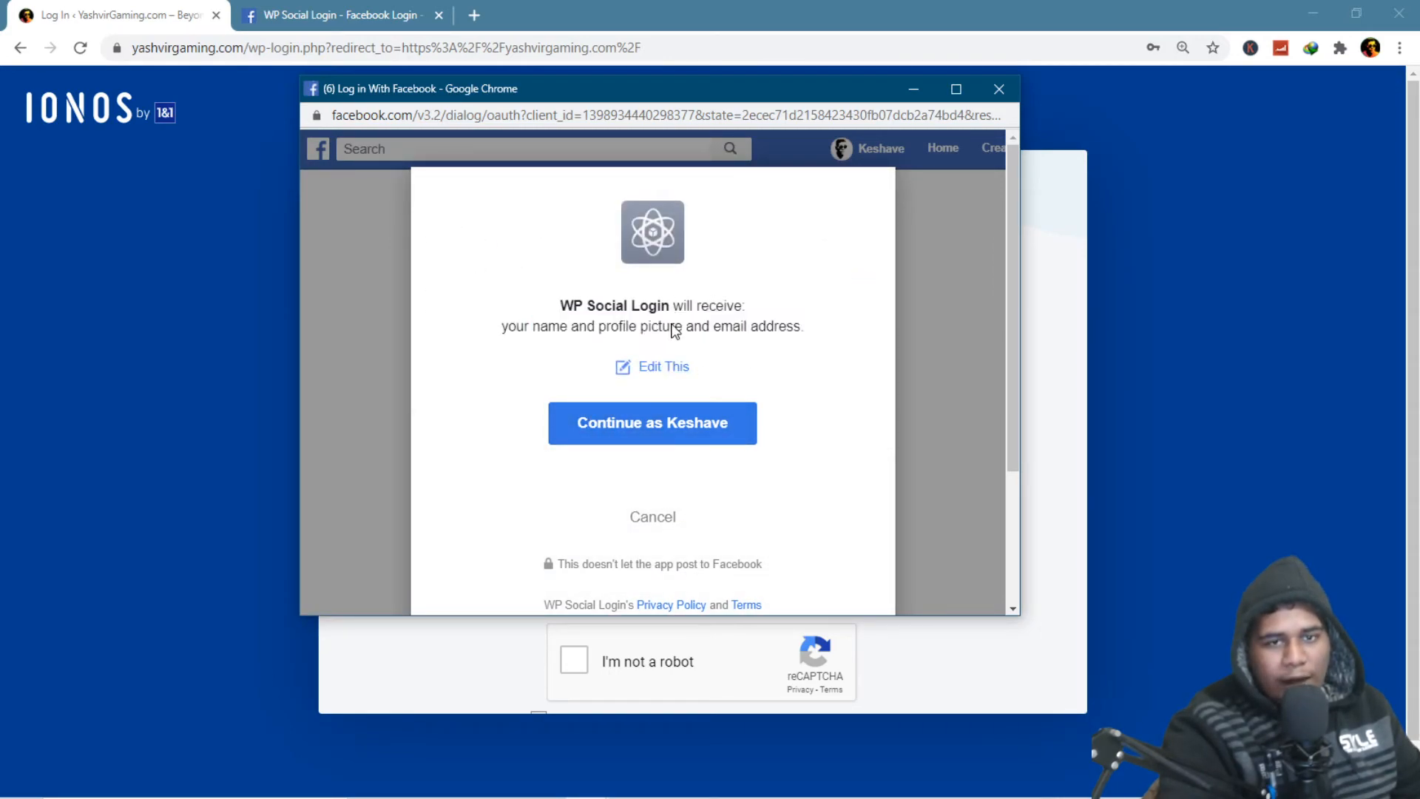
Approve WP Social Login's Facebook request to finish logging in, then check the account menu on the site's home page.
left_click(658, 433)
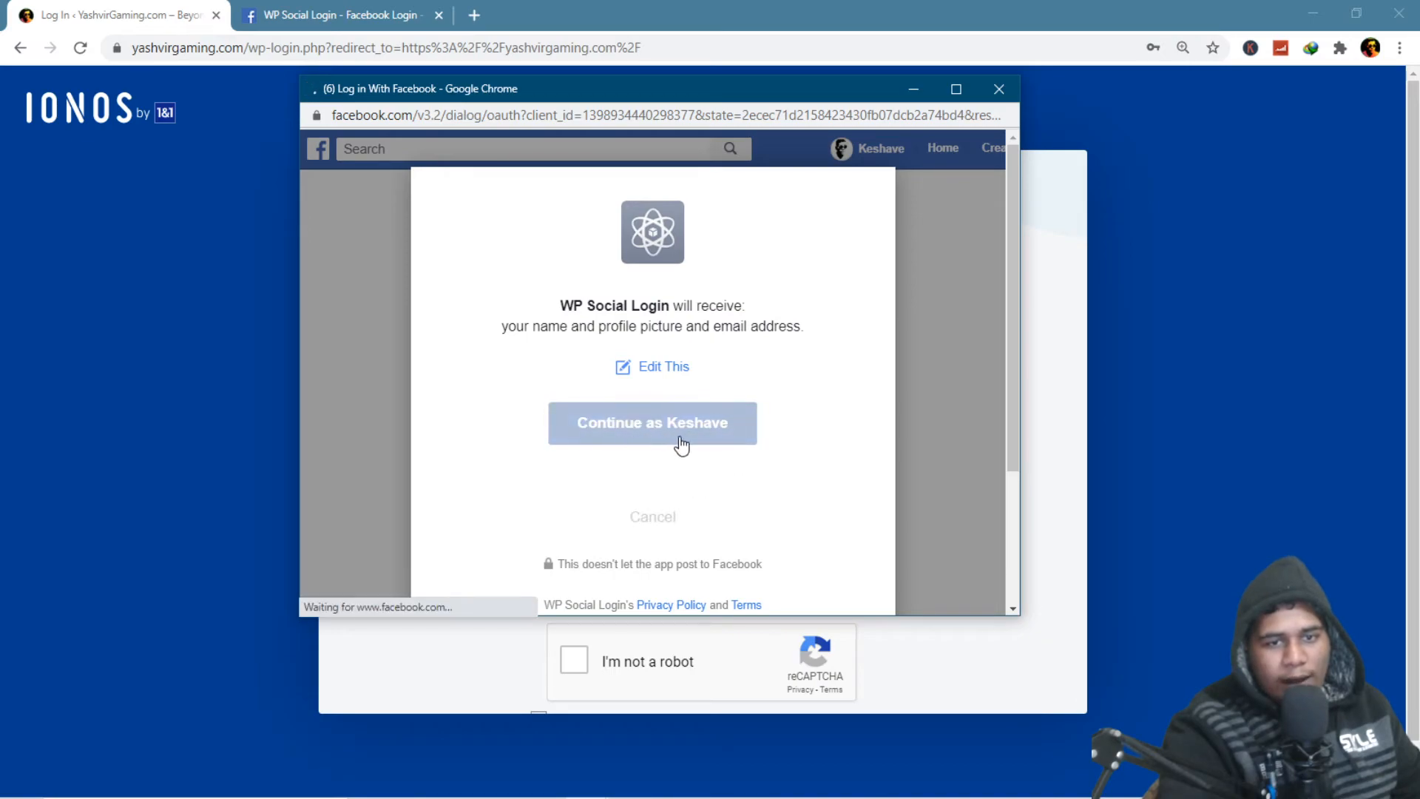
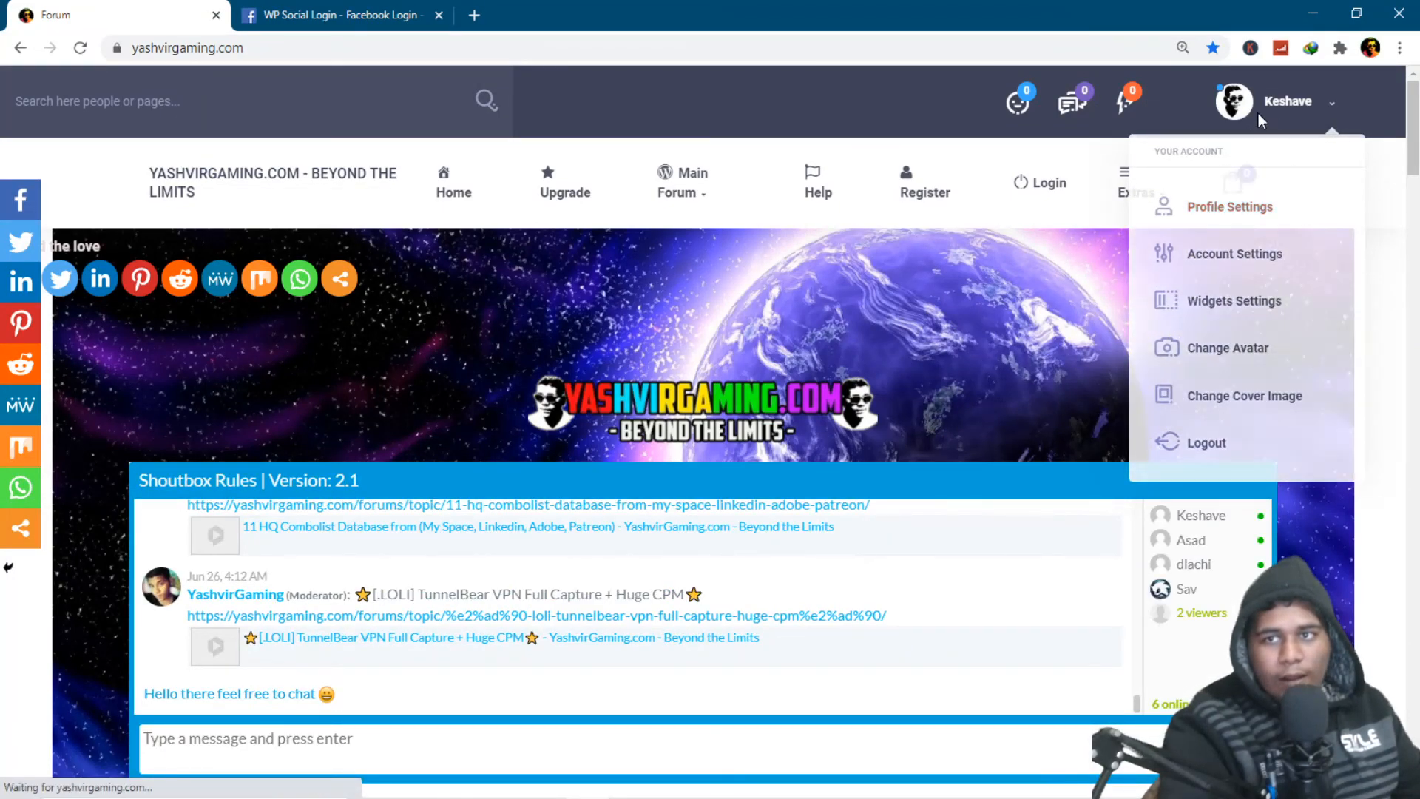
left_click(1271, 111)
left_click(1267, 118)
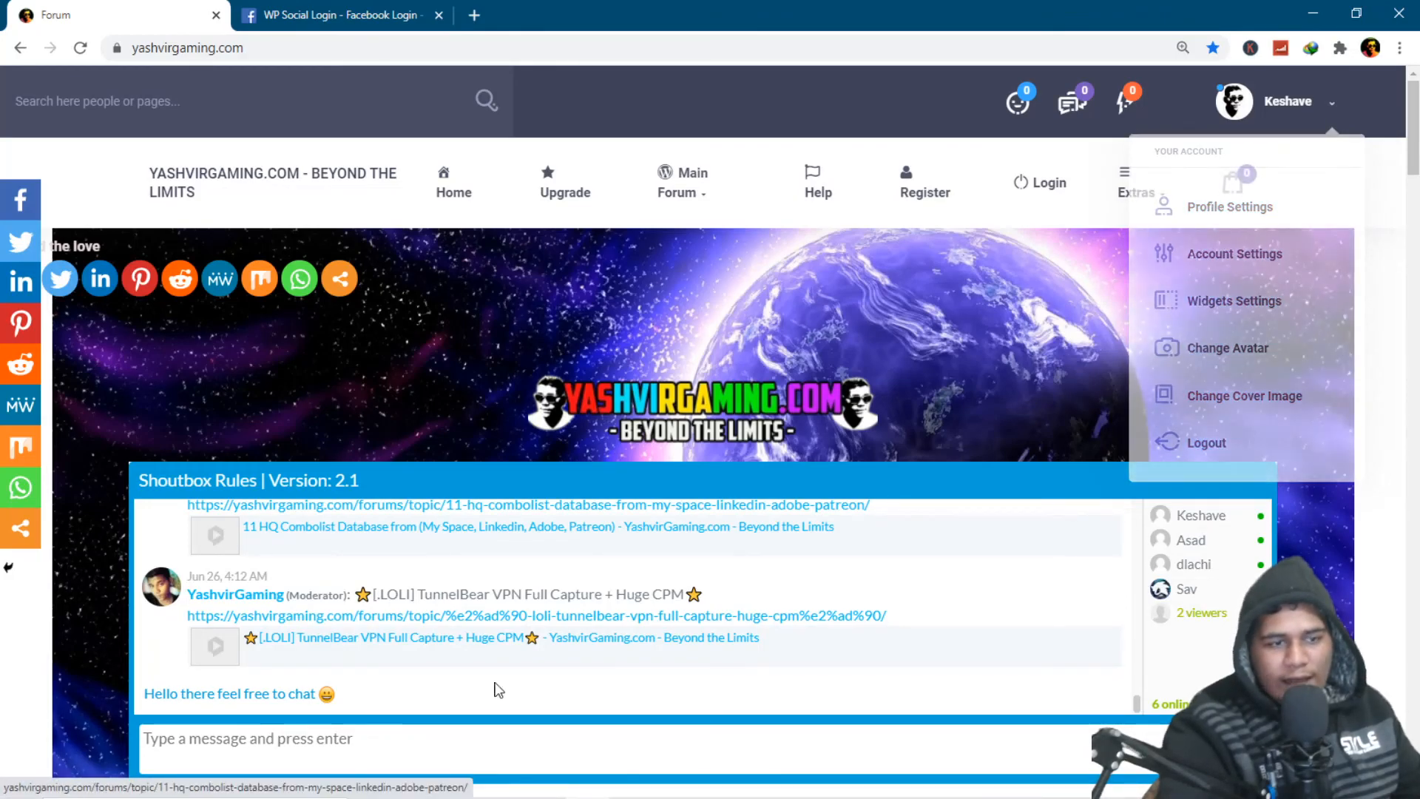
Post the message "Hello Everybody" in the forum's shoutbox, then minimize the browser window.
scroll(140, 675, "down", 2)
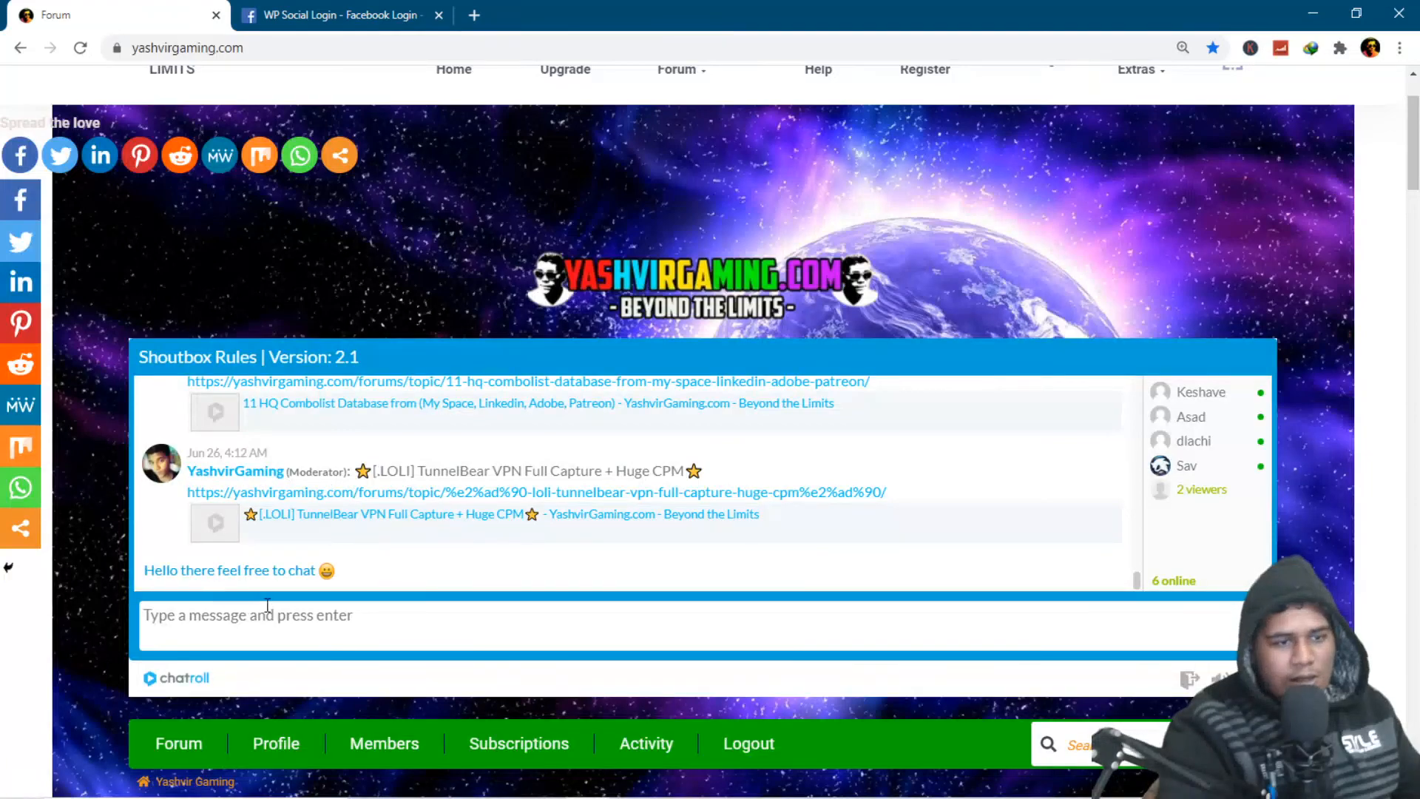
left_click(302, 608)
type("Hello Everybody")
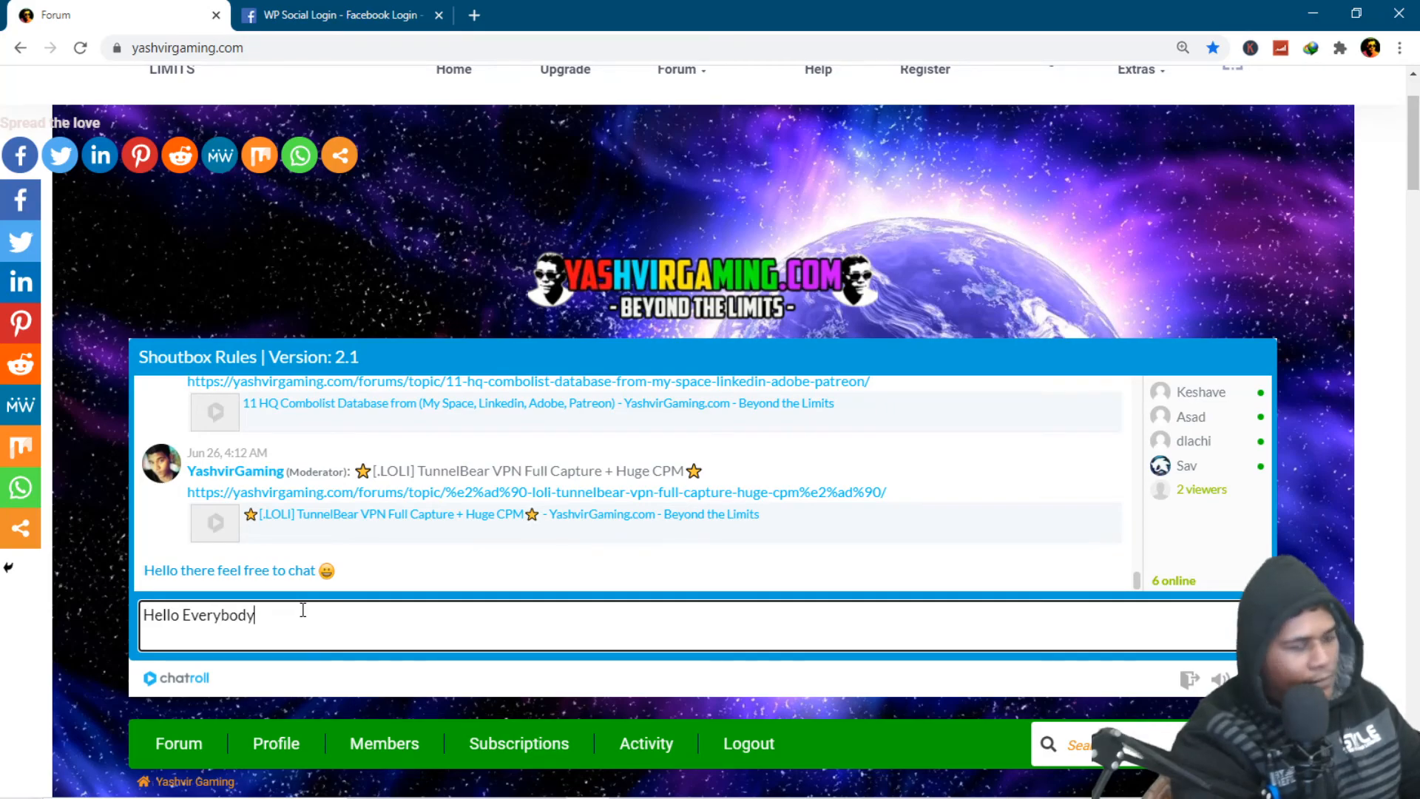
key("Return")
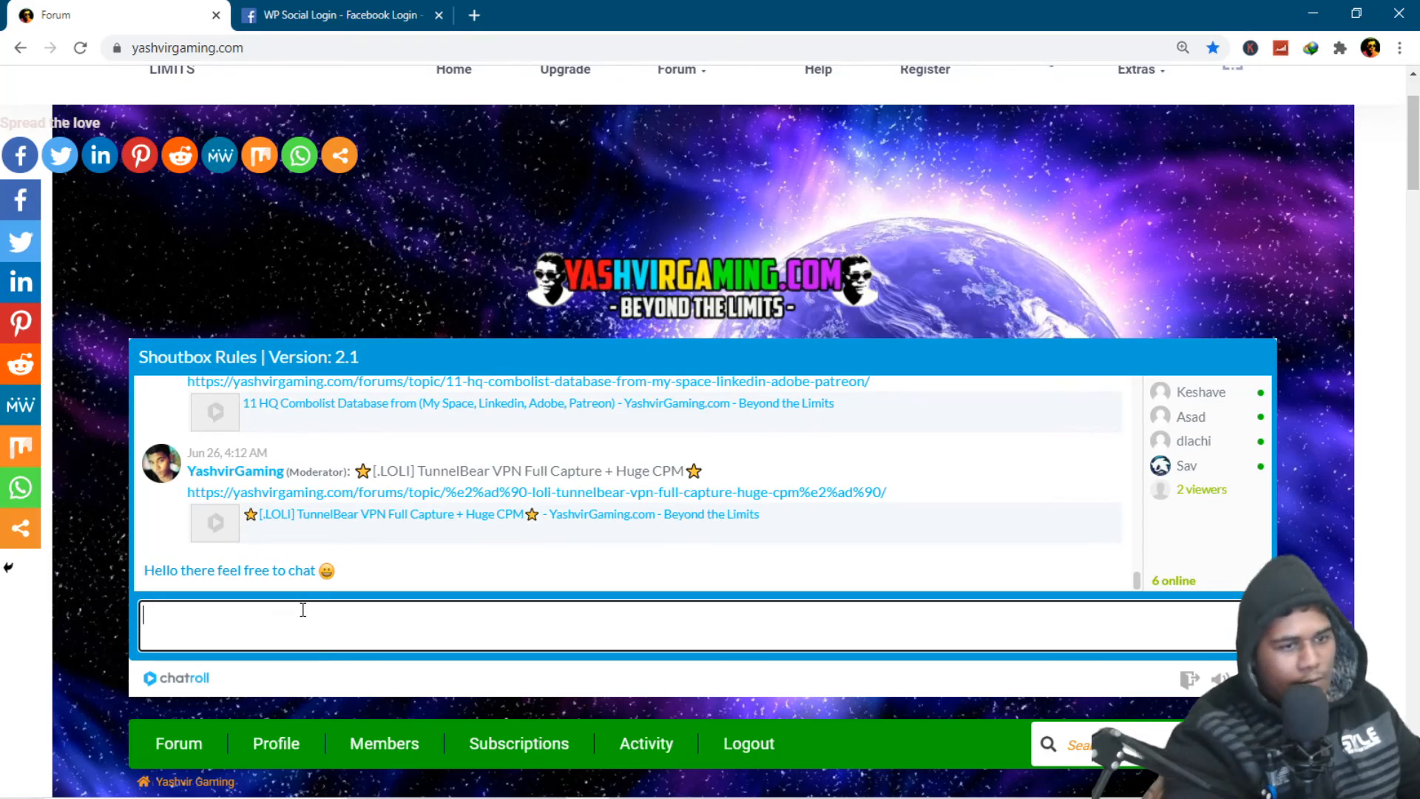
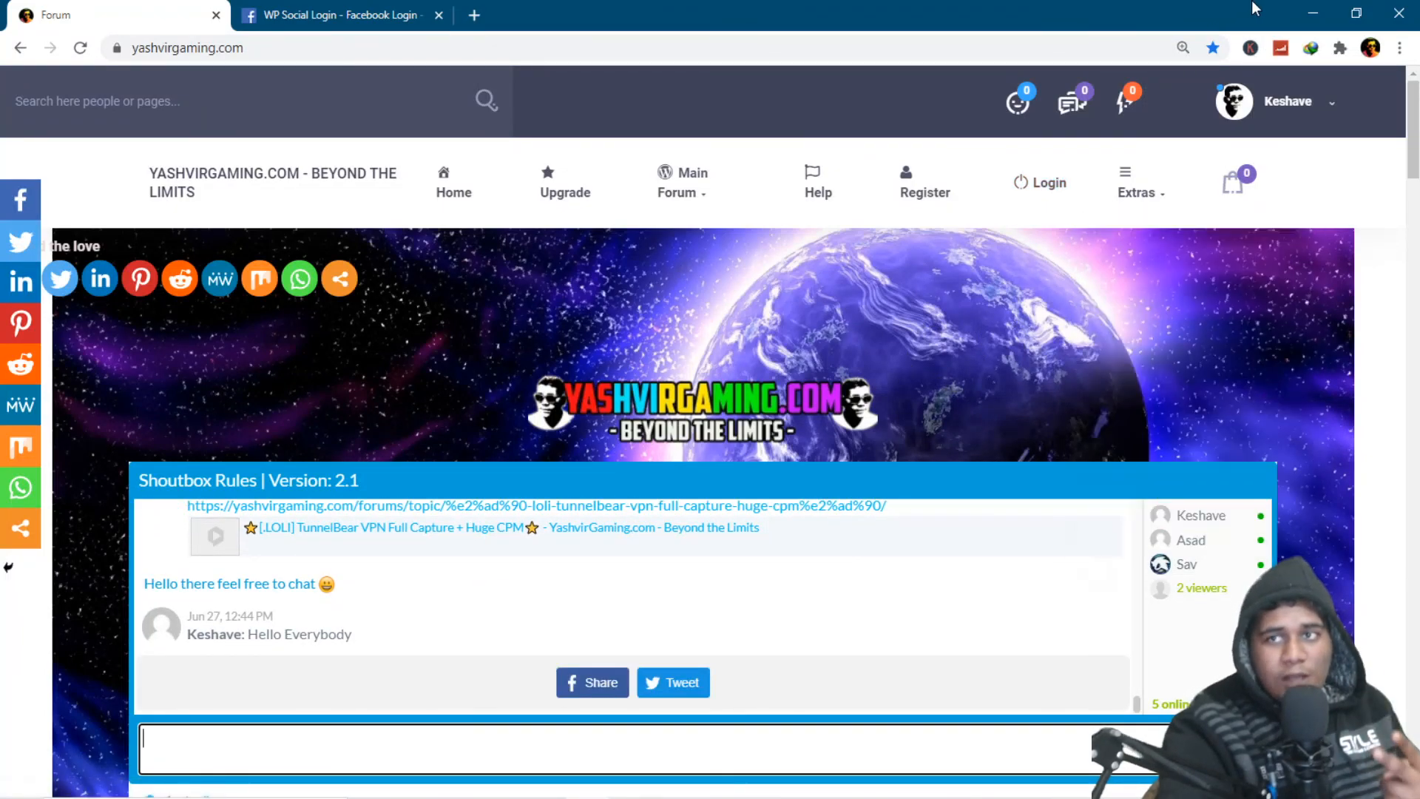
left_click(1313, 11)
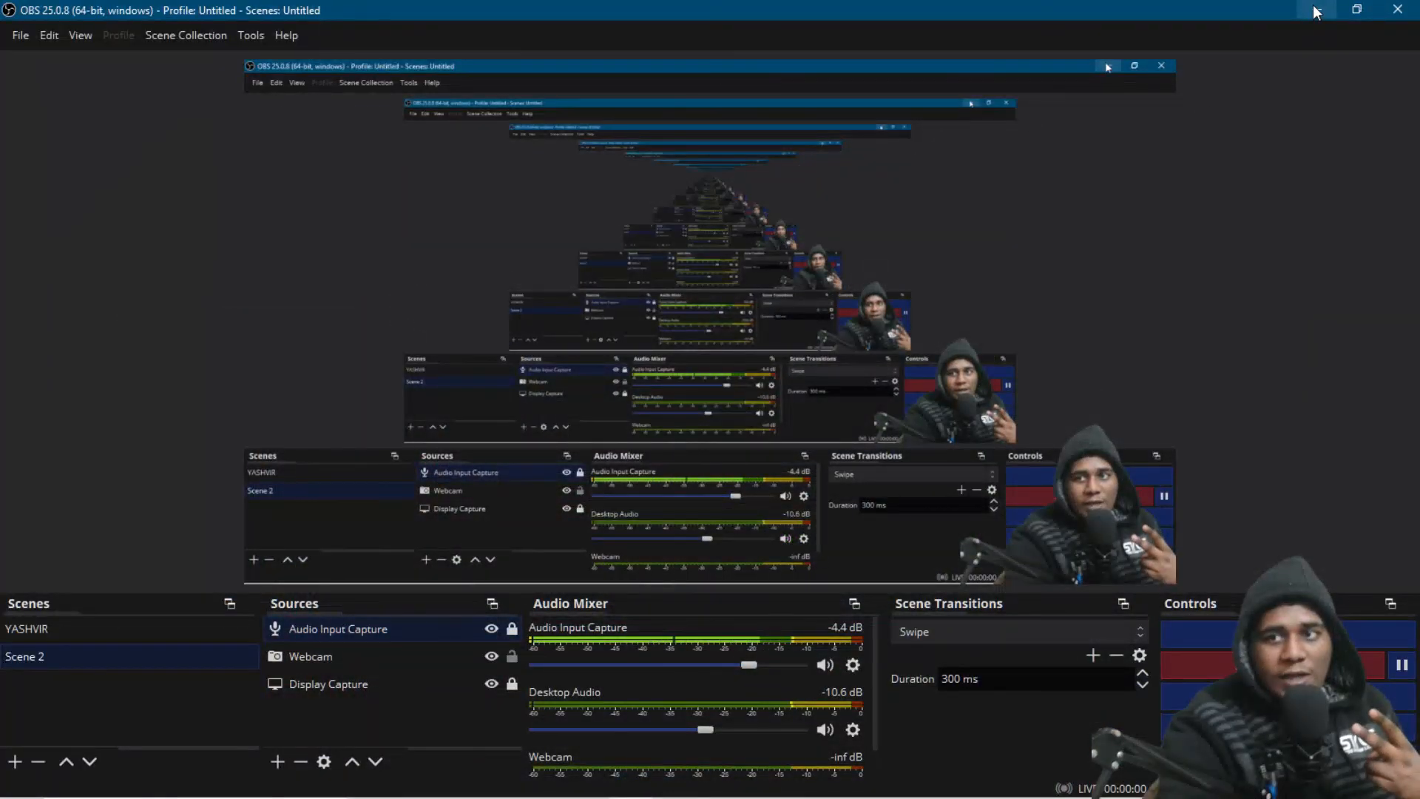